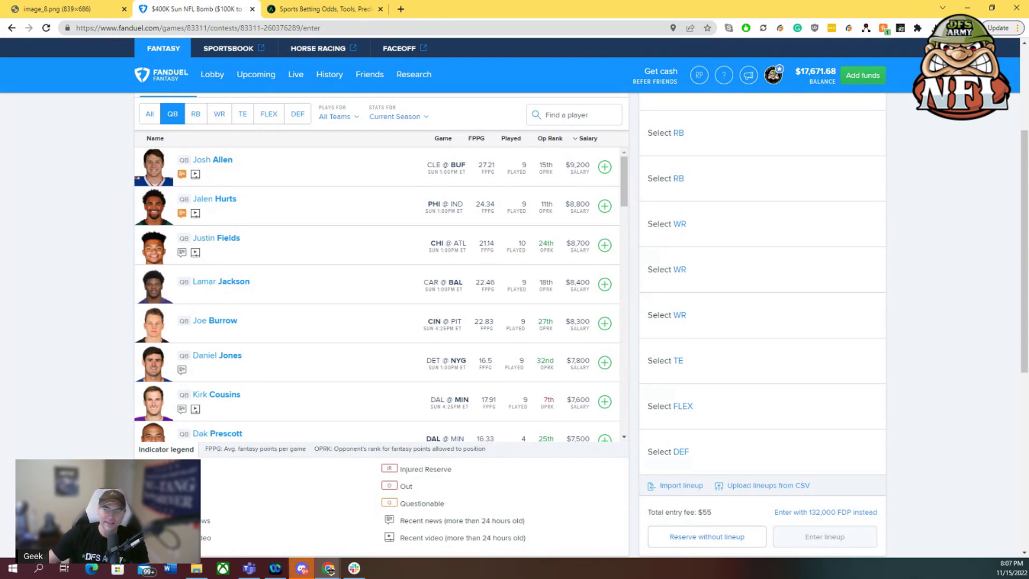
# Go to Sharp's NFL odds board and scroll the game cards to review Week 11 lines.
pyautogui.hotkey('ctrl', 'Tab')
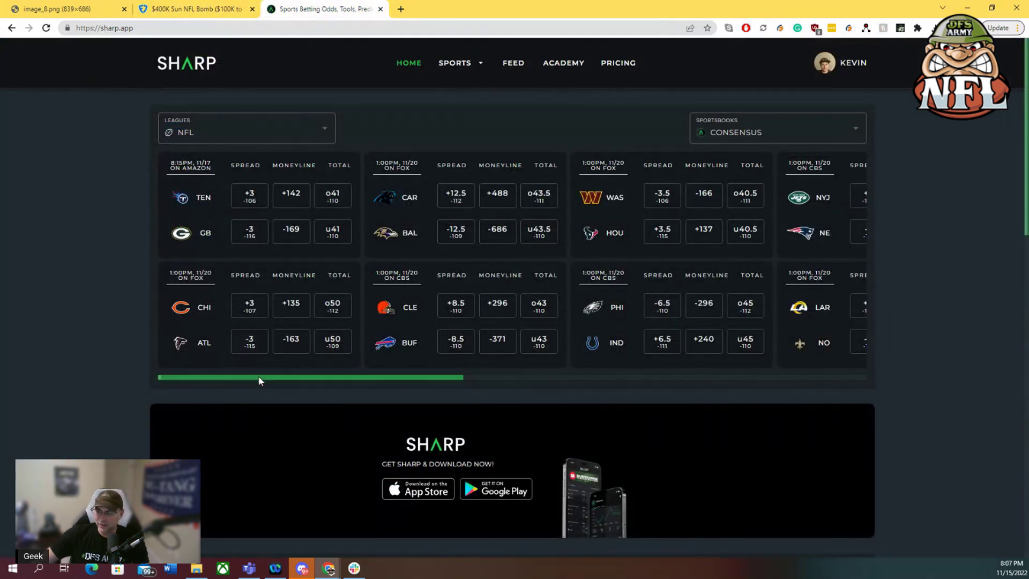
pyautogui.moveTo(260, 378)
pyautogui.mouseDown()
pyautogui.moveTo(288, 381)
pyautogui.moveTo(259, 379)
pyautogui.mouseUp()
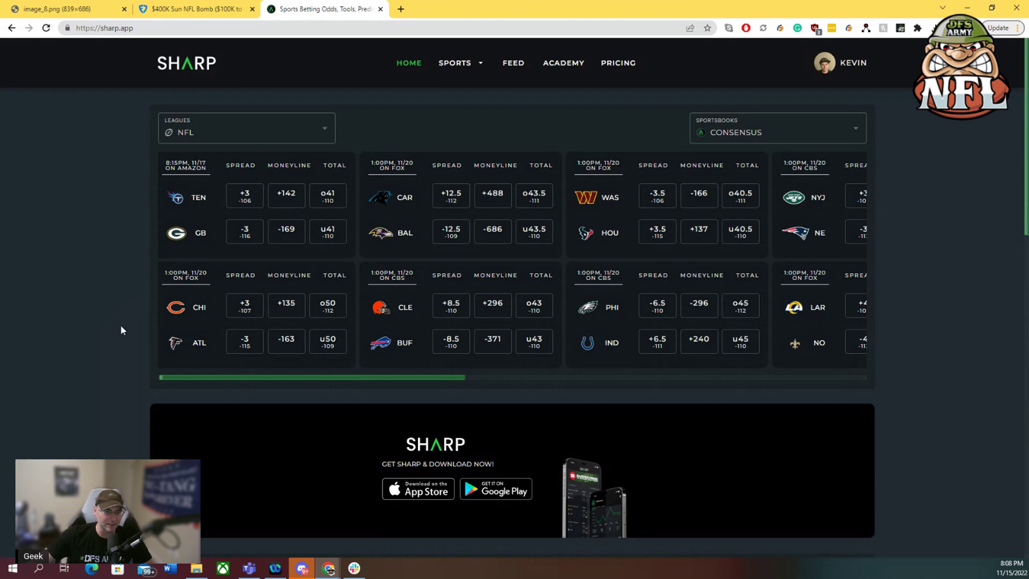
# Show image_8.png, the per-team Points Against/For table for QB, RB, WR, TE and DST.
pyautogui.click(64, 8)
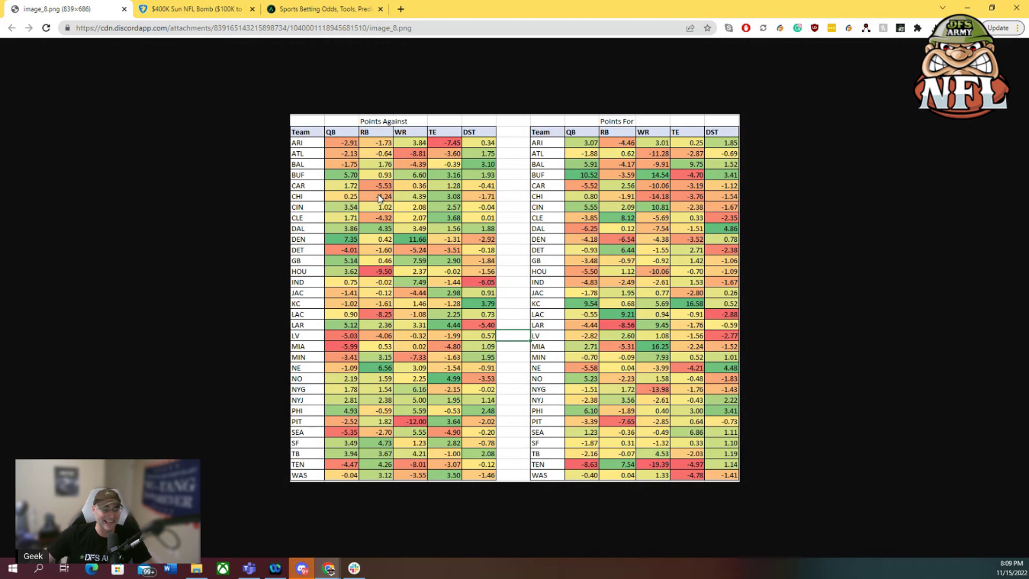
# Glance at the FanDuel lineup page, then go back to Sharp's NFL consensus odds board.
pyautogui.click(197, 7)
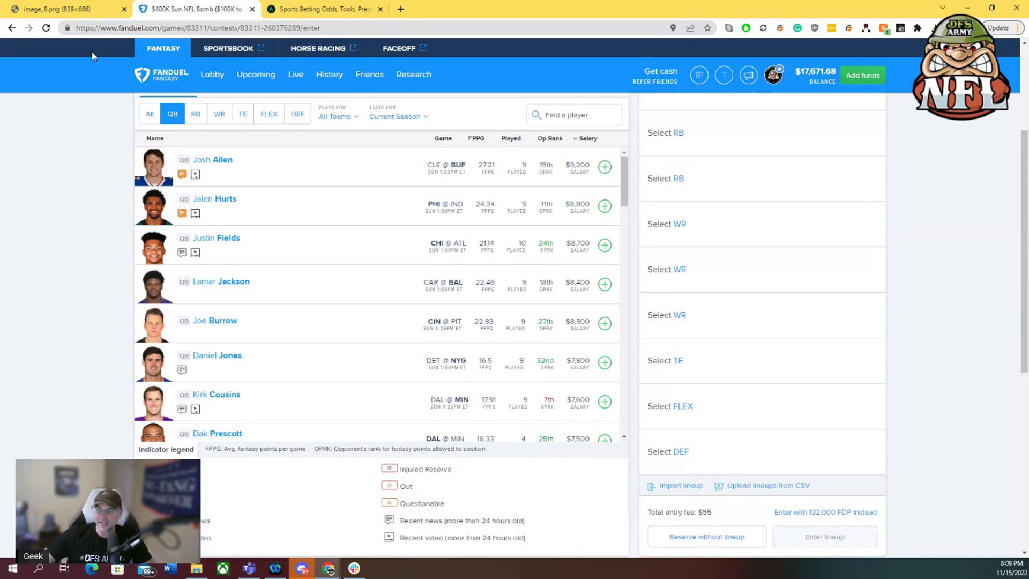
pyautogui.click(300, 9)
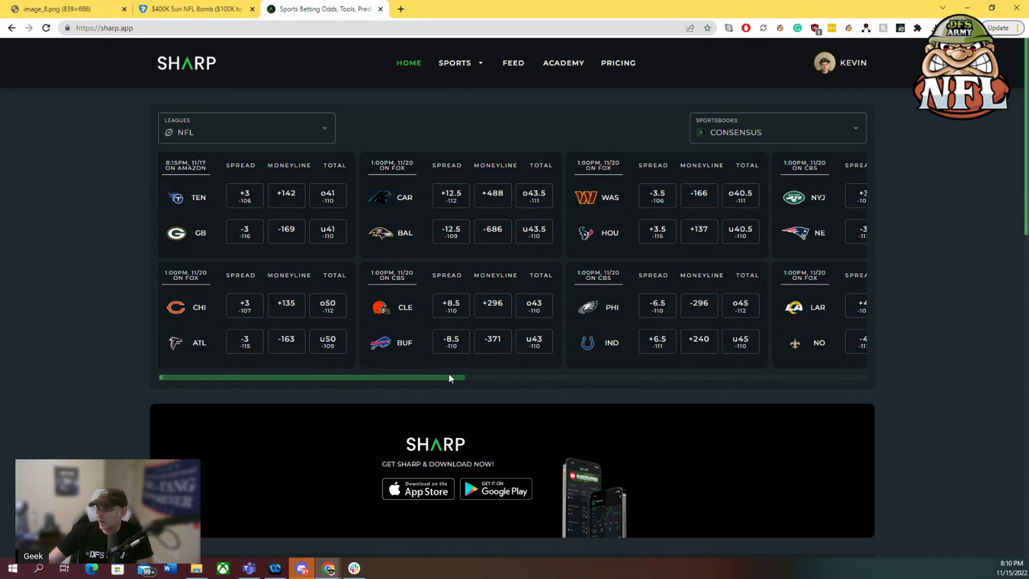
# Scroll the Sharp game cards right to reveal later matchups like WAS at HOU and PHI at IND.
pyautogui.moveTo(448, 378); pyautogui.dragTo(612, 379)
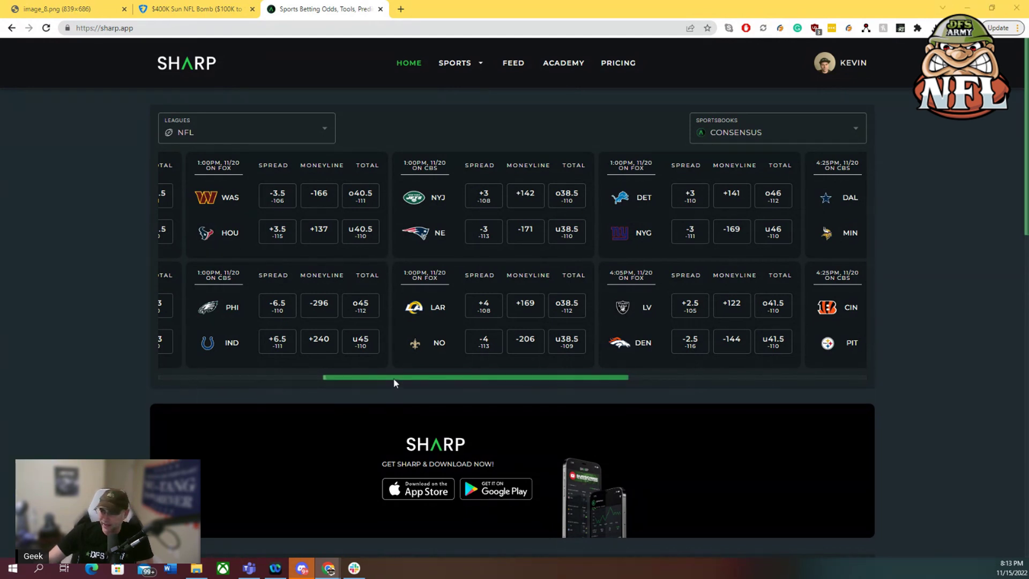
pyautogui.moveTo(395, 378); pyautogui.dragTo(490, 379)
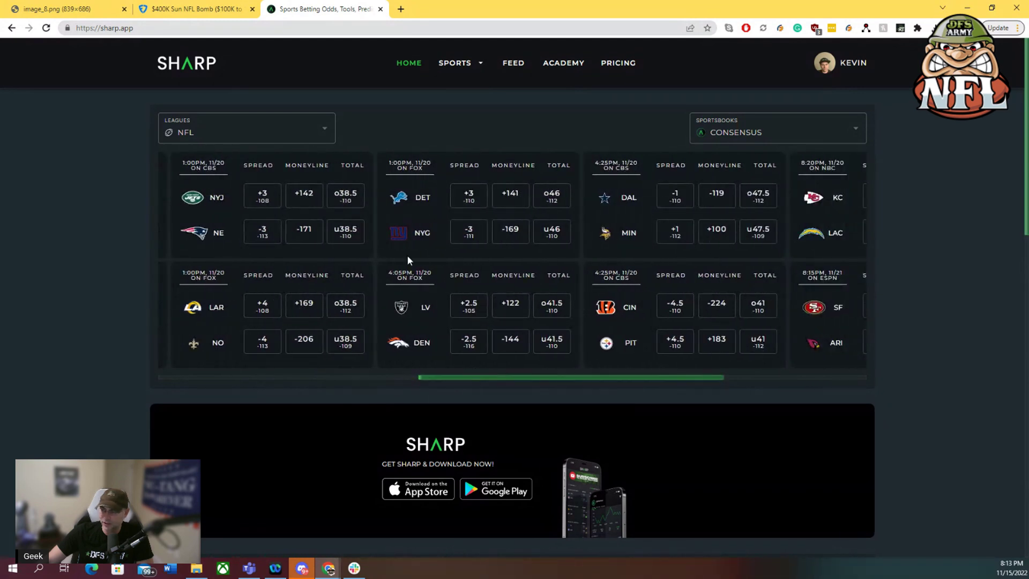
pyautogui.hscroll(3, 482, 375)
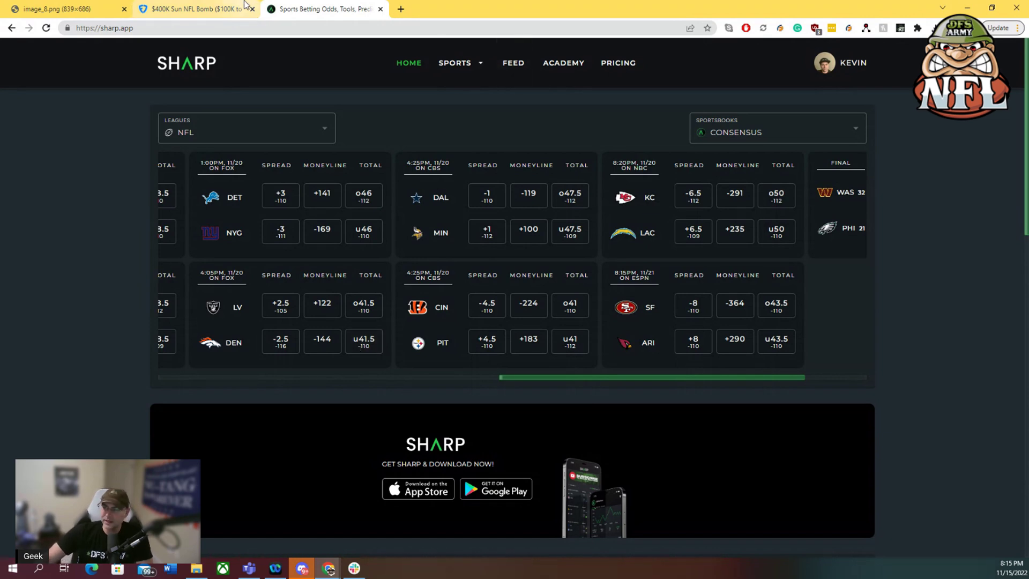
# Switch back to the FanDuel $400K Sun NFL Bomb lineup page with the quarterback pool.
pyautogui.click(204, 8)
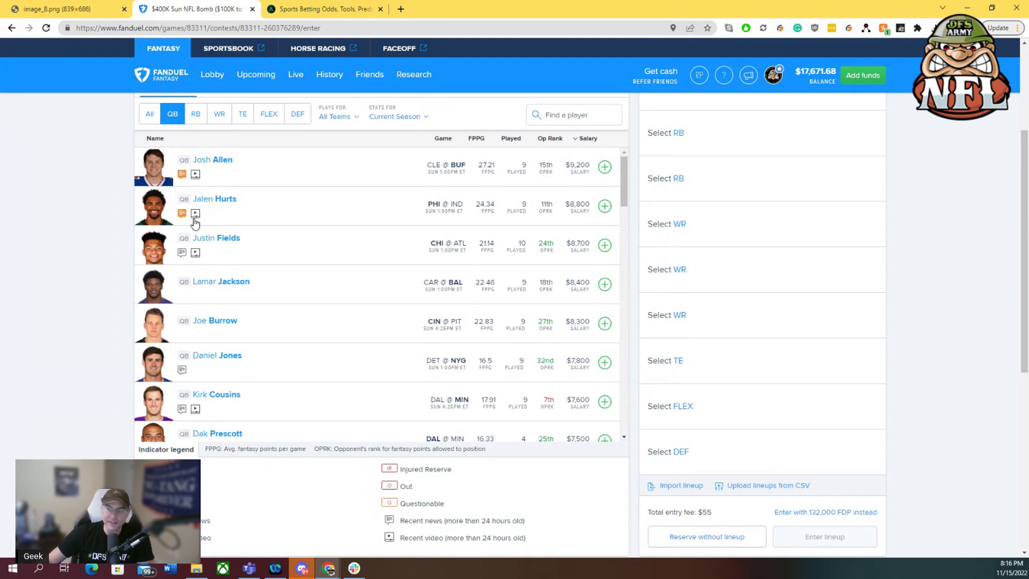
# Review Justin Fields' game log in his player card, then close it.
pyautogui.click(217, 239)
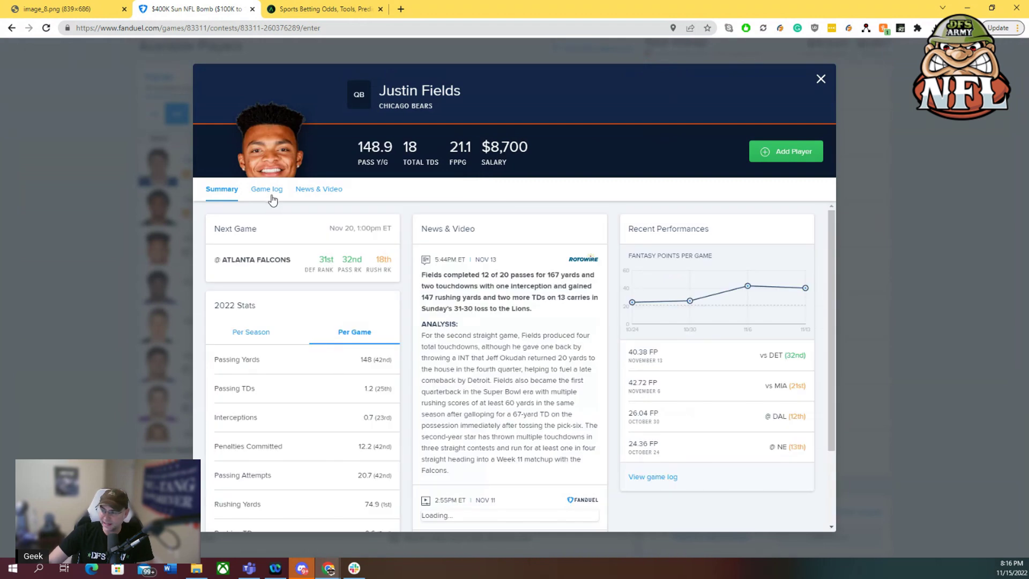
pyautogui.click(273, 196)
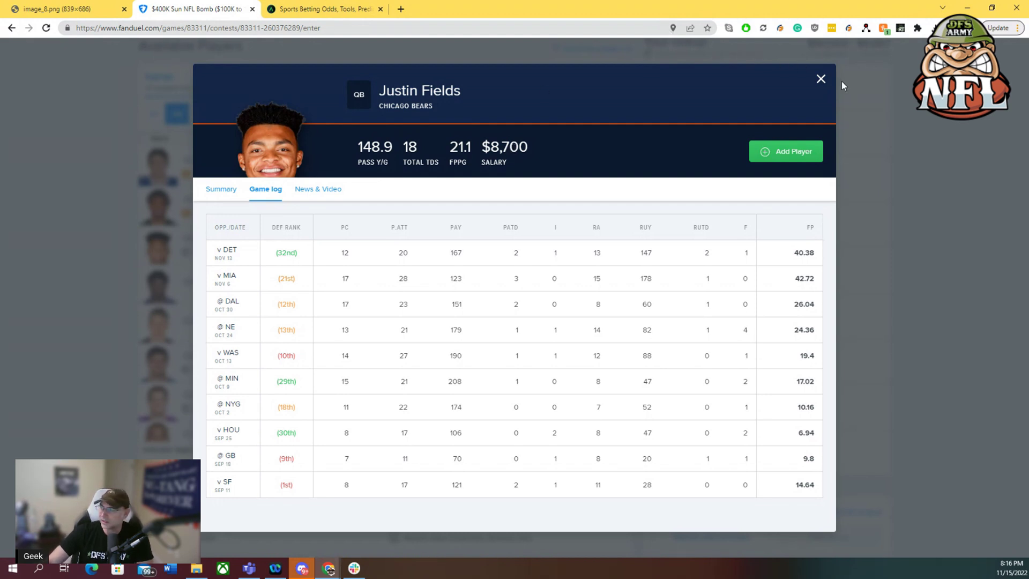
pyautogui.click(821, 79)
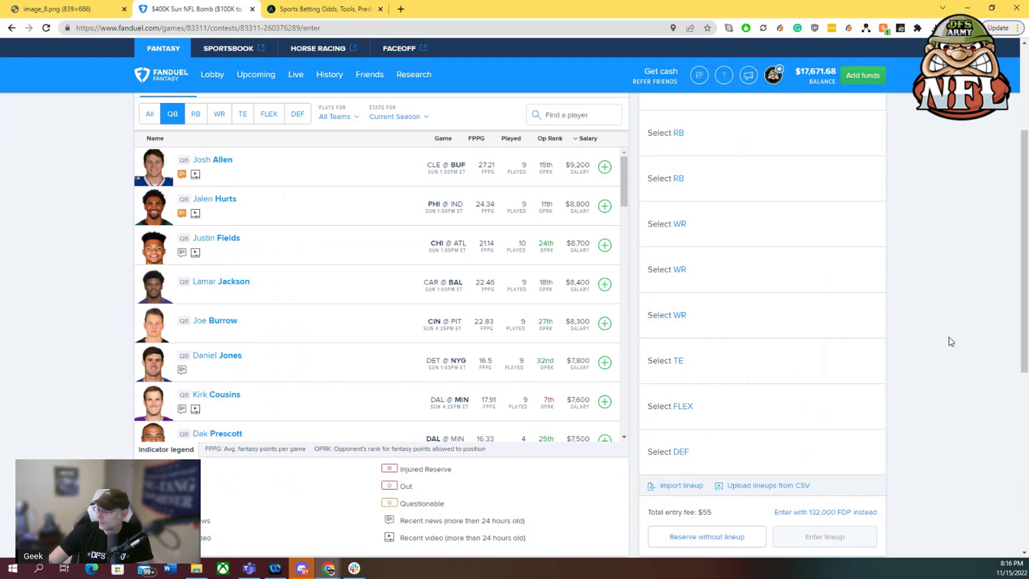
# Add Justin Fields to the lineup at QB for $8,700.
pyautogui.scroll(3, 952, 342)
pyautogui.scroll(-3, 951, 342)
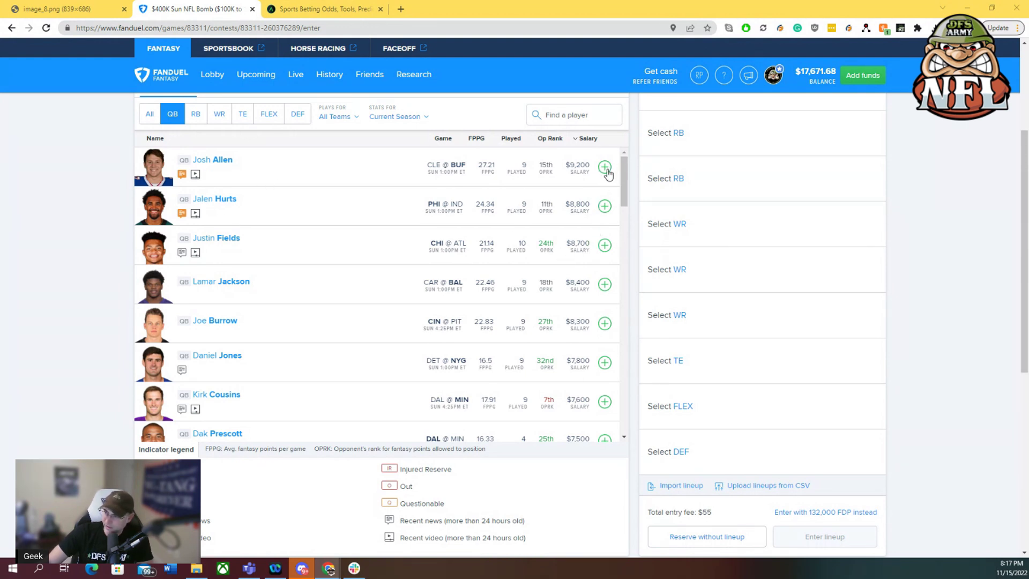
pyautogui.click(605, 246)
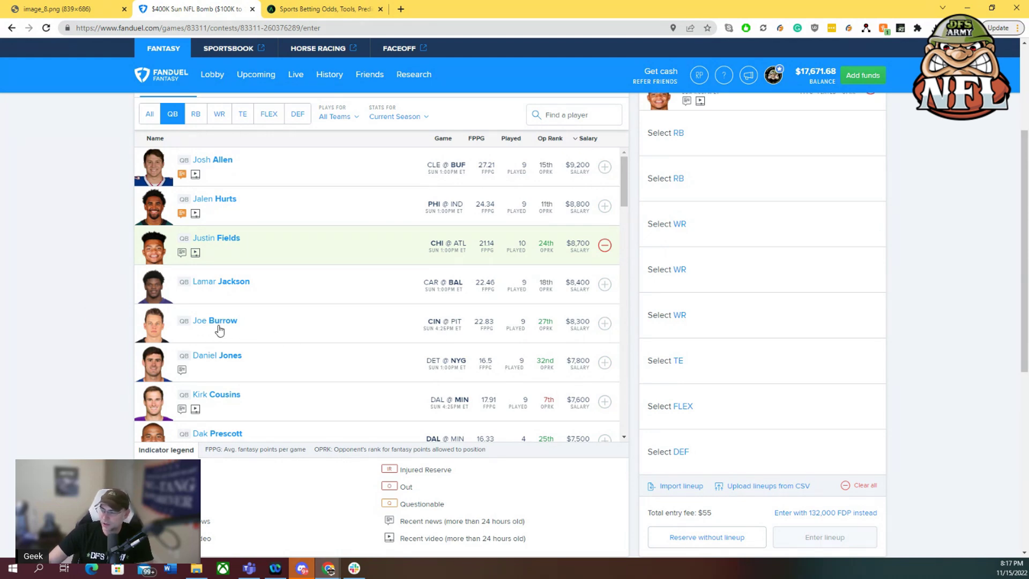
pyautogui.scroll(3, 759, 270)
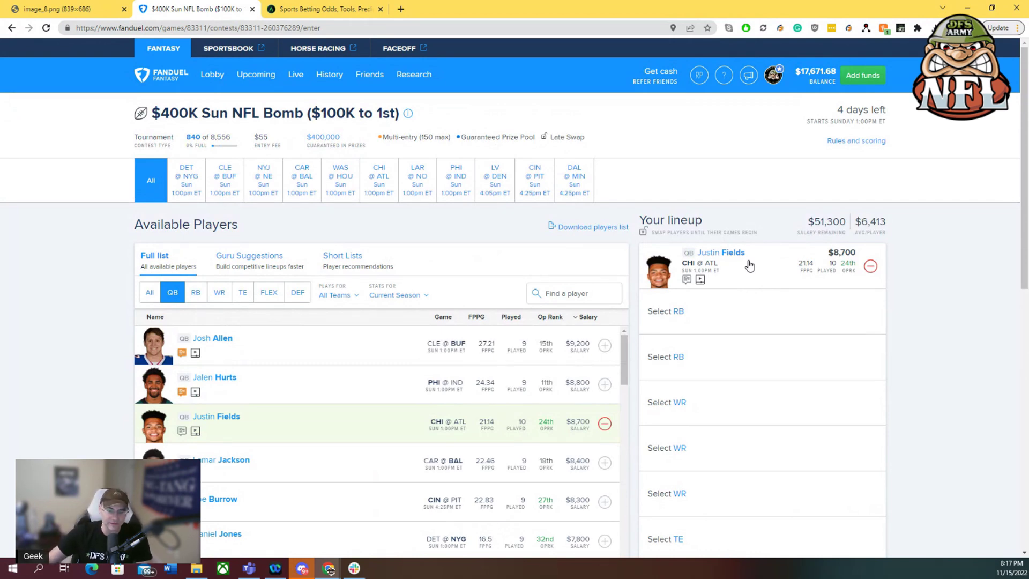
pyautogui.scroll(-3, 105, 269)
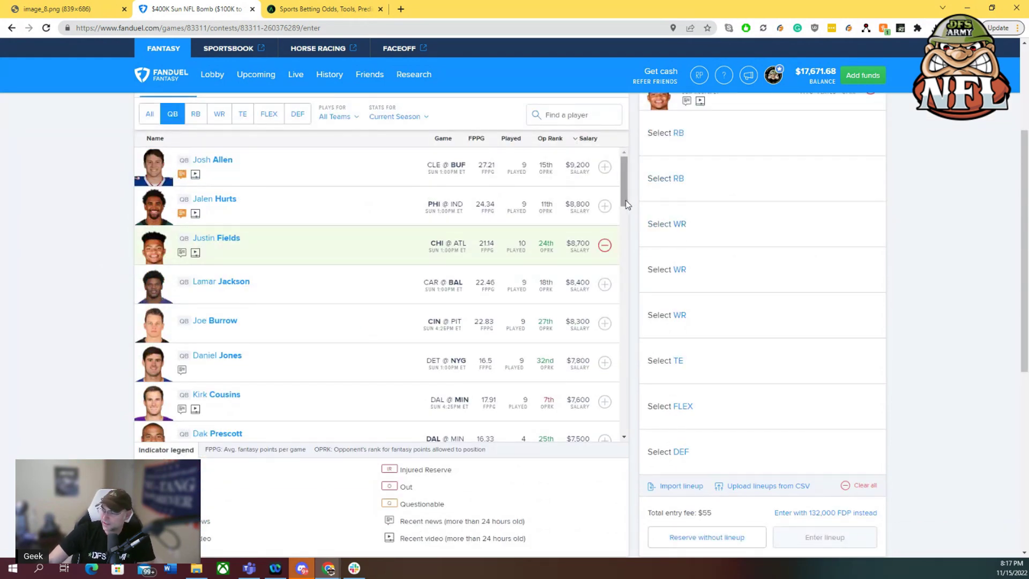
pyautogui.moveTo(625, 205); pyautogui.dragTo(627, 225)
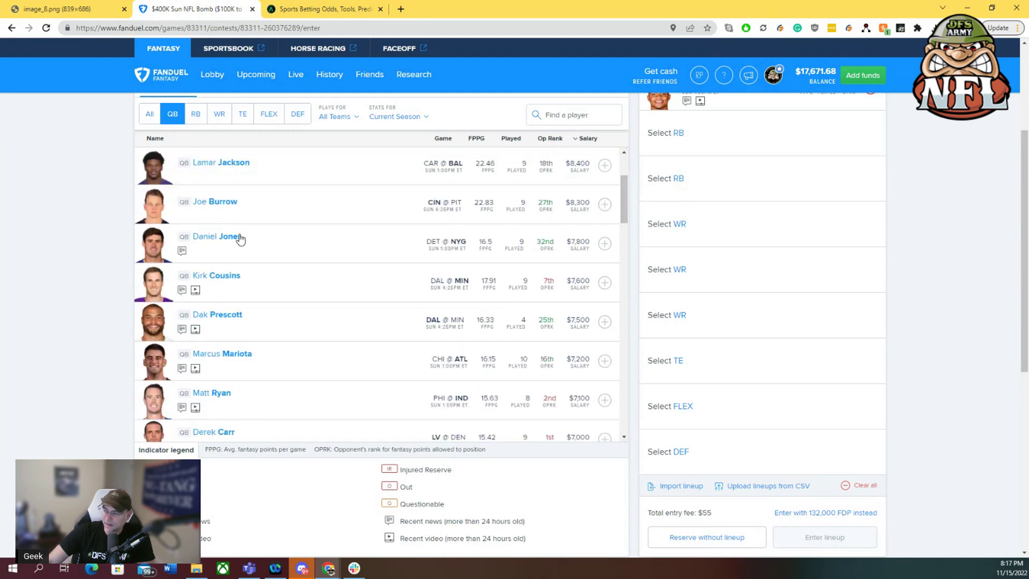
pyautogui.scroll(-1, 624, 216)
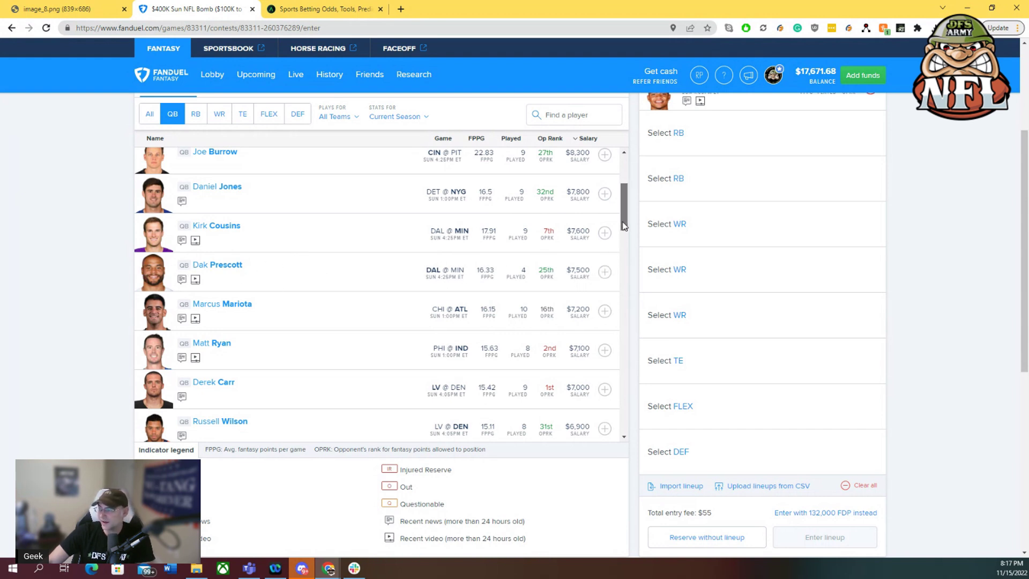
pyautogui.moveTo(625, 228)
pyautogui.mouseDown()
pyautogui.moveTo(626, 204)
pyautogui.moveTo(624, 232)
pyautogui.mouseUp()
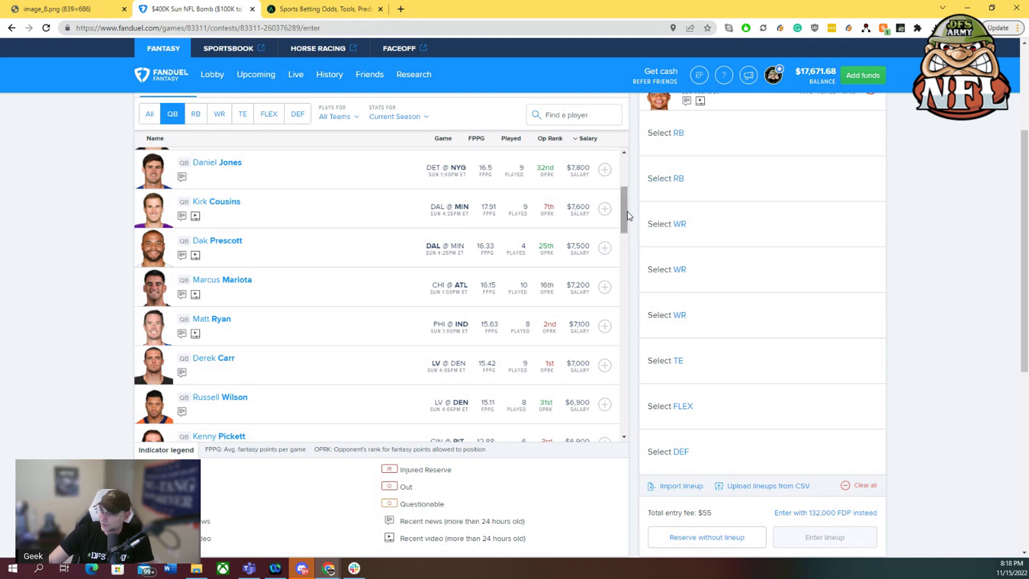
pyautogui.scroll(-1, 628, 211)
pyautogui.moveTo(627, 213); pyautogui.dragTo(628, 226)
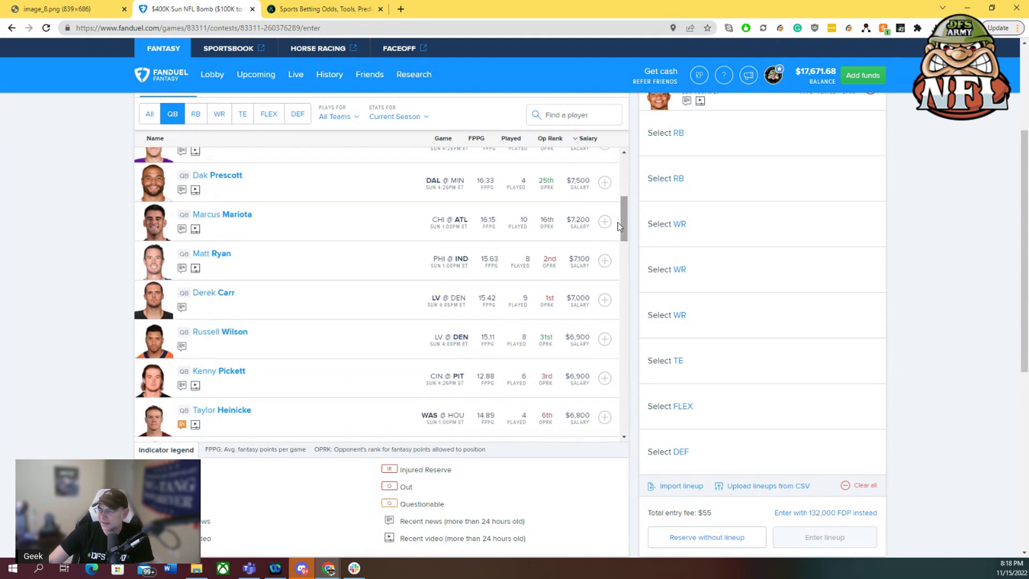
# Check Marcus Mariota's game-by-game stats and close his player card.
pyautogui.click(228, 216)
pyautogui.click(276, 193)
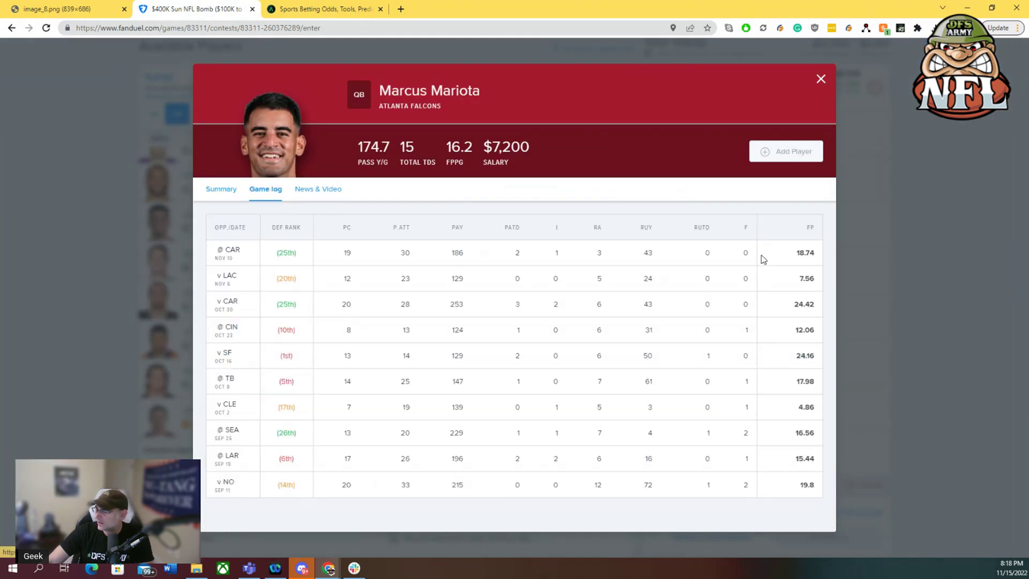
pyautogui.click(819, 78)
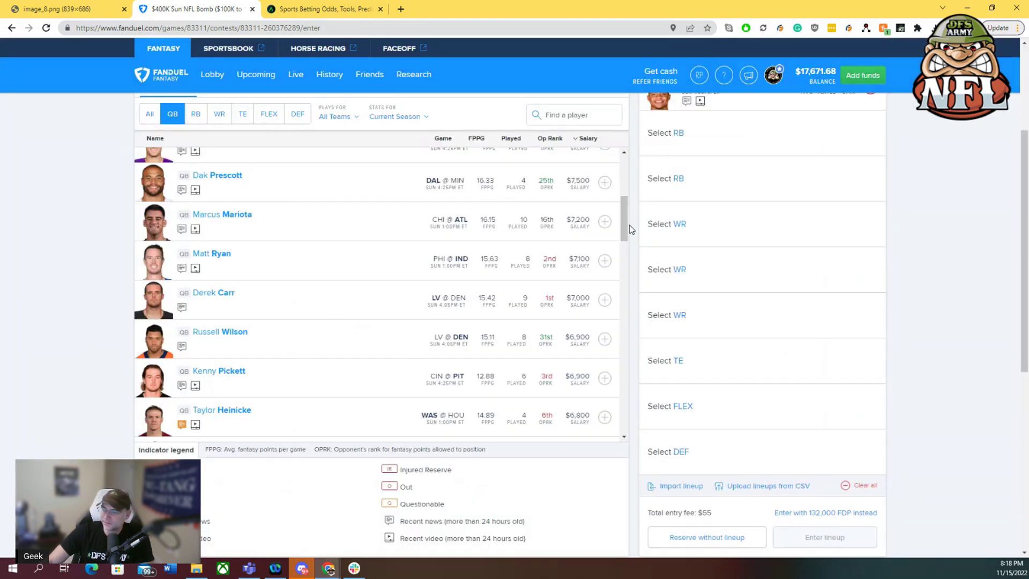
# Browse the quarterback list, then filter the player pool to running backs.
pyautogui.scroll(-1, 626, 237)
pyautogui.scroll(-3, 624, 238)
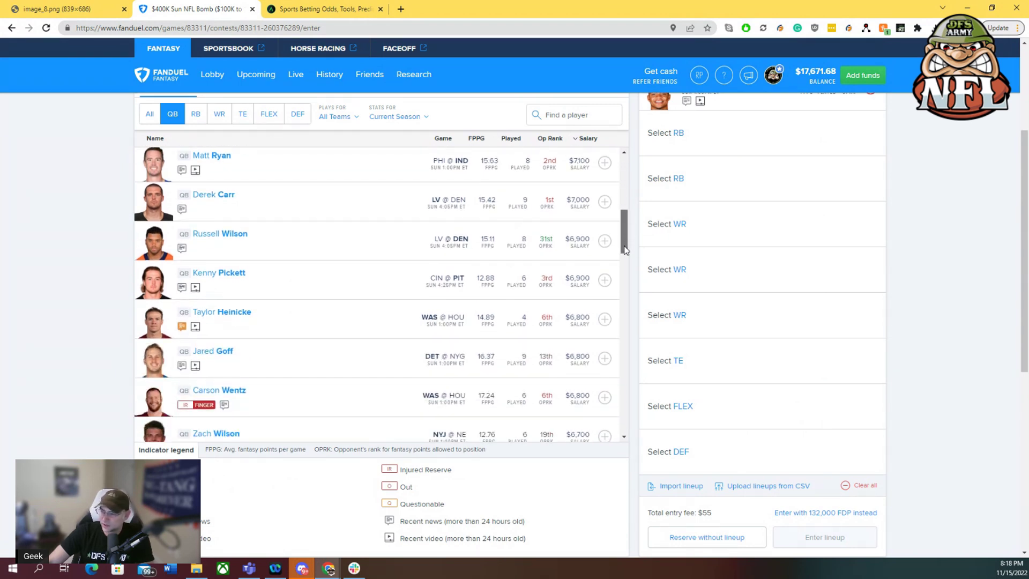
pyautogui.scroll(-4, 628, 260)
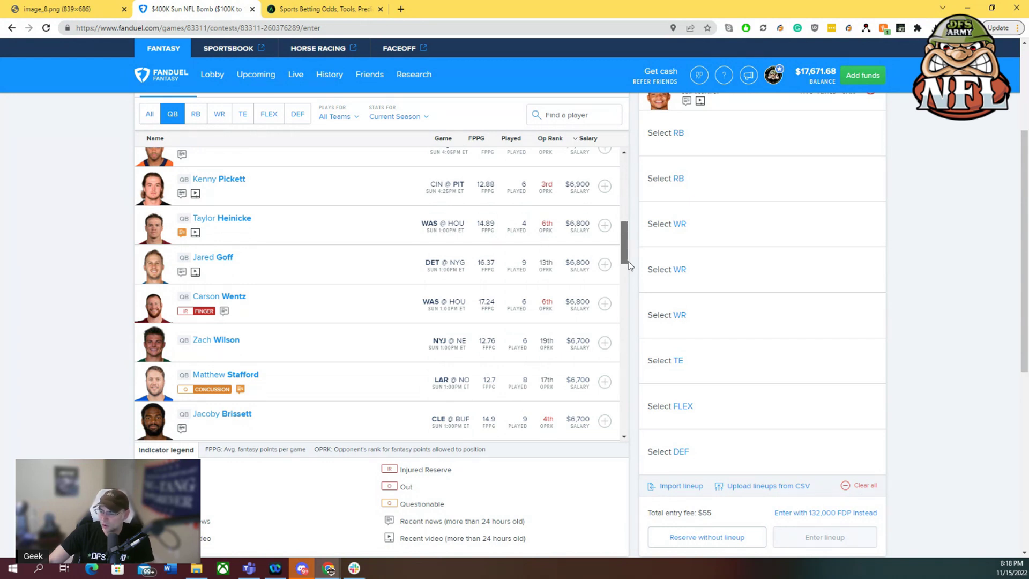
pyautogui.scroll(-6, 631, 265)
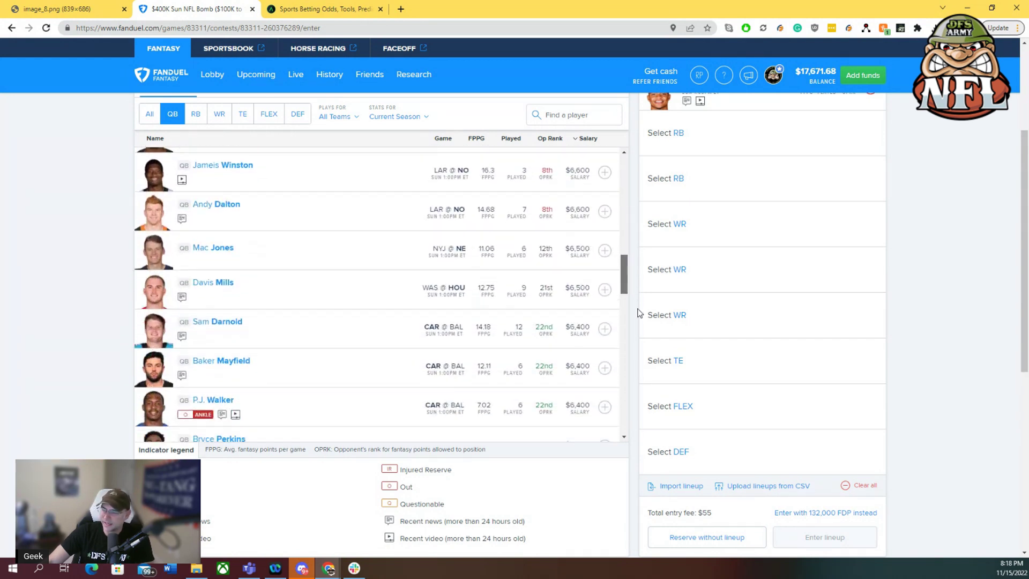
pyautogui.scroll(2, 638, 306)
pyautogui.scroll(-3, 639, 294)
pyautogui.scroll(8, 638, 324)
pyautogui.scroll(5, 285, 223)
pyautogui.scroll(1, 284, 267)
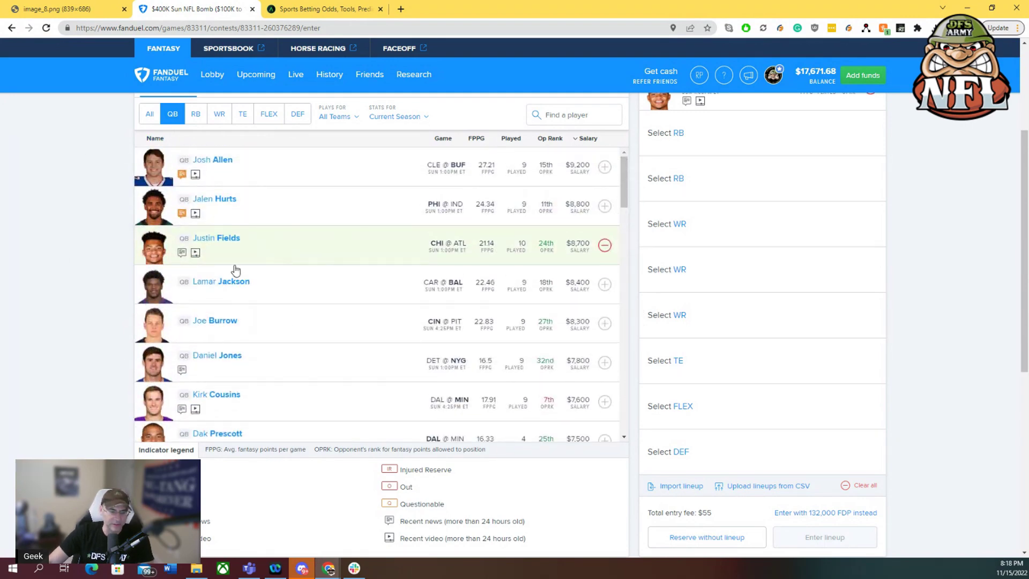
pyautogui.click(219, 113)
pyautogui.click(195, 114)
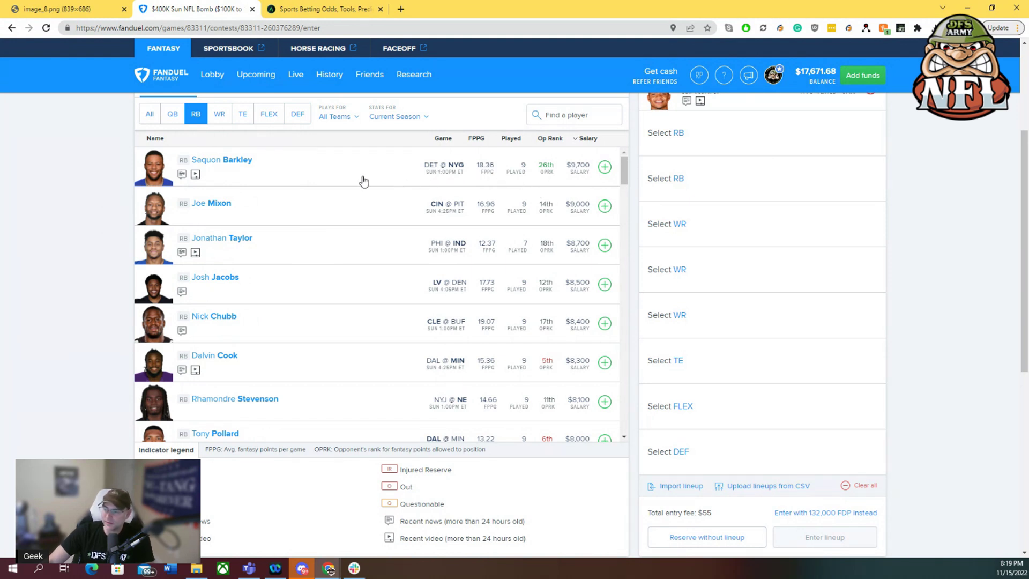
# Open Saquon Barkley's game log, showing 18.4 FPPG and 22.5 points against HOU.
pyautogui.click(230, 170)
pyautogui.click(266, 188)
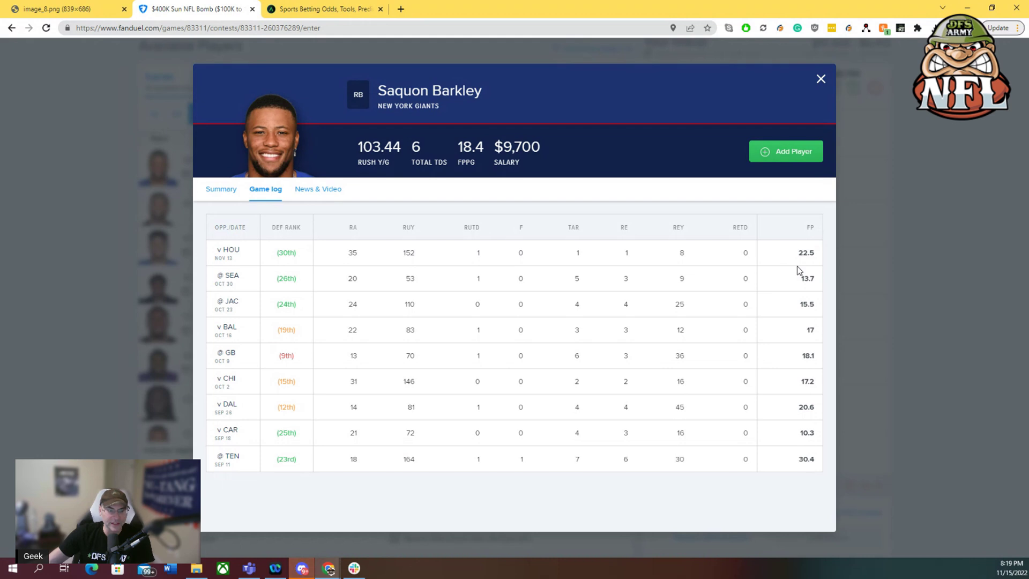
# Close Barkley's card and return to the running back pool, Barkley $9,700 and Mixon $9,000.
pyautogui.click(821, 79)
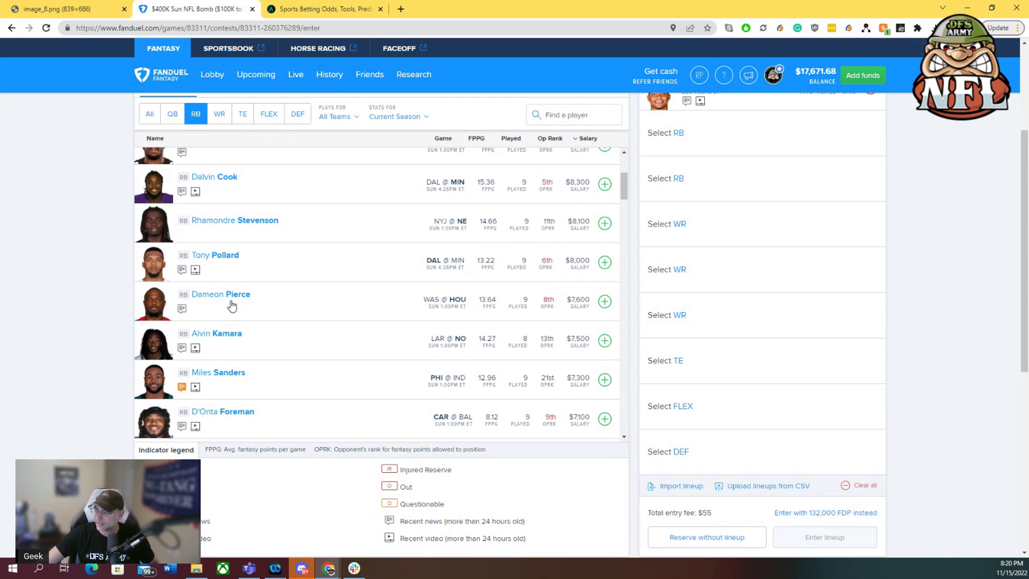
pyautogui.scroll(3, 387, 238)
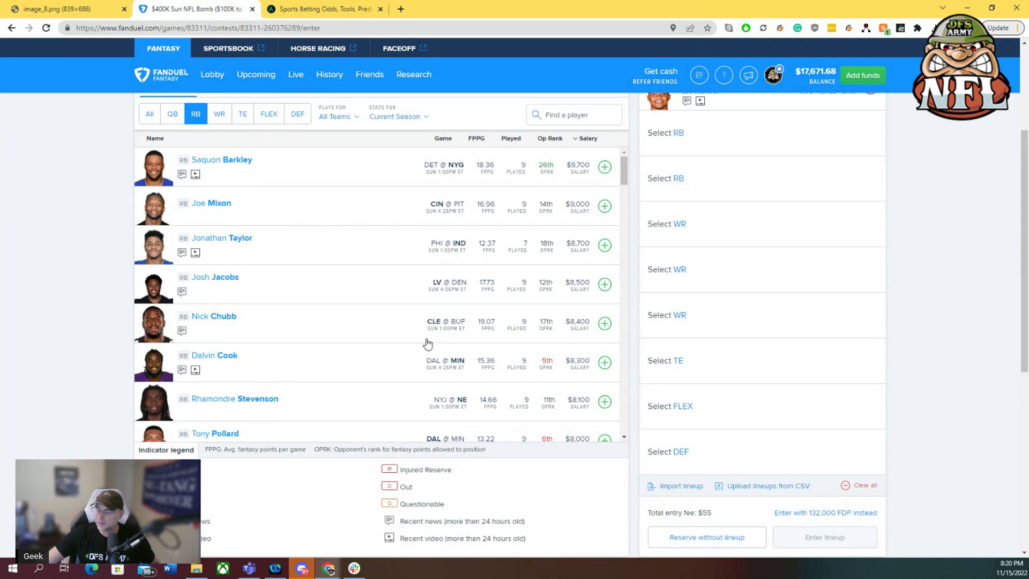
pyautogui.scroll(-3, 456, 253)
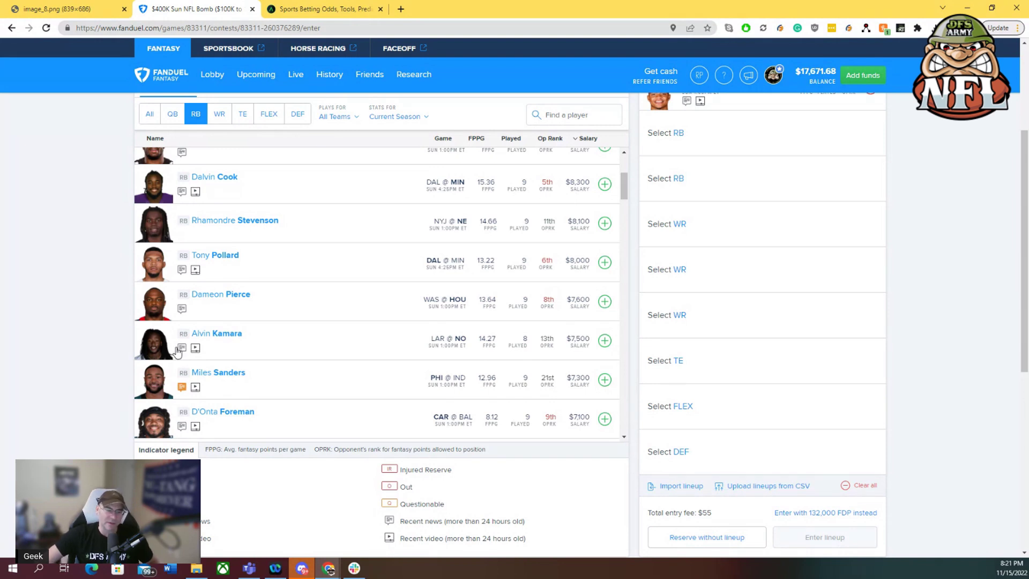
# Add Dameon Pierce to the first running back slot at $7,600.
pyautogui.click(604, 301)
pyautogui.moveTo(622, 185); pyautogui.dragTo(620, 198)
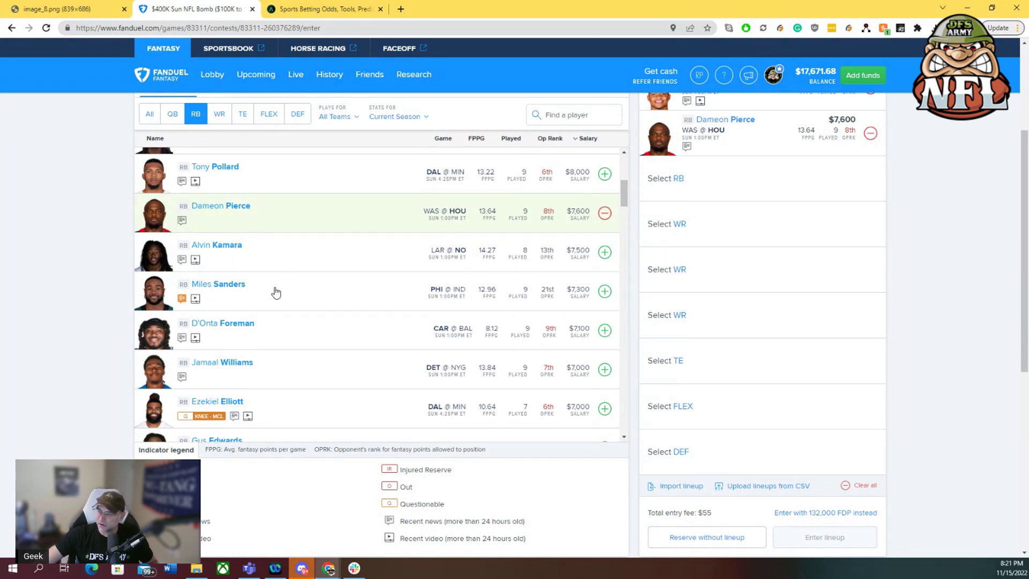
pyautogui.moveTo(623, 203); pyautogui.dragTo(624, 214)
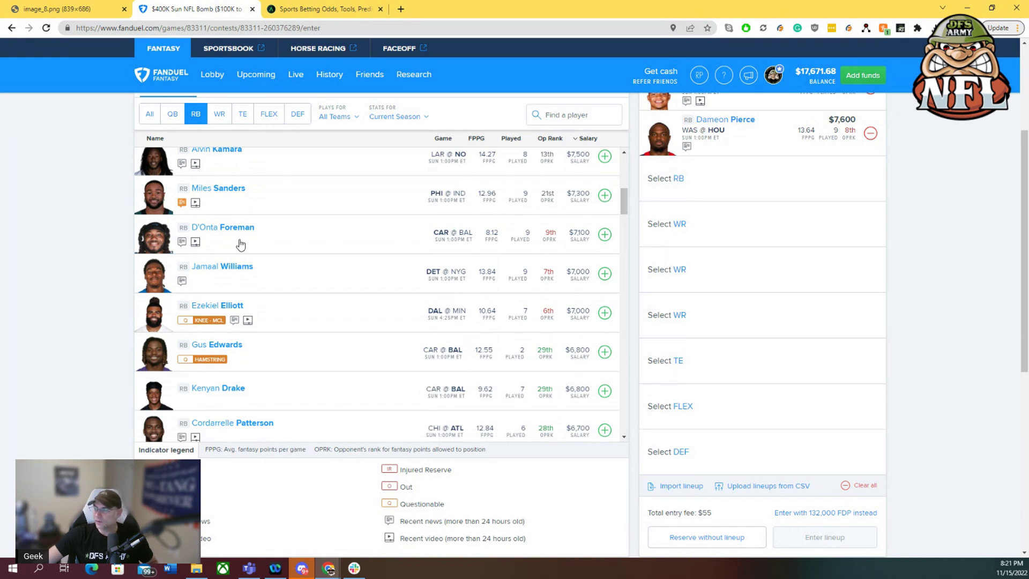
# Review D'Onta Foreman's game log, then close his player card.
pyautogui.click(215, 227)
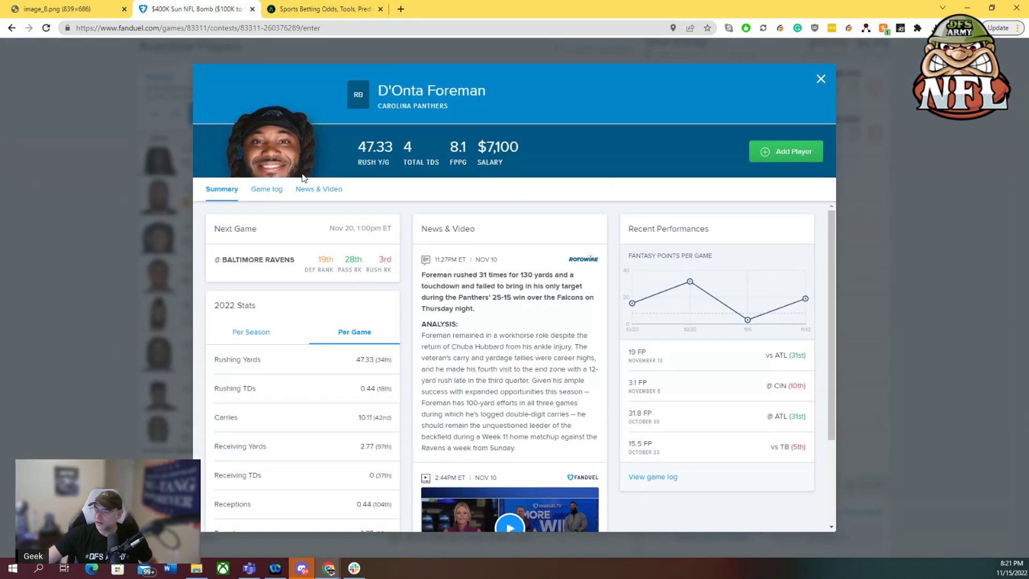
pyautogui.click(267, 188)
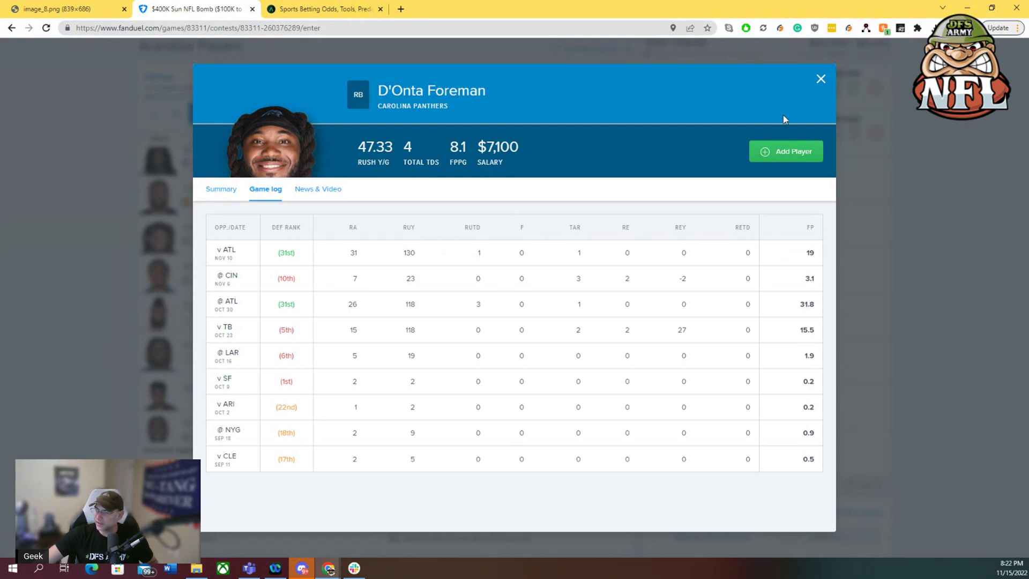
pyautogui.click(821, 80)
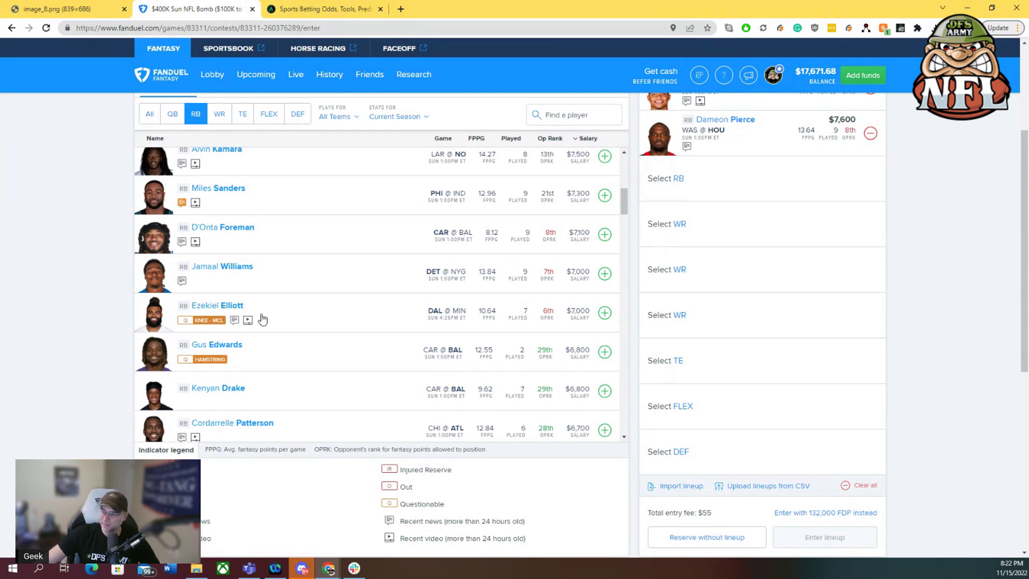
# Review Kenyan Drake's game log, then remove Dameon Pierce from the lineup.
pyautogui.scroll(-3, 230, 268)
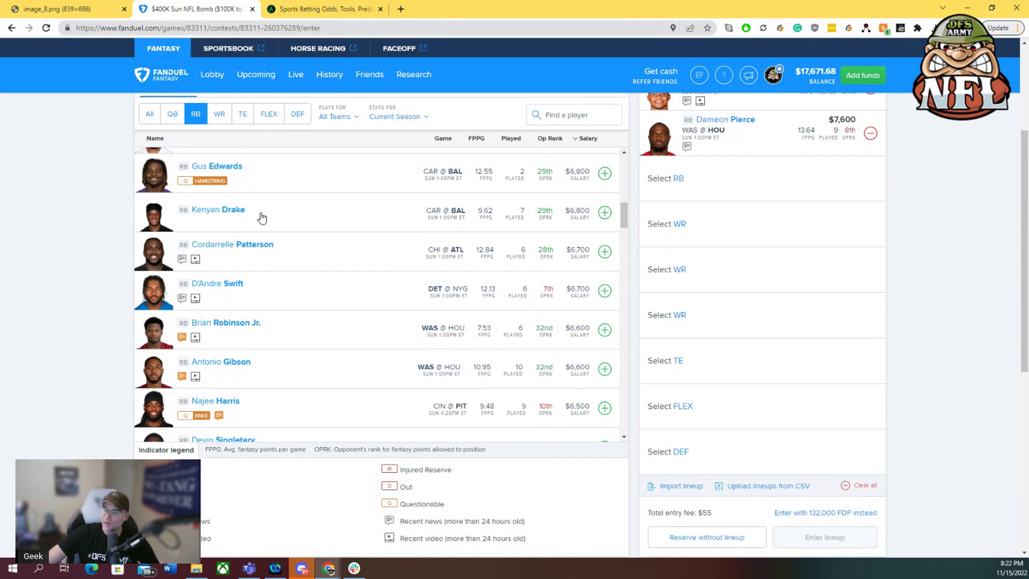
pyautogui.click(225, 214)
pyautogui.click(266, 191)
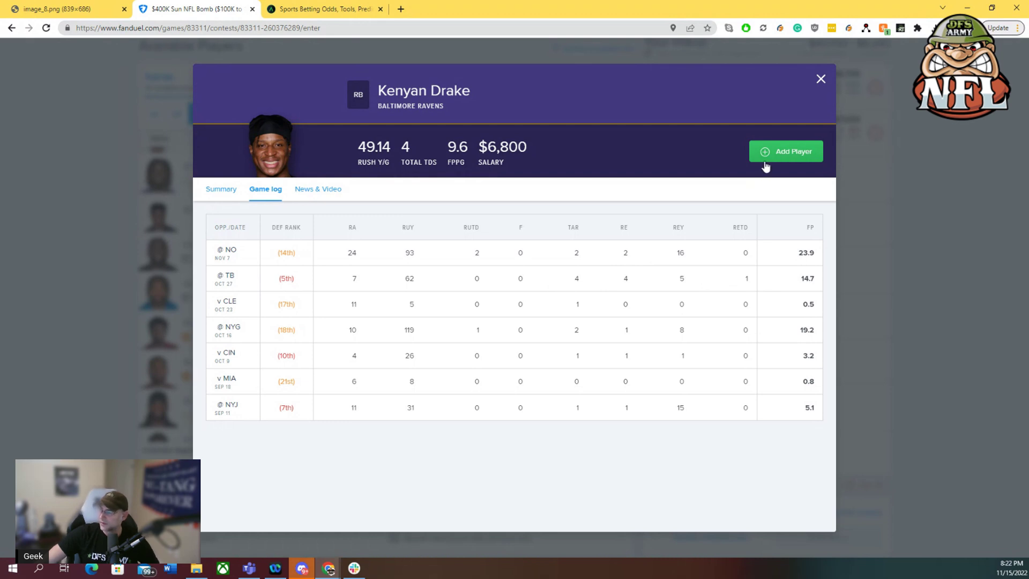
pyautogui.click(819, 79)
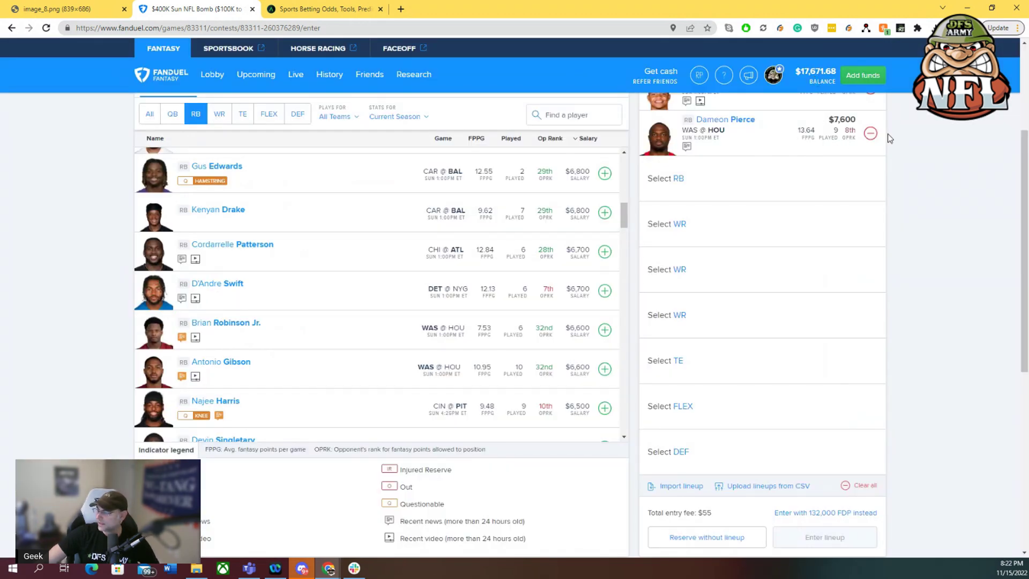
pyautogui.click(870, 133)
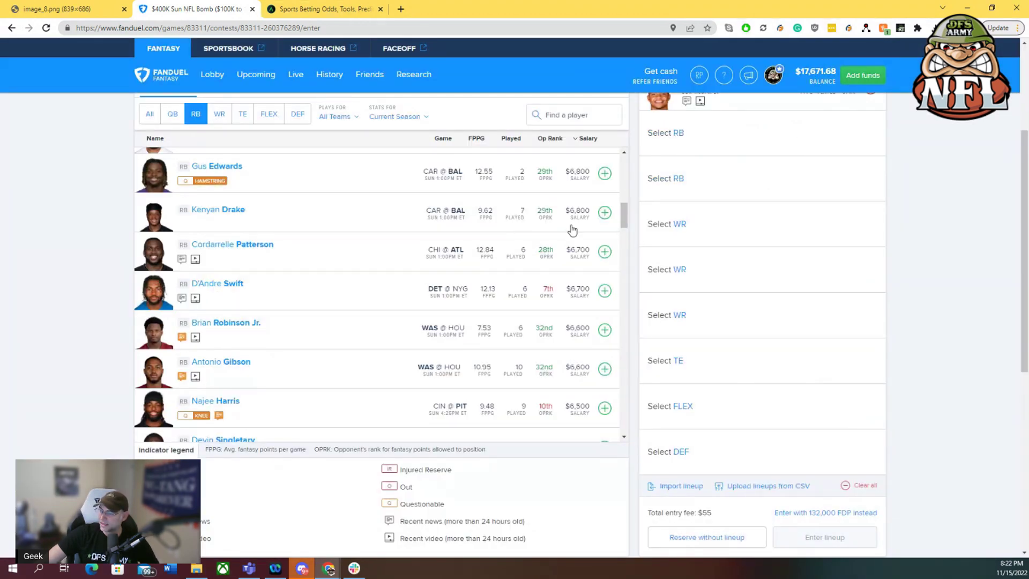
# Add Kenyan Drake at $6,800 to an RB slot and review Brian Robinson Jr.'s game log.
pyautogui.click(604, 213)
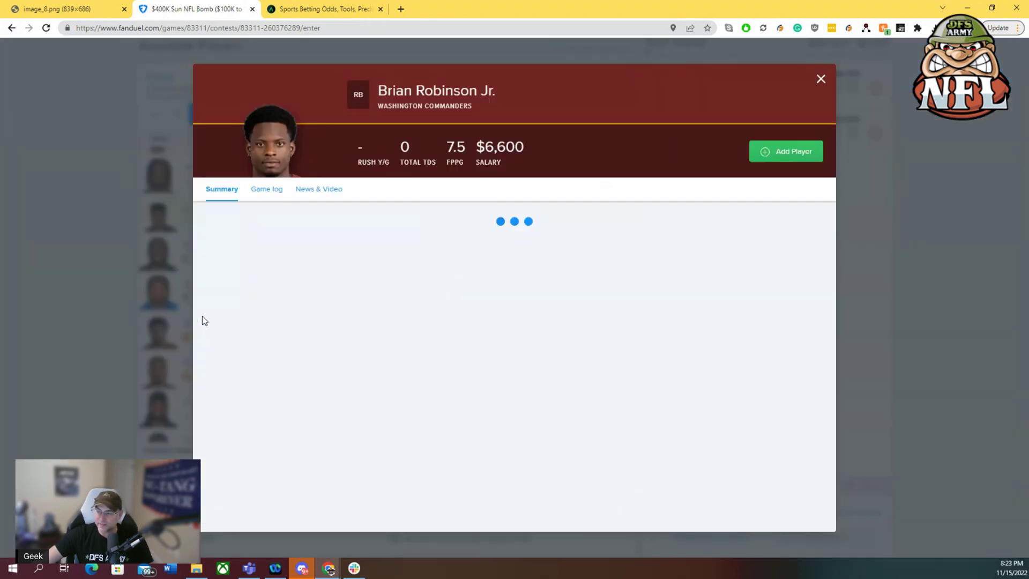
pyautogui.click(266, 189)
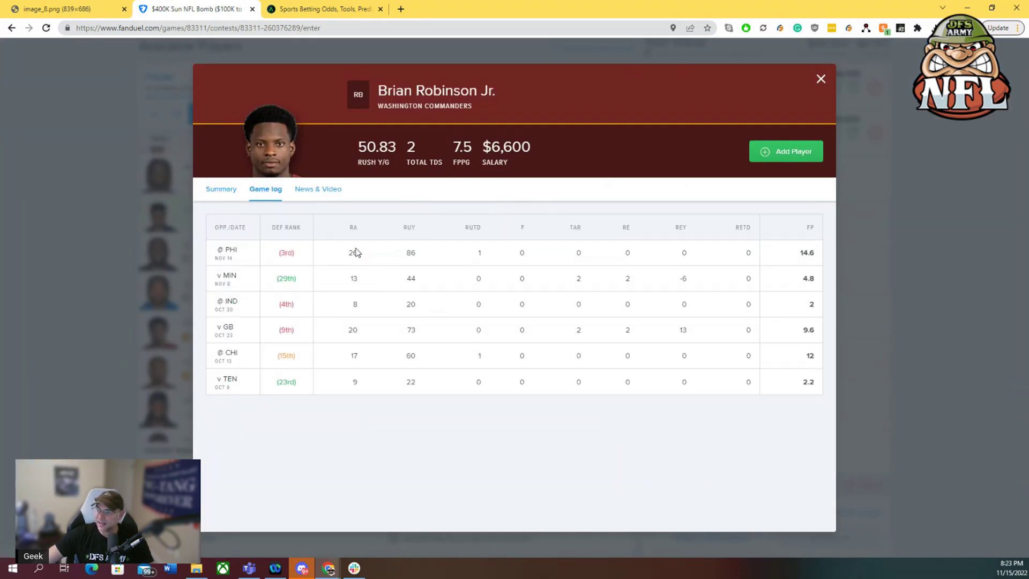
pyautogui.click(820, 81)
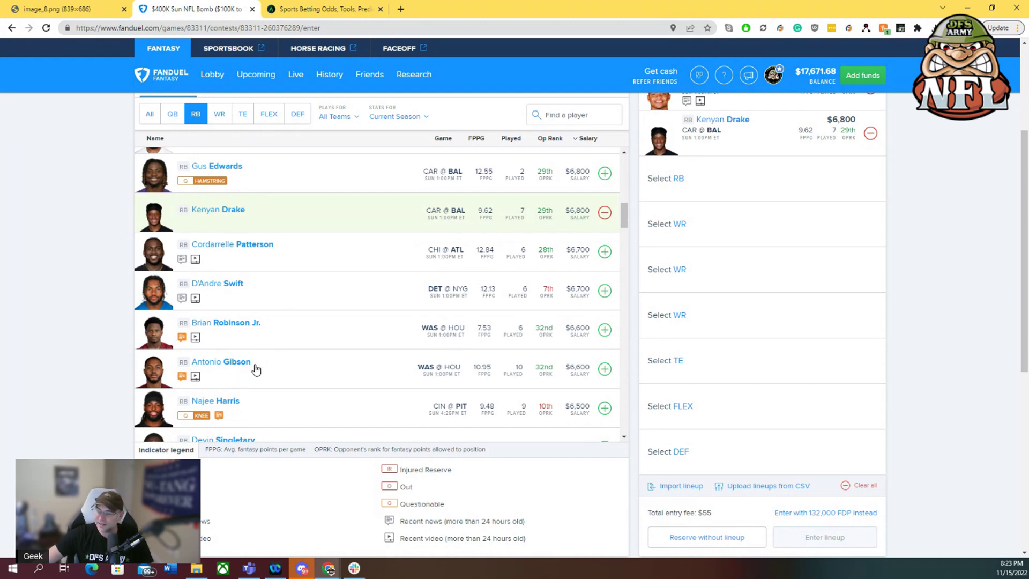
pyautogui.scroll(-3, 259, 367)
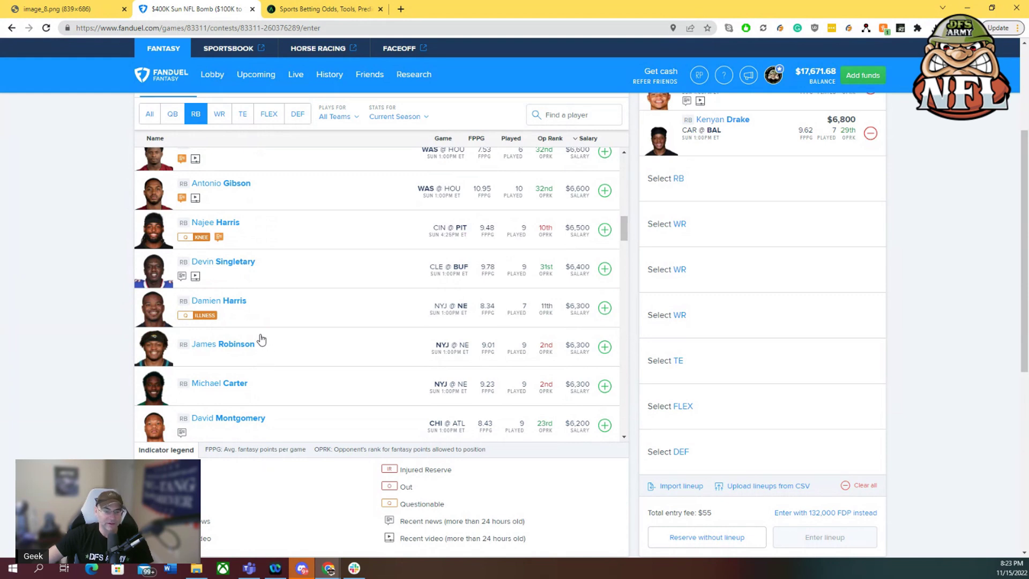
pyautogui.click(225, 261)
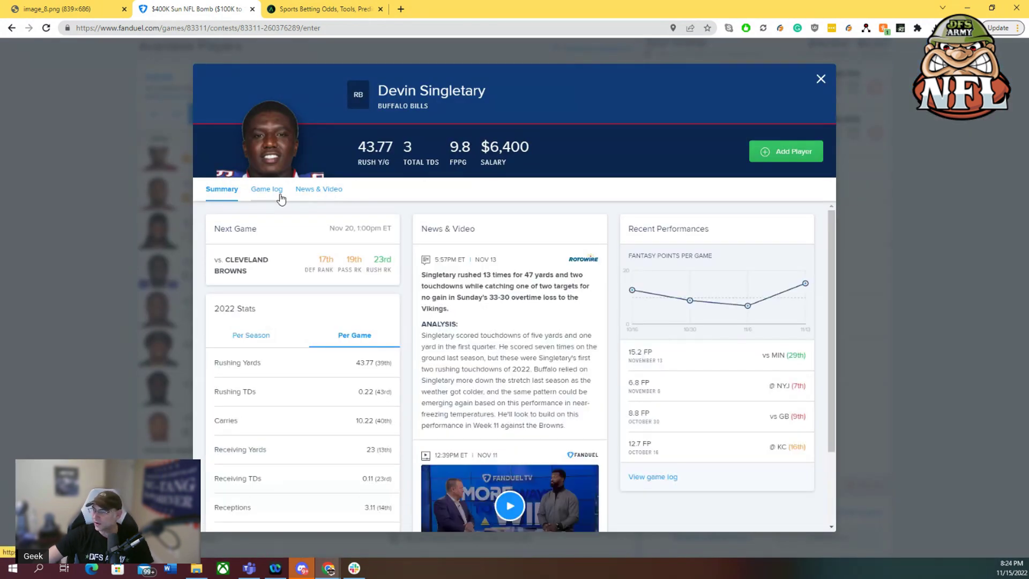
pyautogui.click(276, 193)
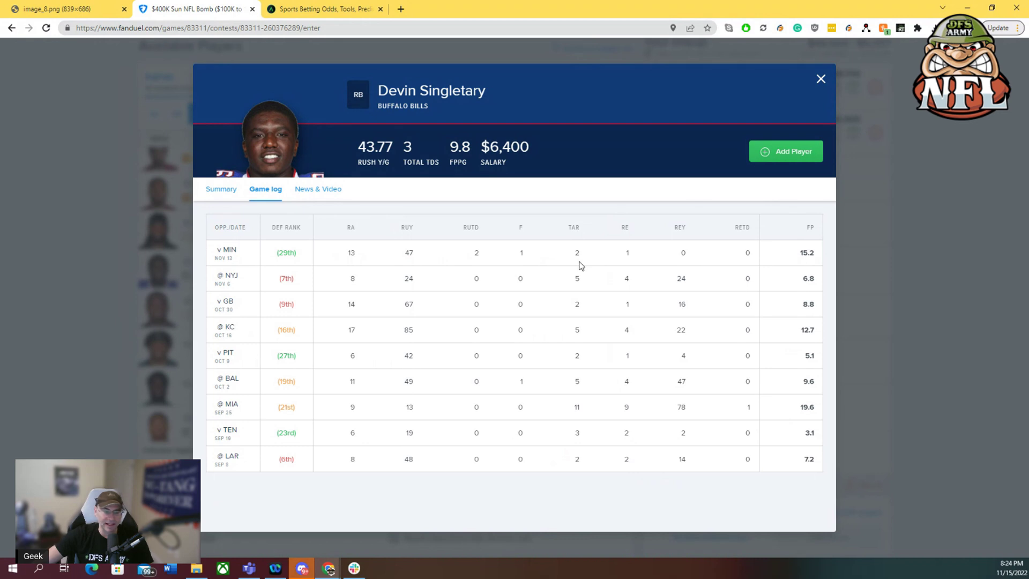
pyautogui.click(819, 79)
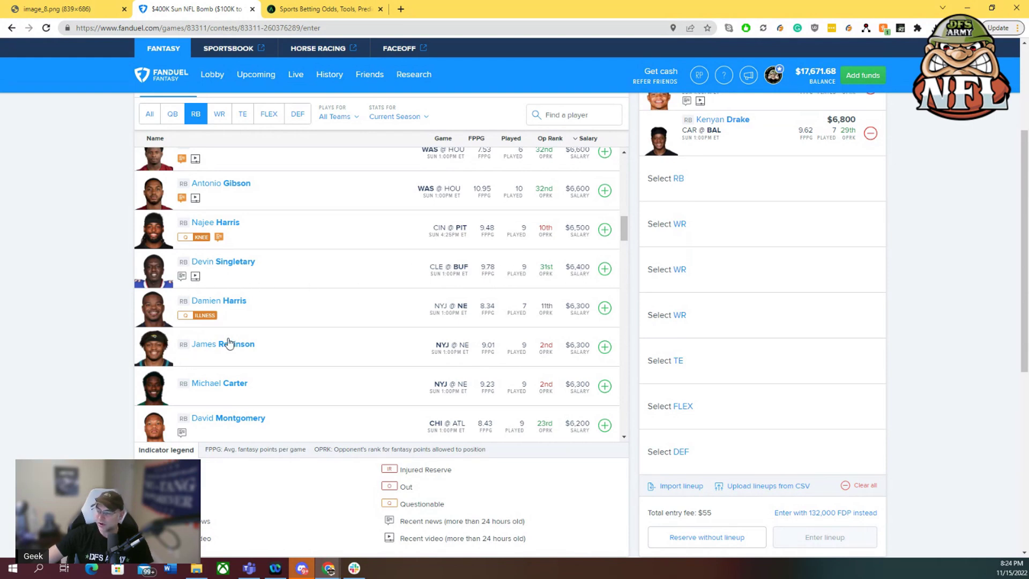
# Compare David Montgomery's and Khalil Herbert's game logs.
pyautogui.click(624, 437)
pyautogui.click(624, 439)
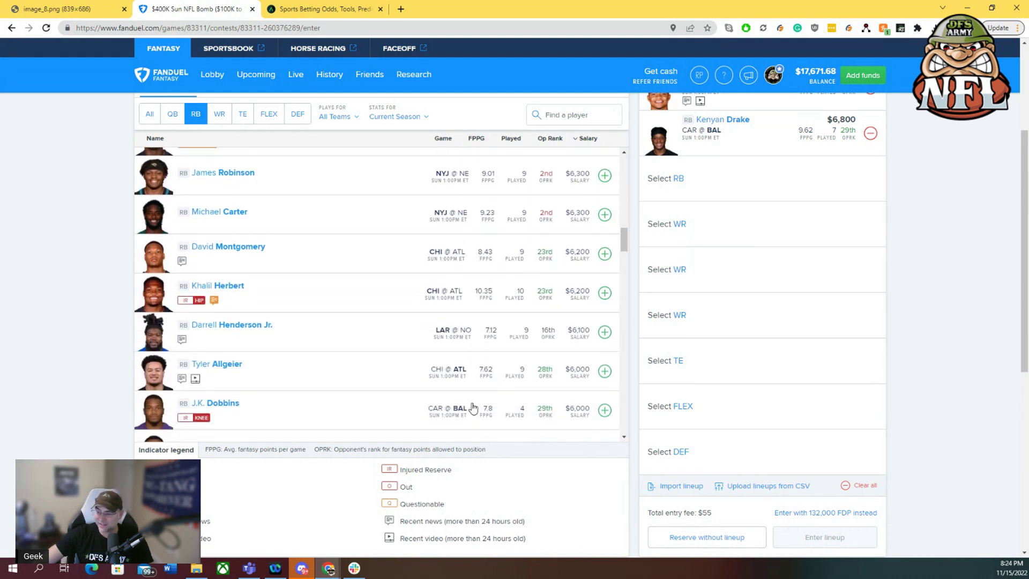
pyautogui.click(241, 247)
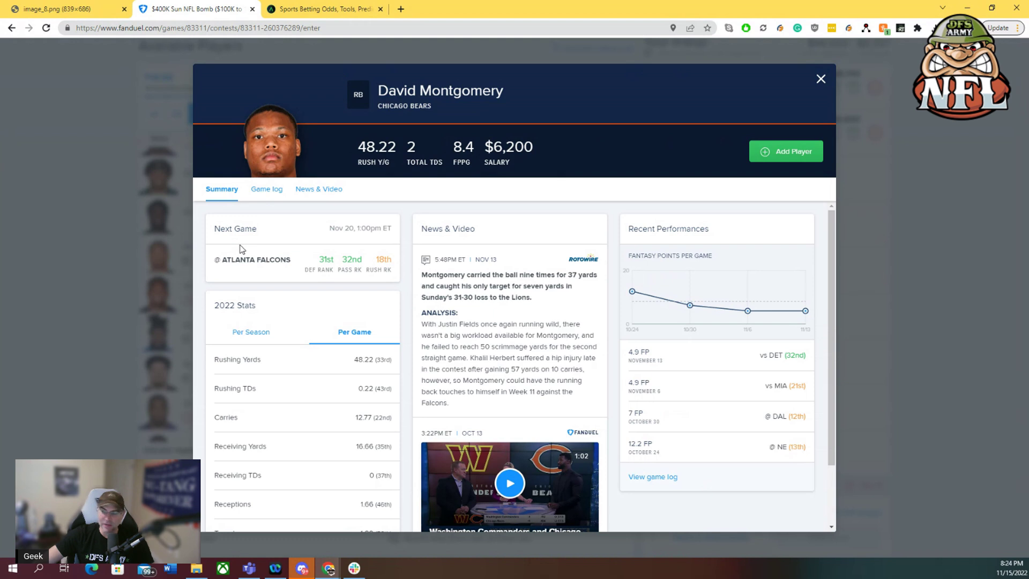
pyautogui.click(266, 190)
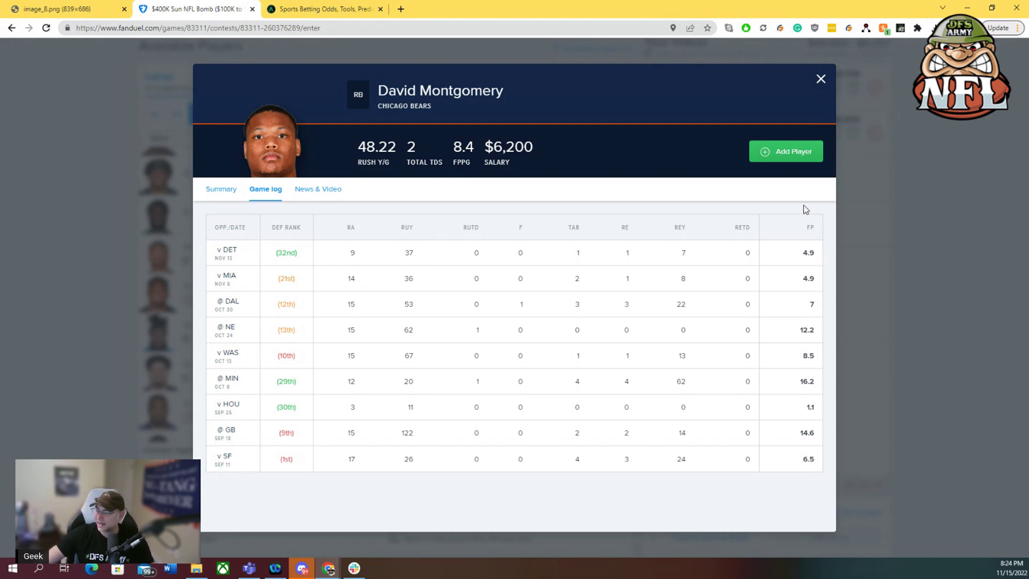
pyautogui.click(821, 80)
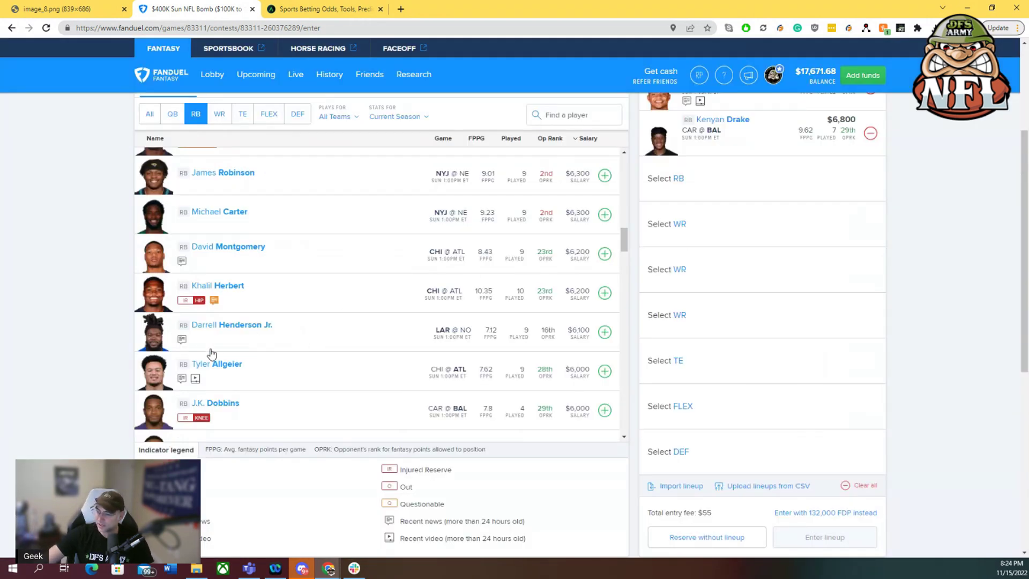
pyautogui.click(204, 288)
pyautogui.click(261, 191)
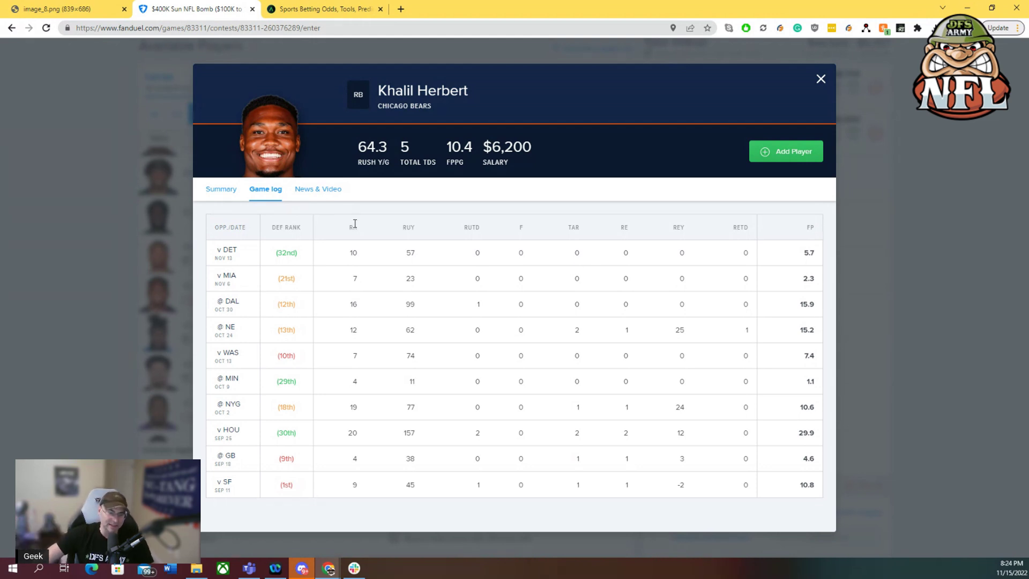
pyautogui.click(827, 82)
# Add David Montgomery to the second running back slot at $6,200.
pyautogui.click(245, 249)
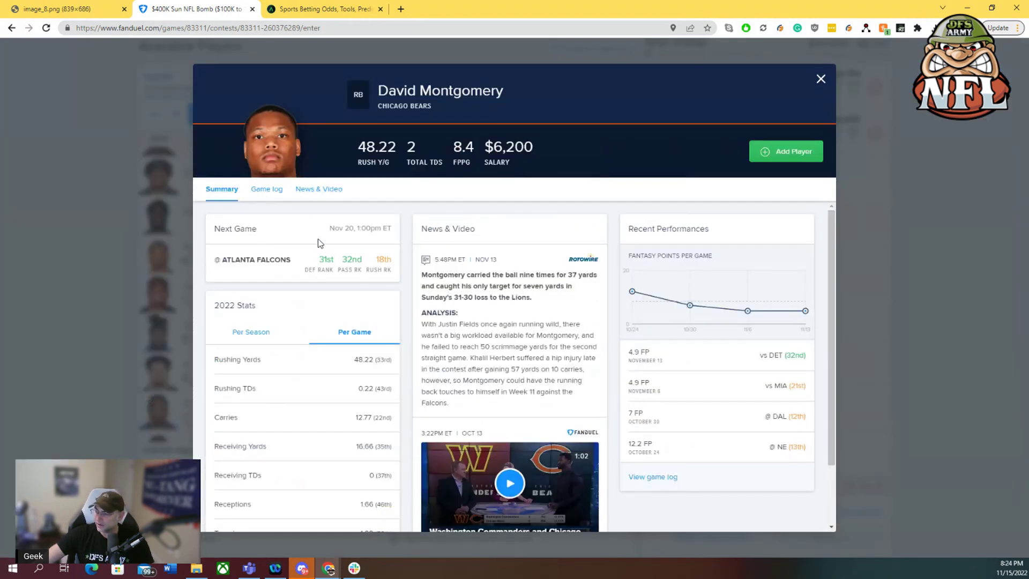
pyautogui.click(270, 189)
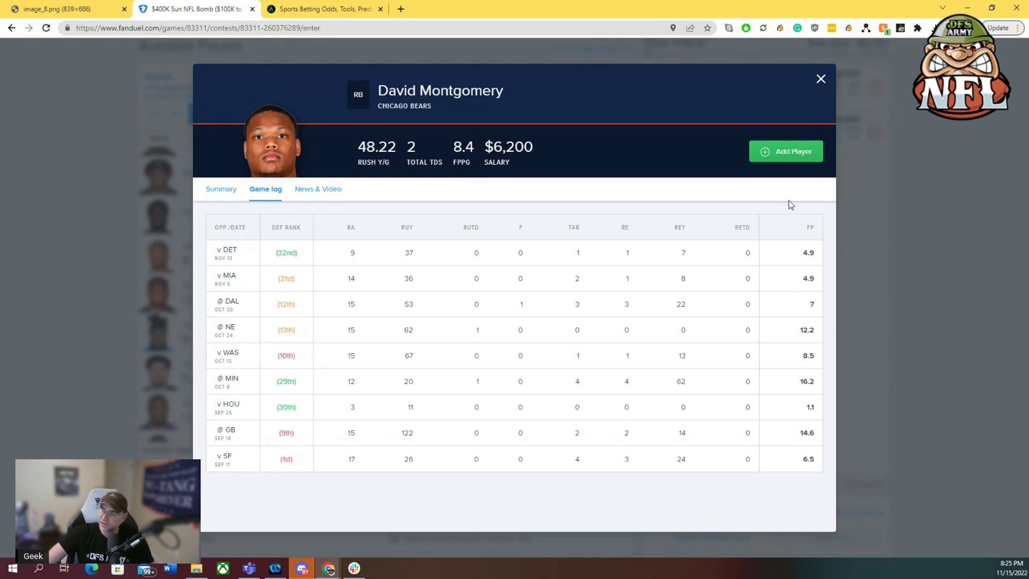
pyautogui.click(778, 153)
pyautogui.scroll(3, 790, 188)
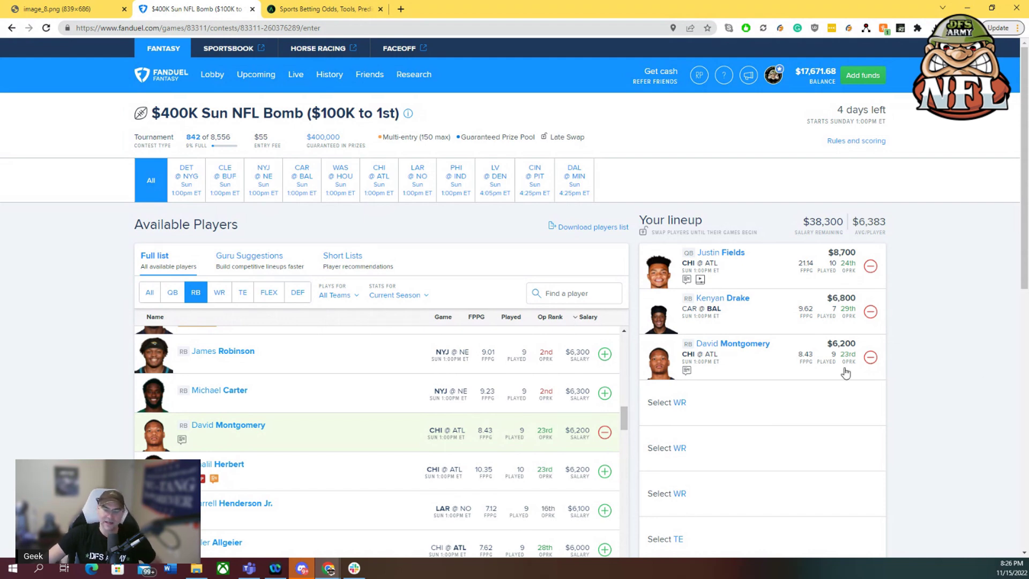
# Filter the player list to team defenses and browse for the Las Vegas Raiders.
pyautogui.click(297, 292)
pyautogui.scroll(-1, 102, 246)
pyautogui.scroll(-10, 314, 273)
pyautogui.scroll(3, 817, 341)
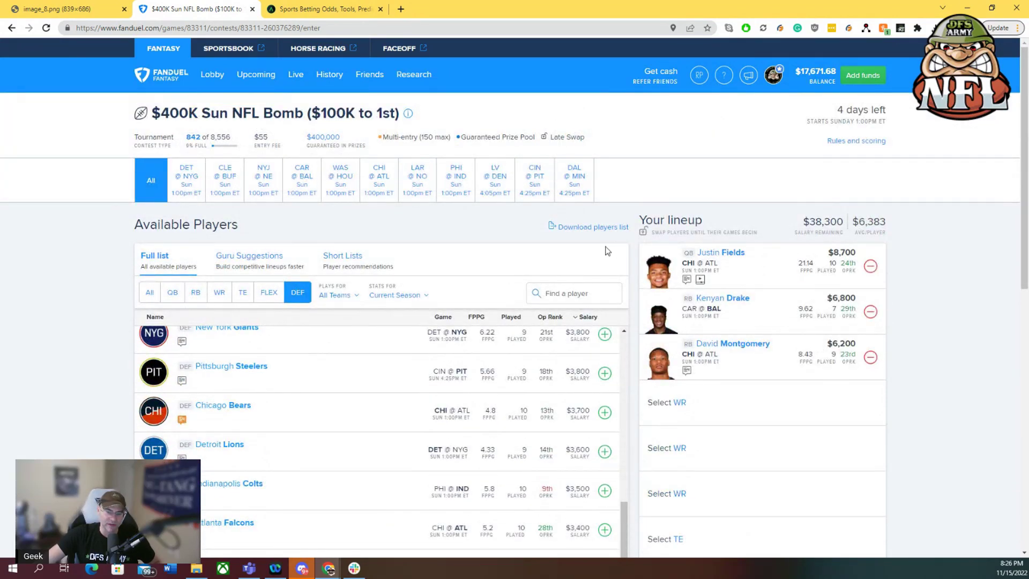
pyautogui.scroll(-3, 124, 236)
pyautogui.scroll(-1, 404, 269)
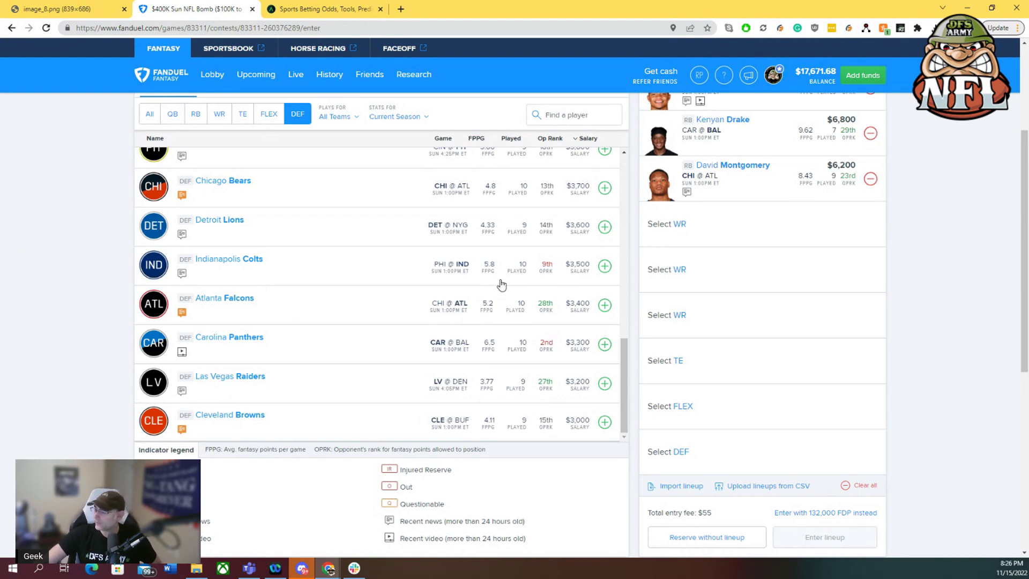
pyautogui.moveTo(627, 343); pyautogui.dragTo(635, 303)
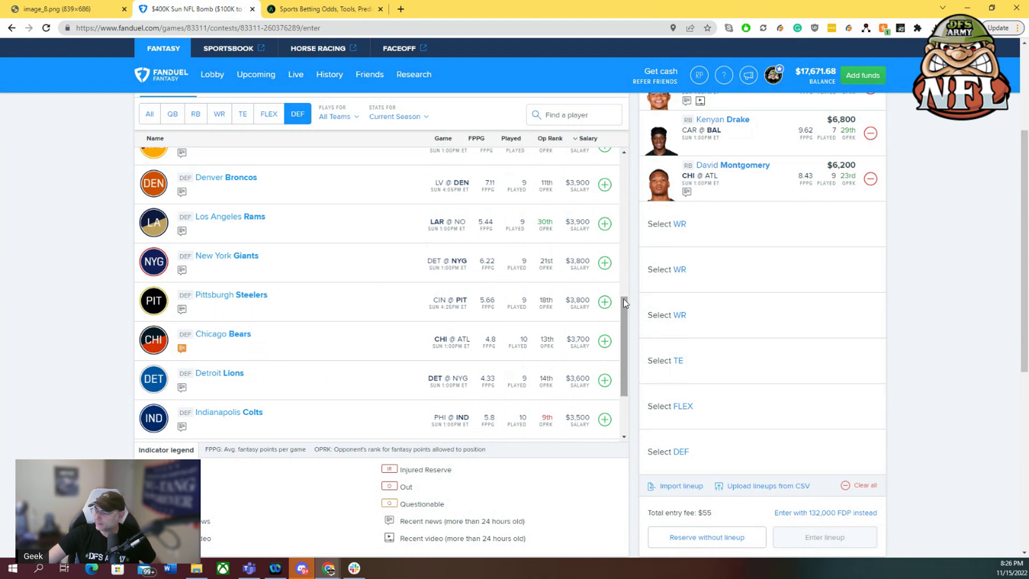
pyautogui.moveTo(624, 299); pyautogui.dragTo(632, 272)
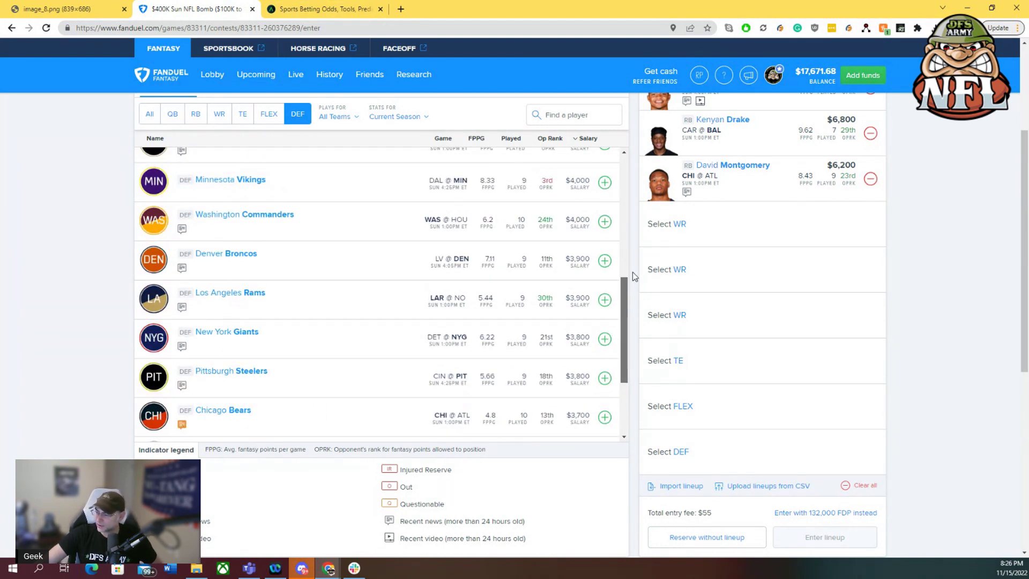
pyautogui.scroll(1, 633, 276)
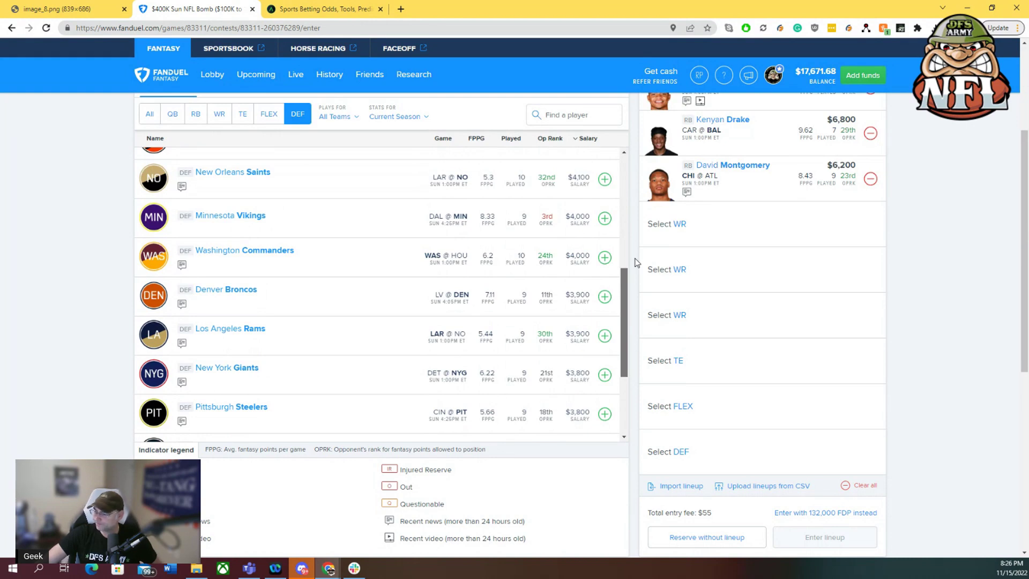
pyautogui.scroll(3, 636, 263)
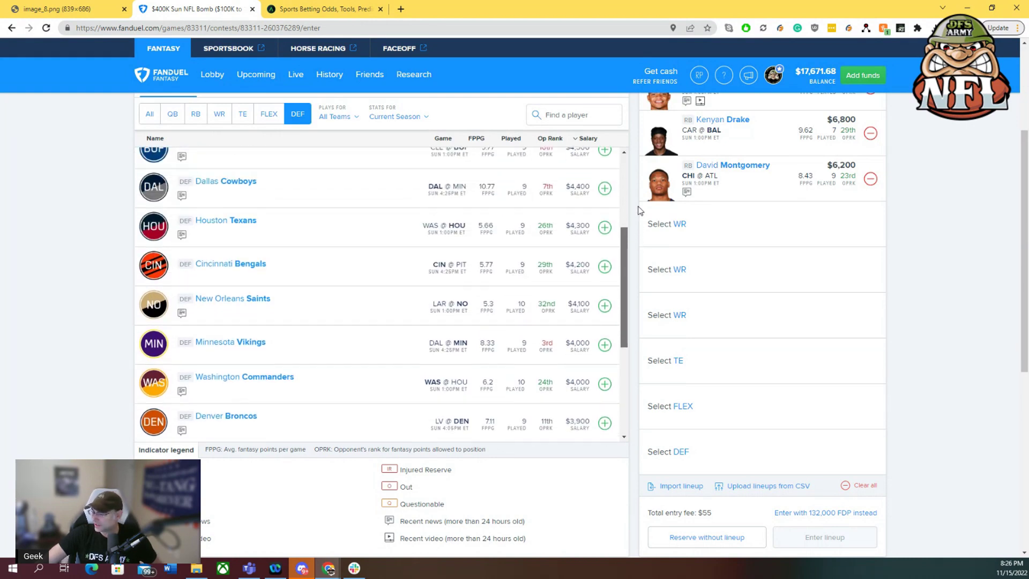
pyautogui.scroll(1, 640, 210)
pyautogui.scroll(2, 649, 188)
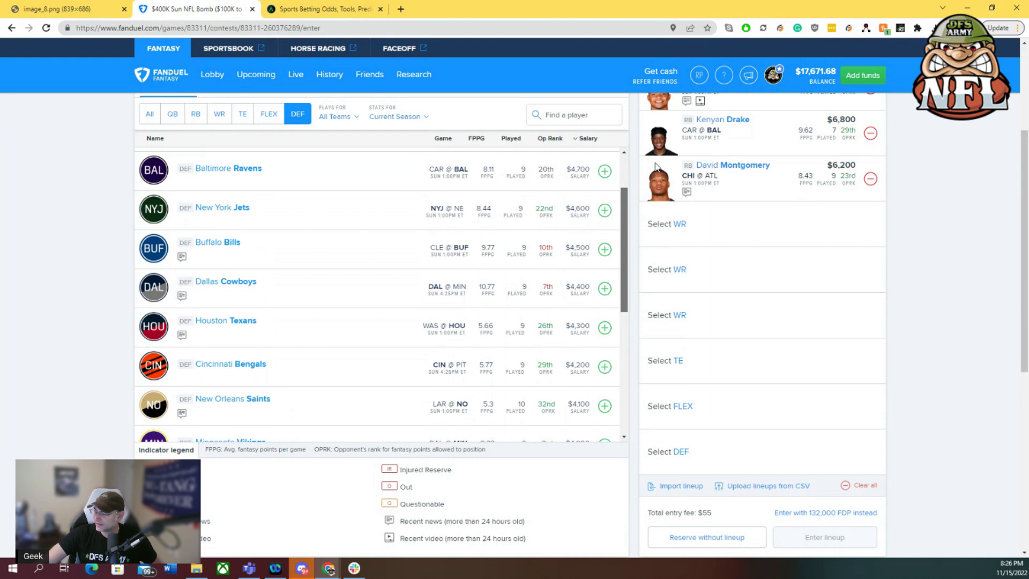
pyautogui.scroll(1, 656, 167)
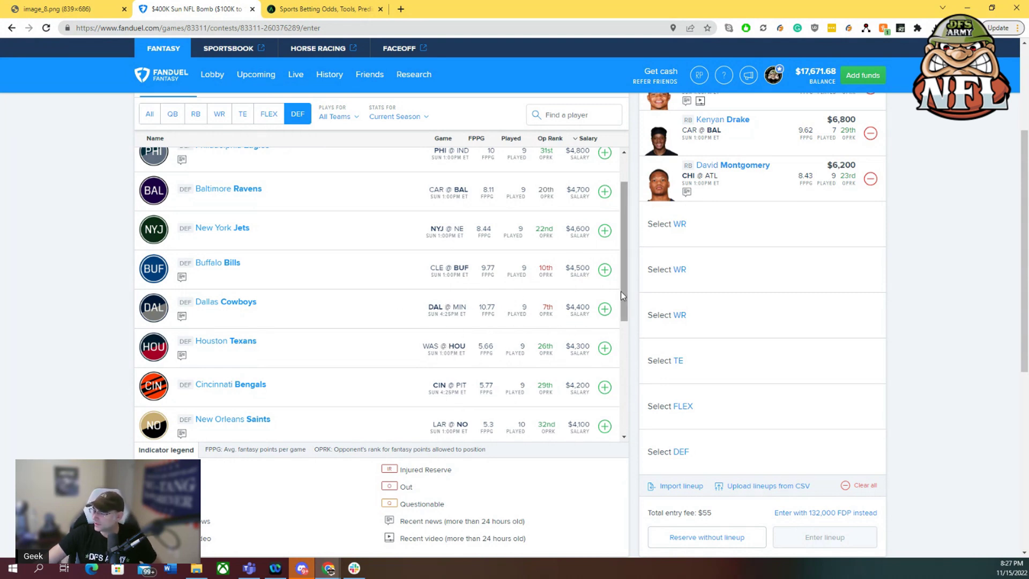
pyautogui.scroll(1, 621, 291)
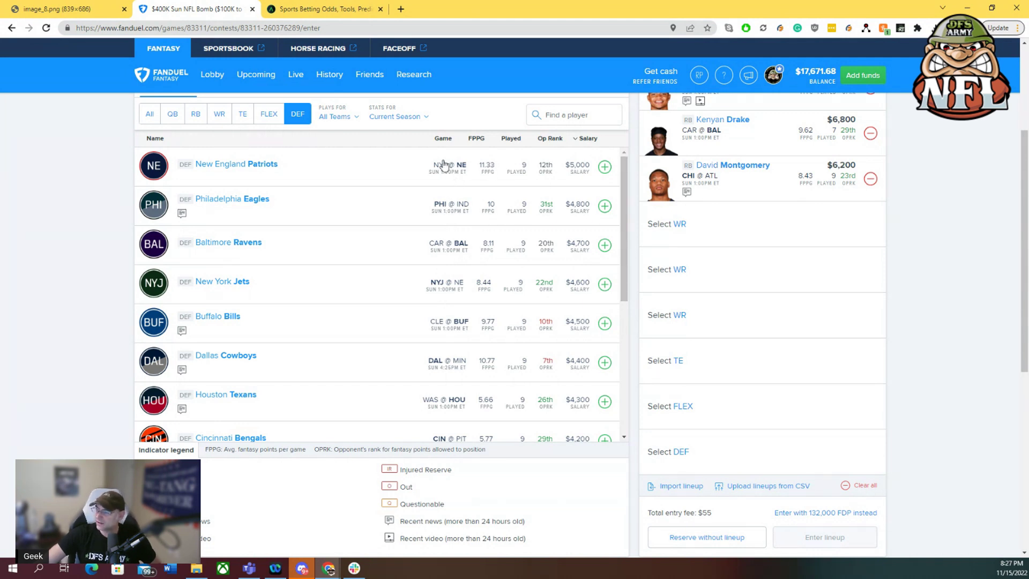
pyautogui.scroll(-15, 625, 215)
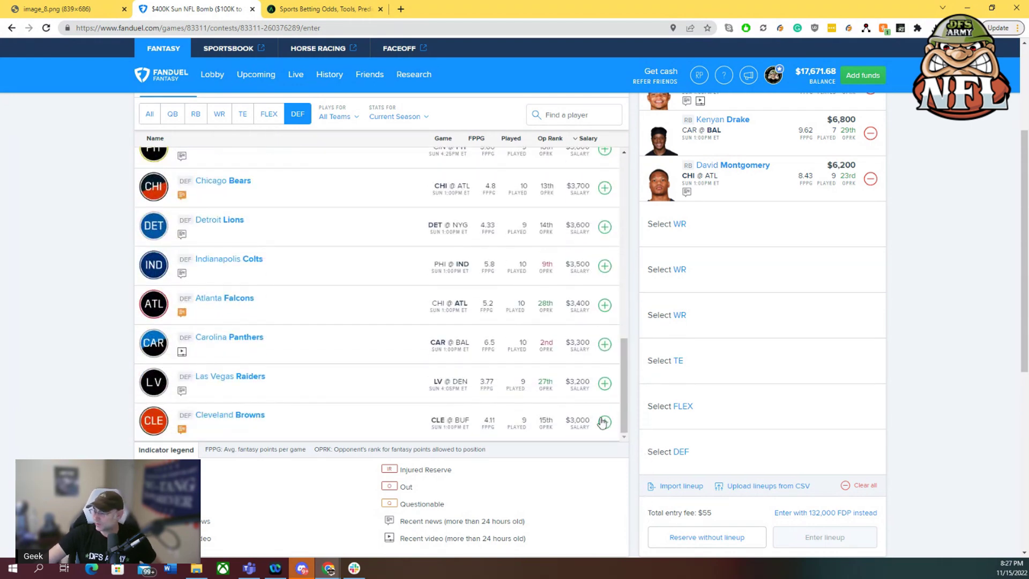
# Add the Las Vegas Raiders defense at $3,200, leaving $35,100 salary.
pyautogui.click(600, 384)
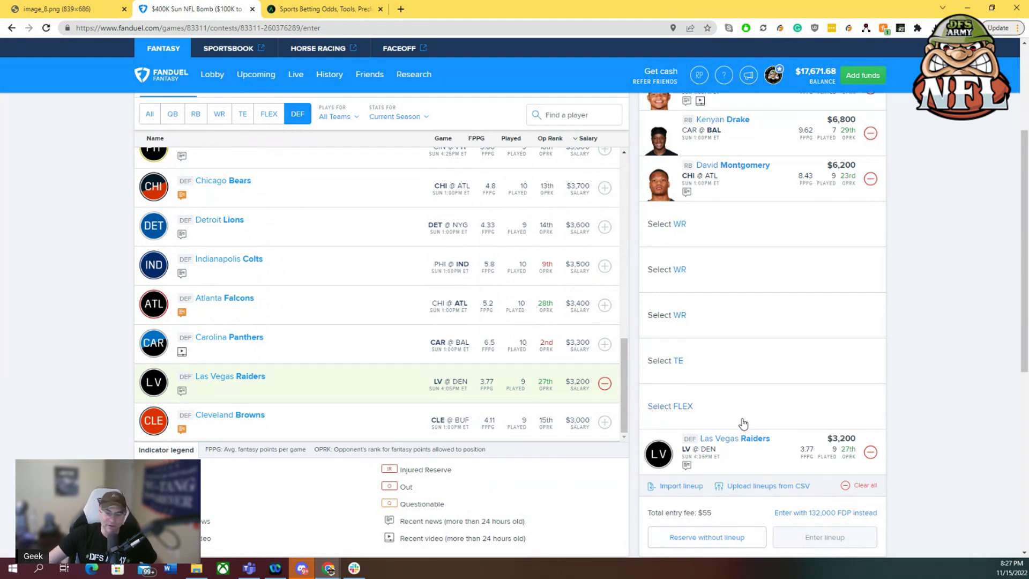
pyautogui.scroll(1, 881, 320)
pyautogui.scroll(3, 882, 320)
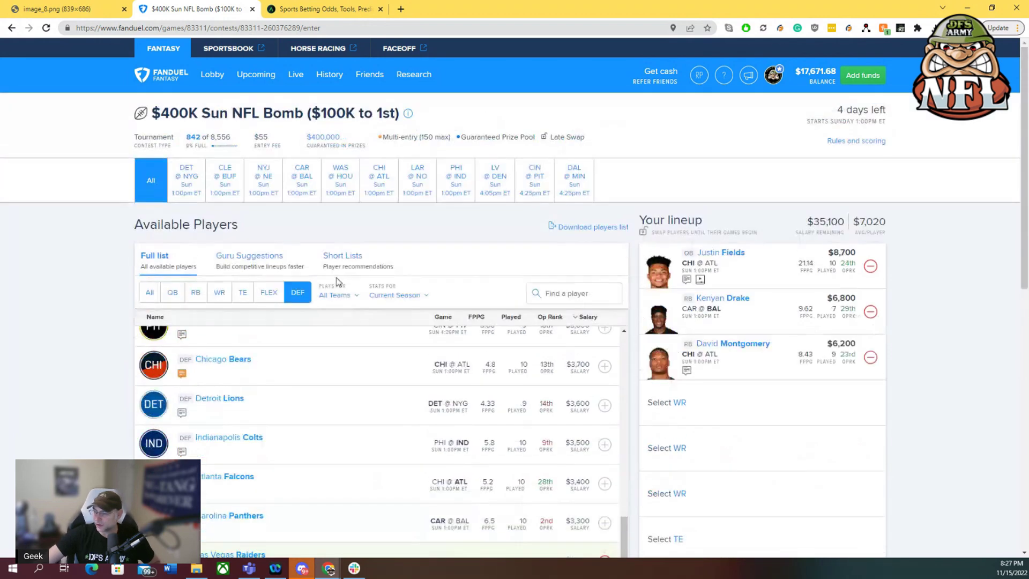
# Filter to tight ends, then add and remove Dalton Schultz.
pyautogui.click(241, 293)
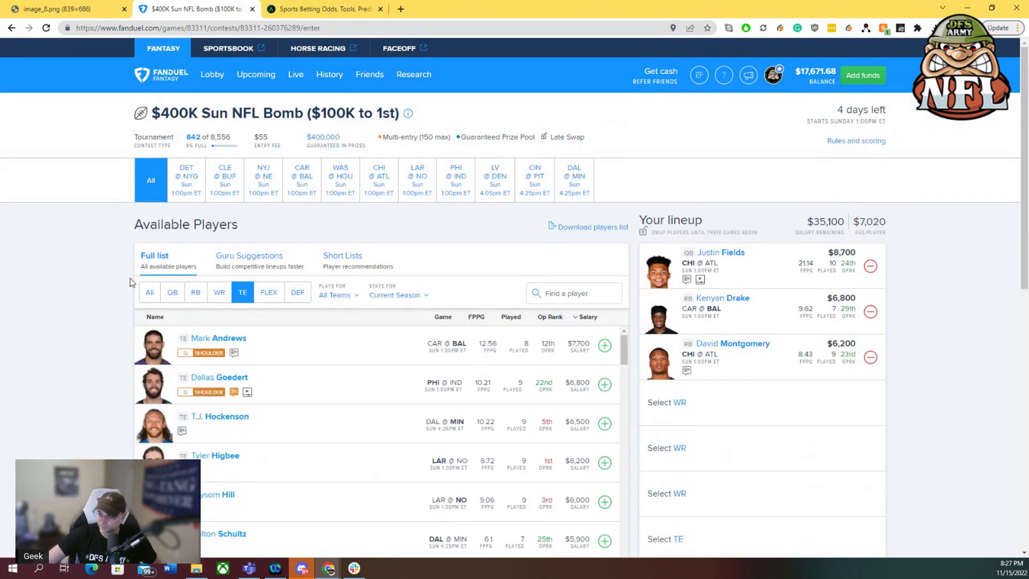
pyautogui.scroll(-4, 837, 285)
pyautogui.scroll(2, 878, 314)
pyautogui.scroll(2, 878, 314)
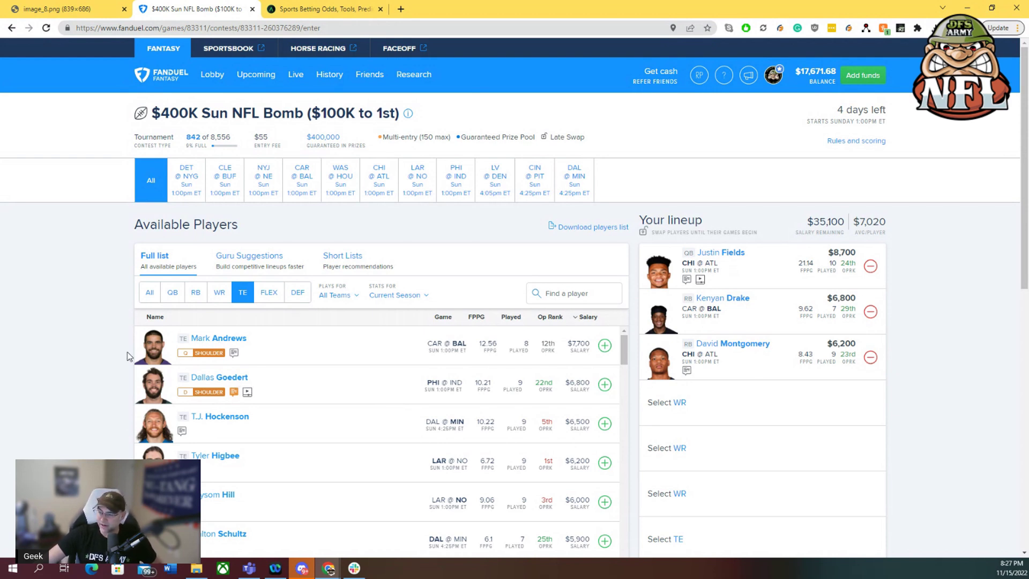
pyautogui.scroll(-3, 128, 357)
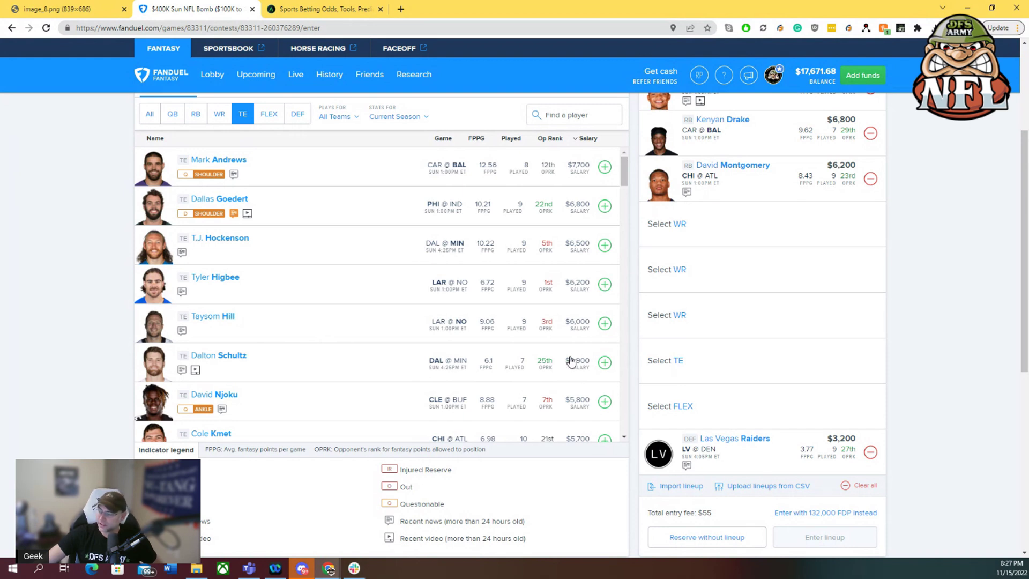
pyautogui.click(604, 363)
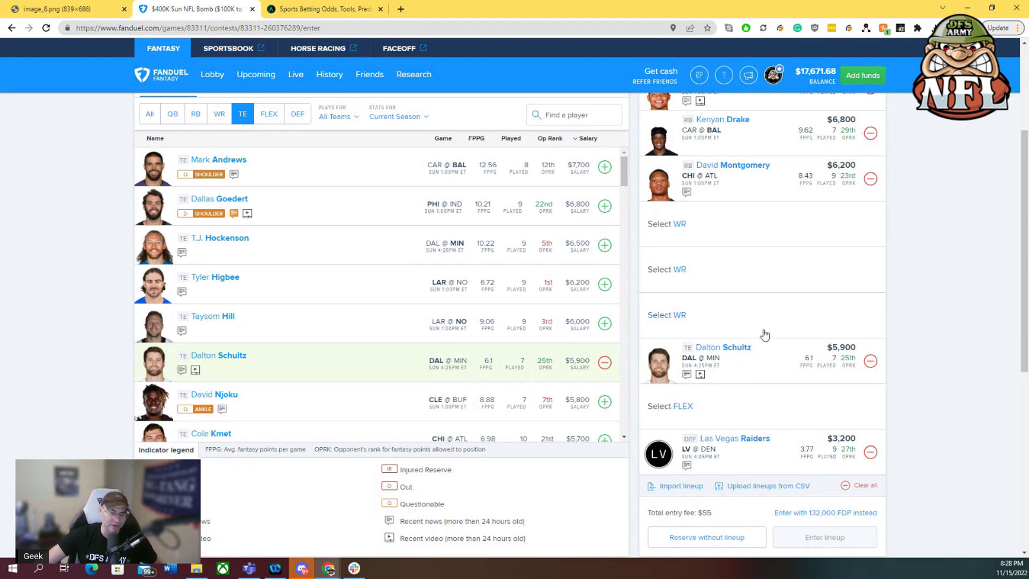
pyautogui.click(871, 361)
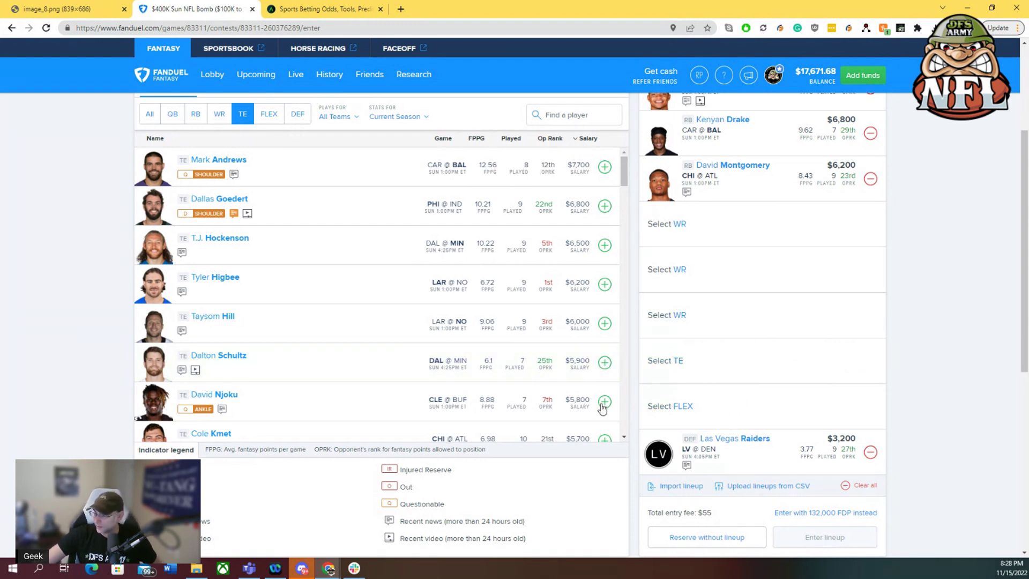
# Add Cole Kmet as tight end at $5,700, leaving $29,400 salary.
pyautogui.scroll(-1, 626, 180)
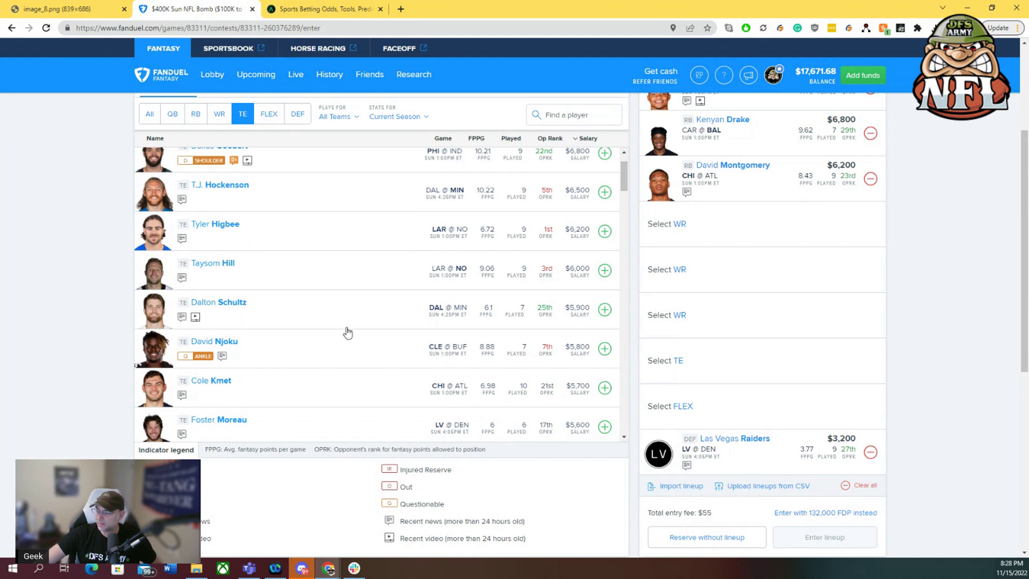
pyautogui.scroll(3, 716, 155)
pyautogui.scroll(-3, 493, 327)
pyautogui.click(605, 387)
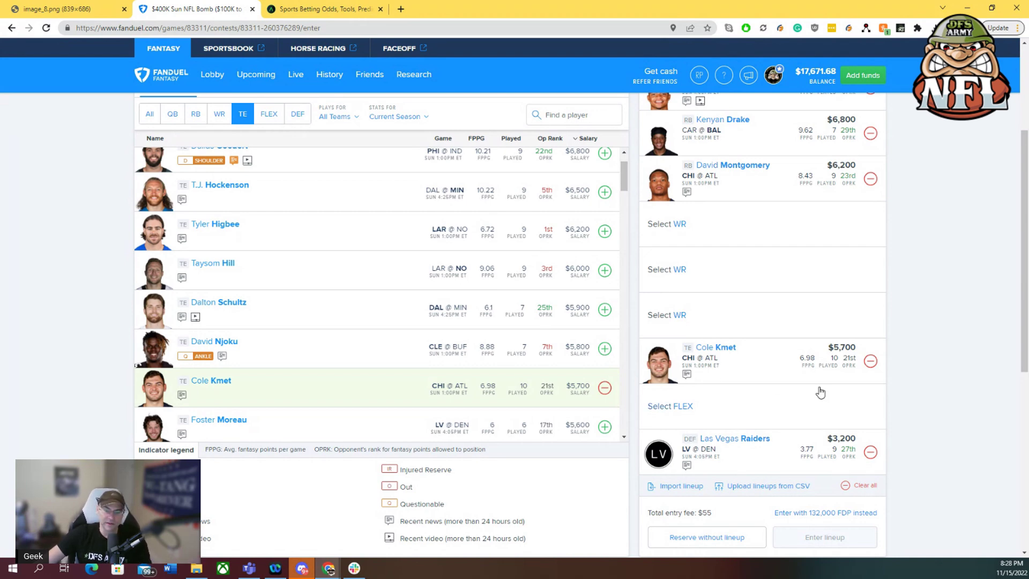
pyautogui.scroll(3, 897, 363)
pyautogui.scroll(-3, 767, 332)
pyautogui.scroll(3, 744, 290)
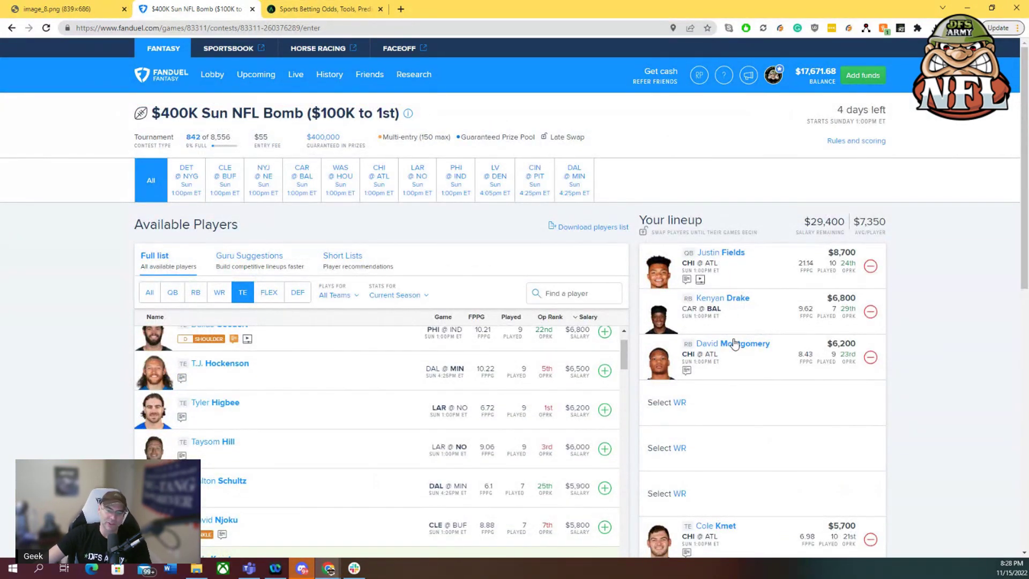
pyautogui.scroll(-3, 733, 343)
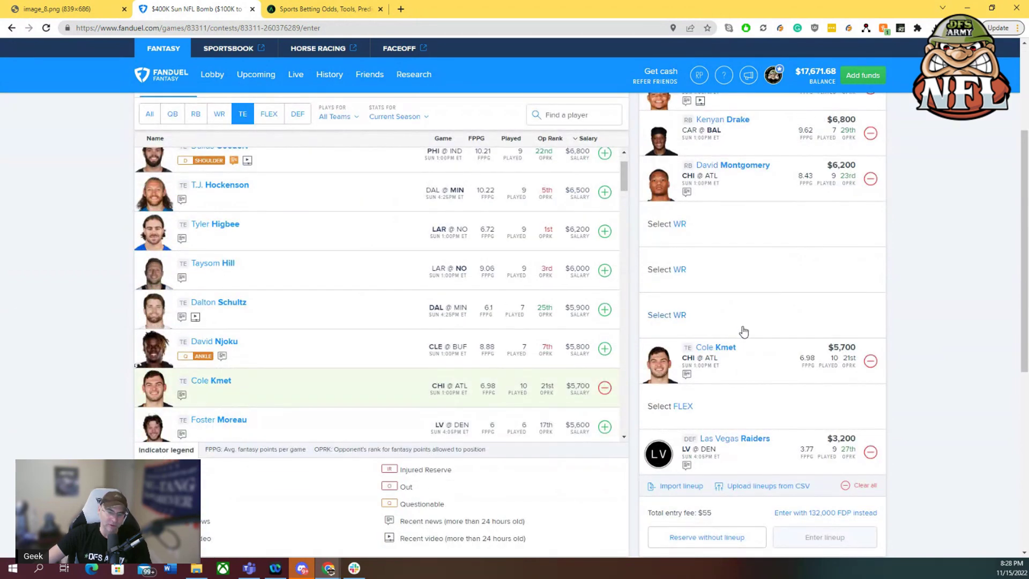
pyautogui.scroll(3, 741, 330)
pyautogui.scroll(-3, 745, 429)
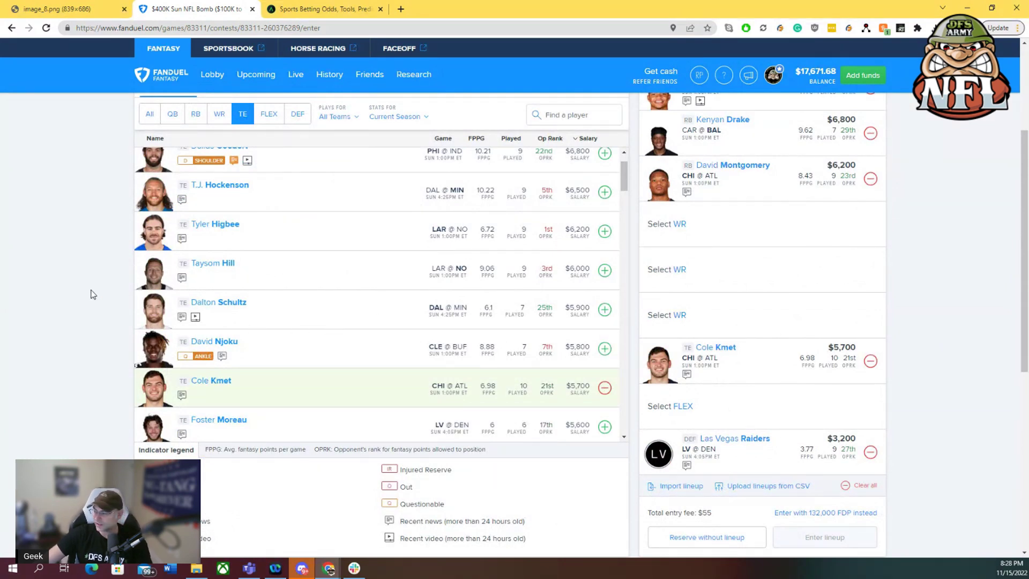
pyautogui.scroll(3, 92, 294)
pyautogui.click(219, 292)
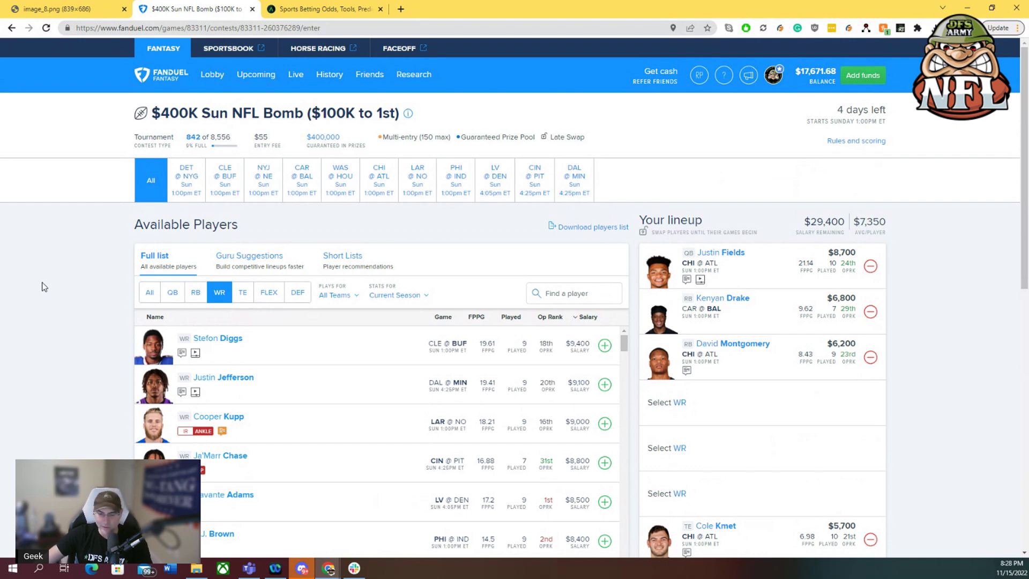
pyautogui.scroll(-3, 60, 279)
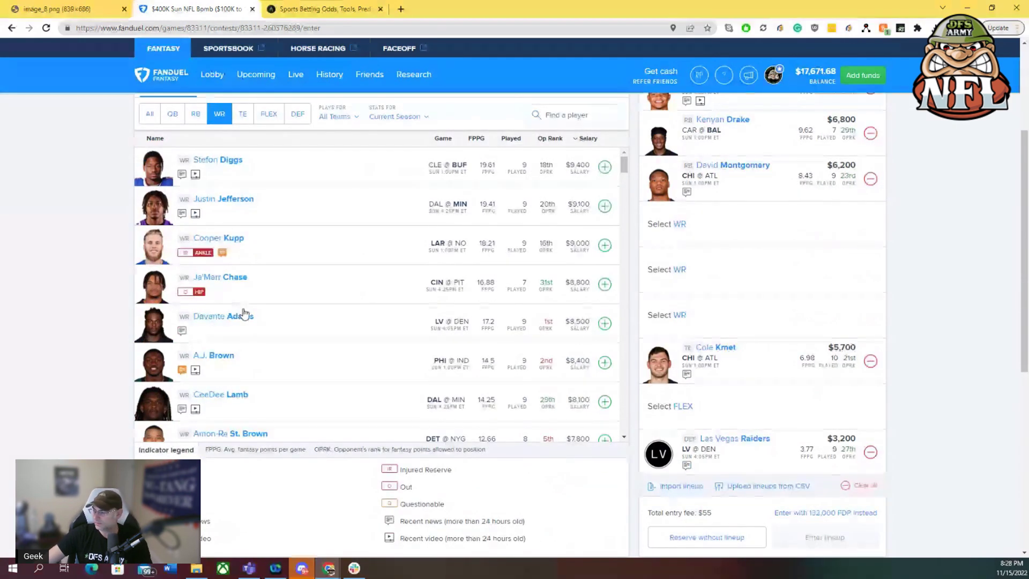
pyautogui.scroll(-3, 244, 314)
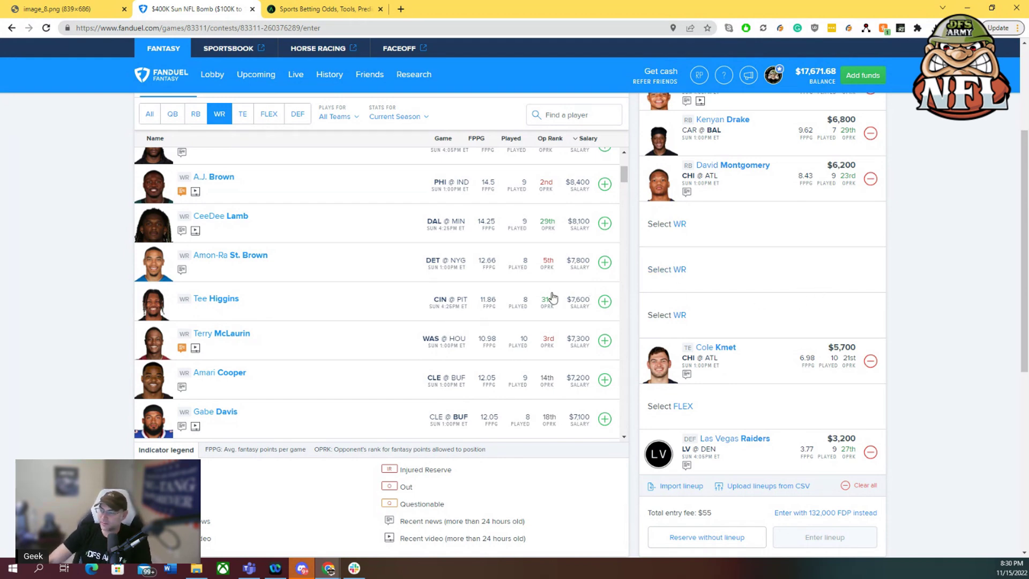
pyautogui.scroll(6, 322, 314)
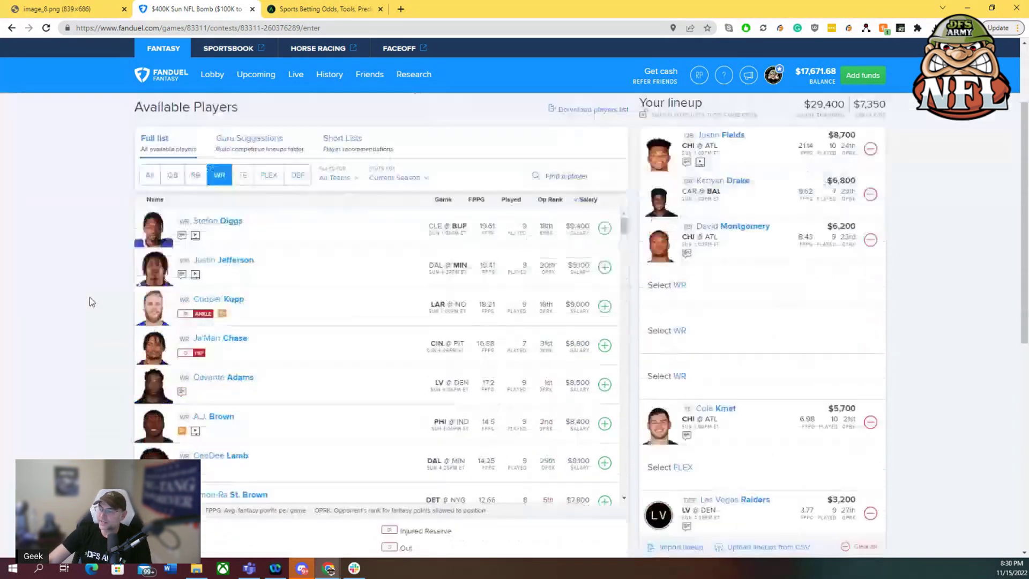
pyautogui.scroll(-2, 89, 297)
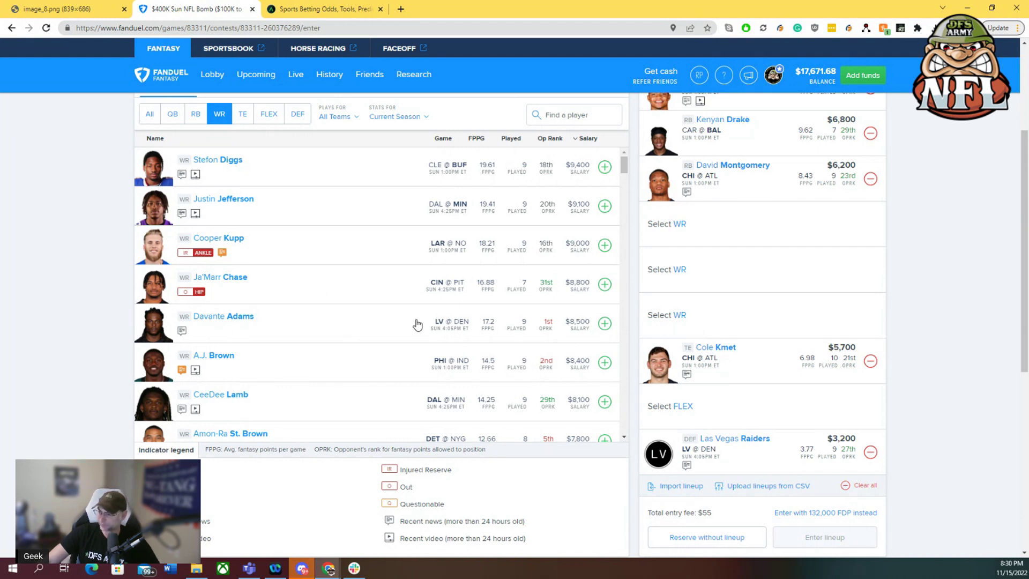
pyautogui.scroll(-3, 405, 321)
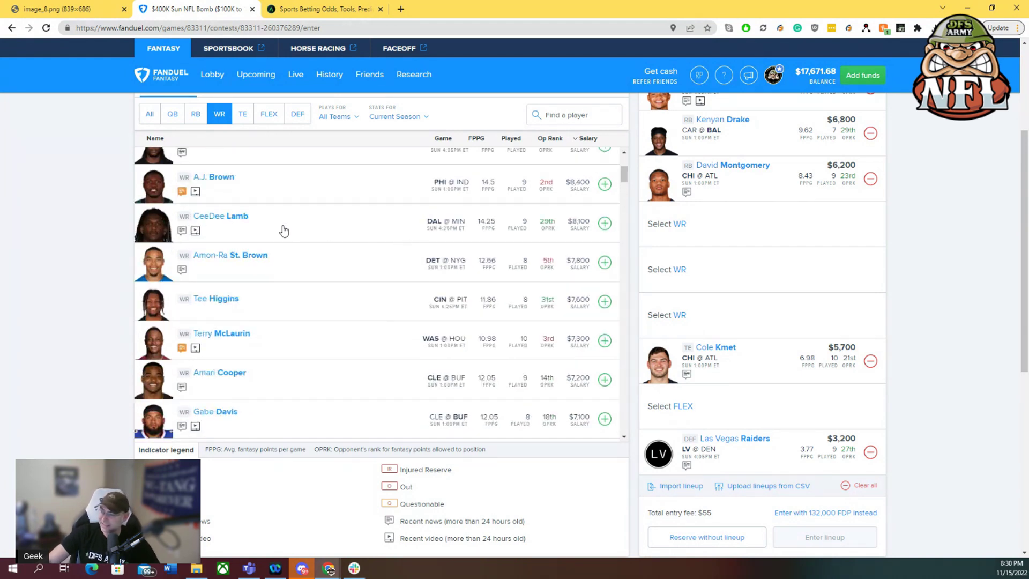
pyautogui.click(208, 220)
# Check CeeDee Lamb's game log and add him as the first wide receiver at $8,100.
pyautogui.click(265, 189)
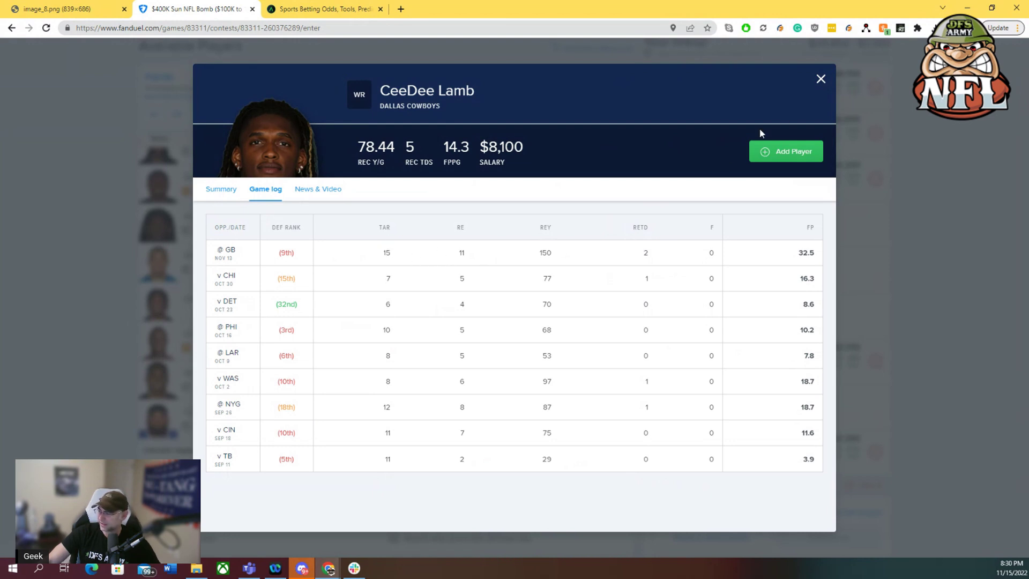
pyautogui.click(821, 80)
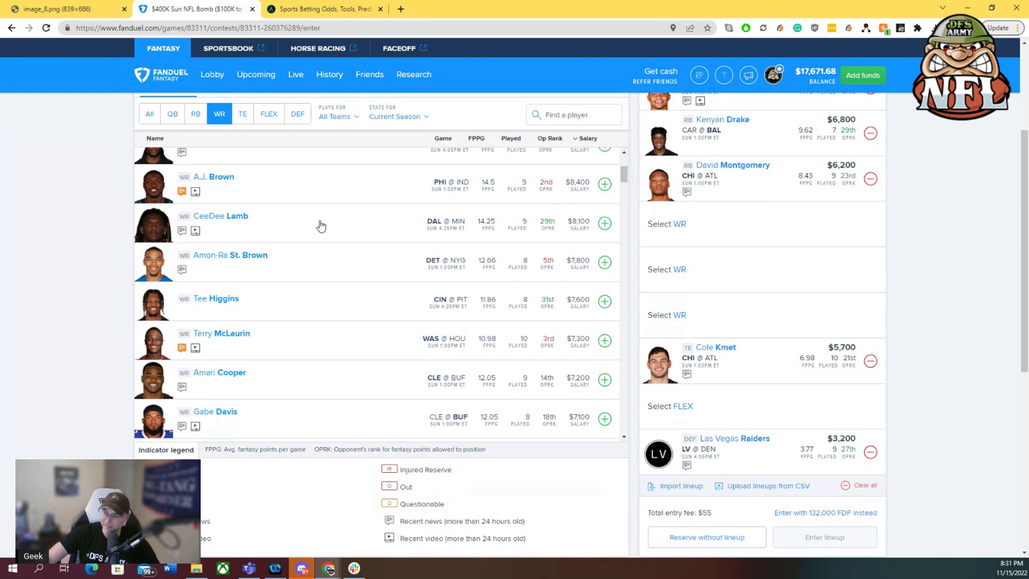
pyautogui.click(606, 225)
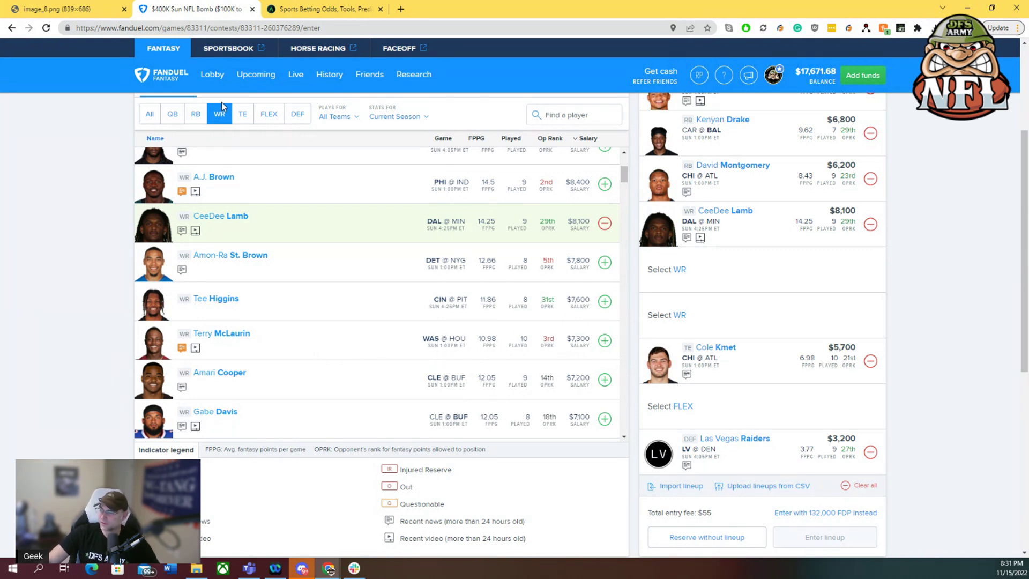
pyautogui.click(39, 4)
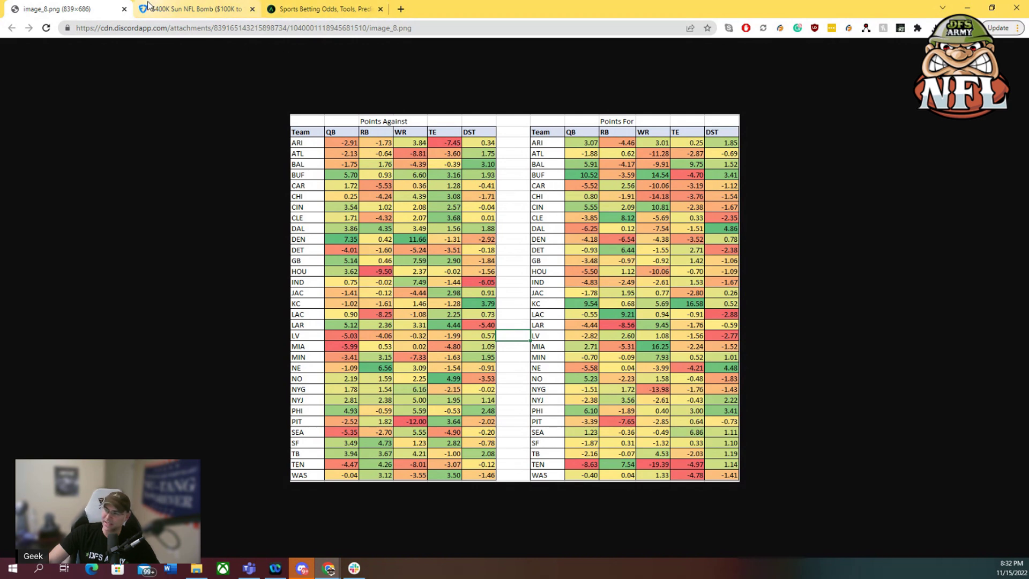
pyautogui.click(218, 6)
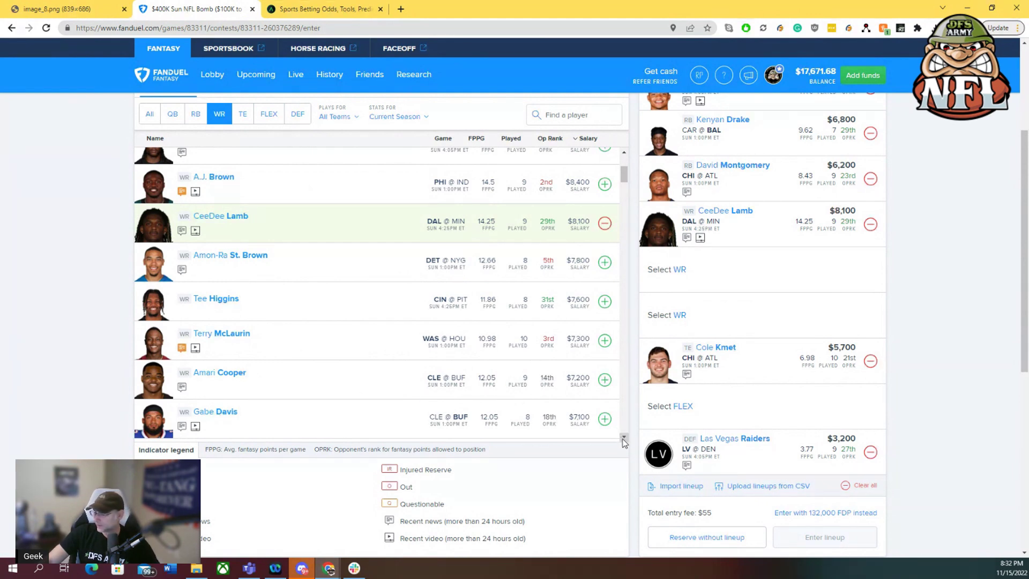
# Scroll down the wide receiver list to the receivers priced around $5,300.
pyautogui.scroll(-5, 624, 441)
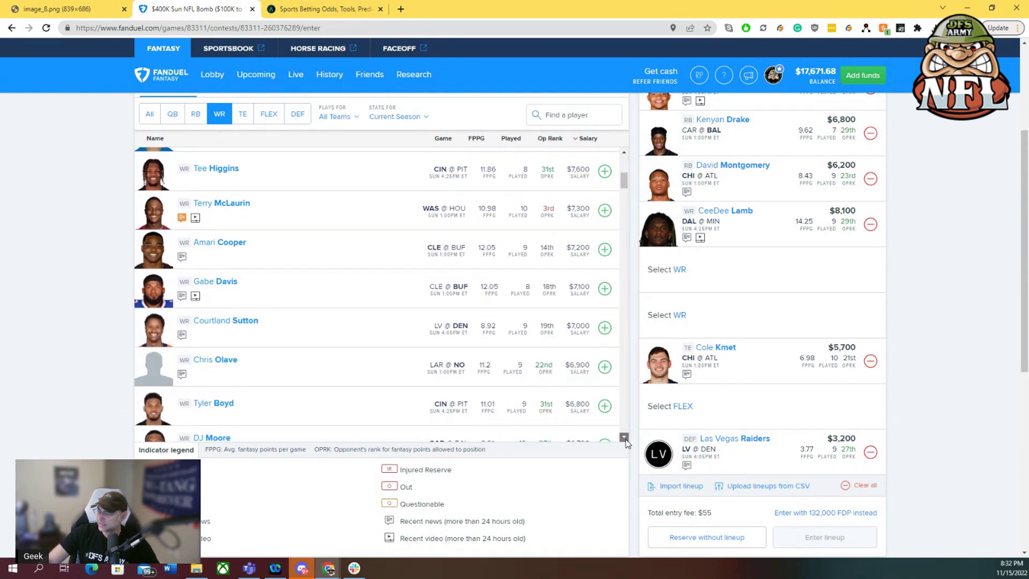
pyautogui.scroll(-1, 625, 440)
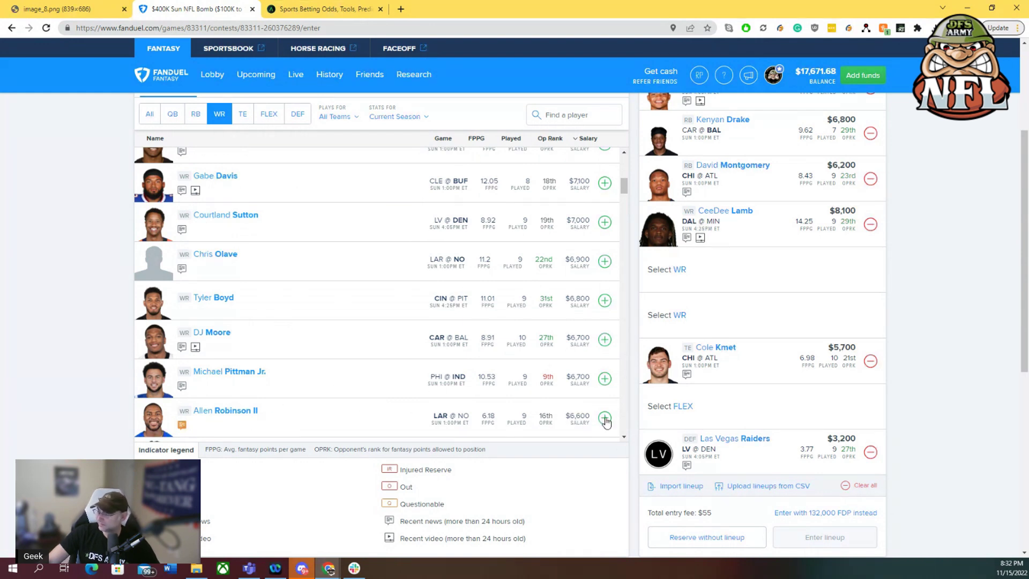
pyautogui.click(623, 438)
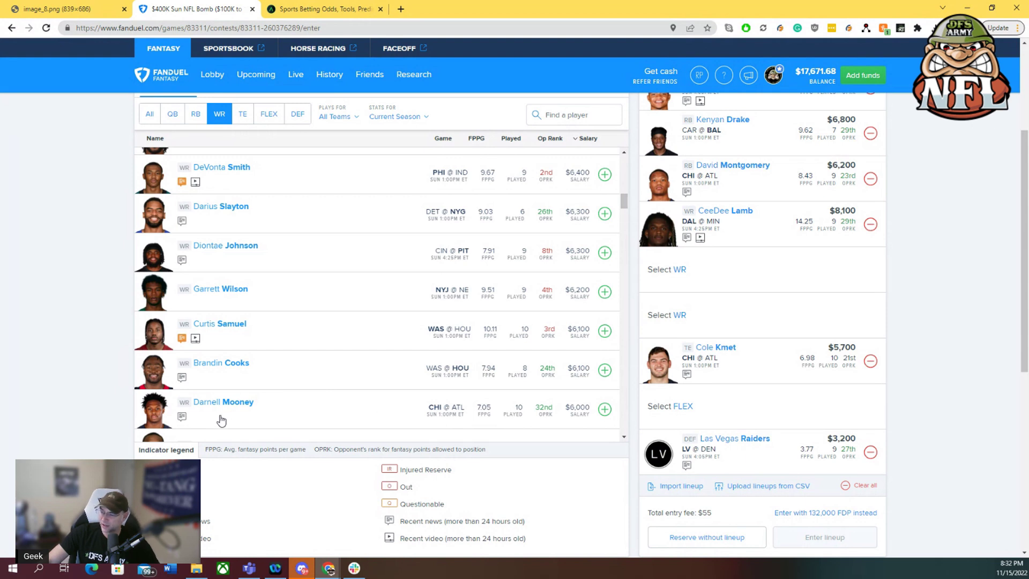
pyautogui.scroll(-3, 620, 438)
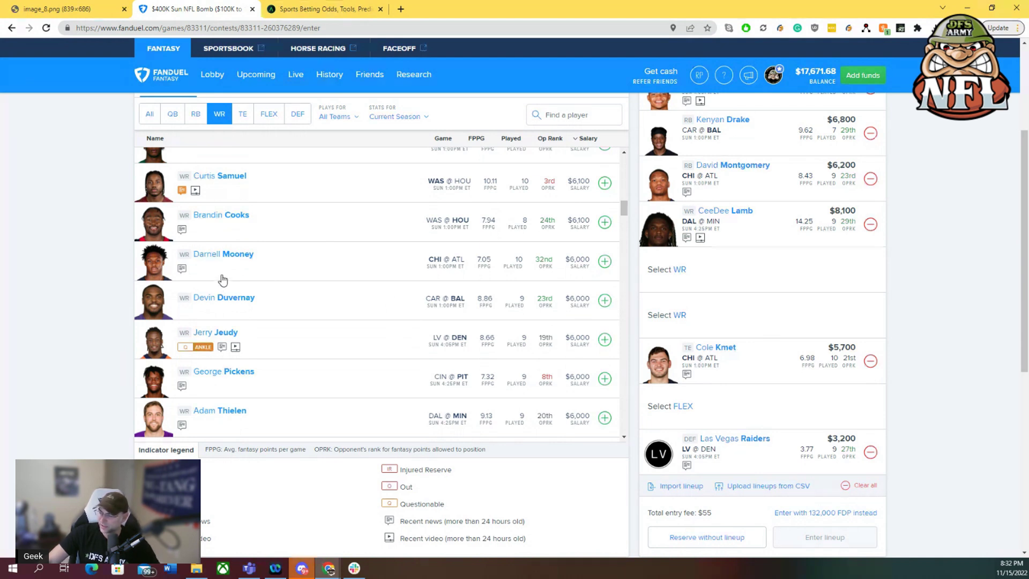
pyautogui.click(624, 437)
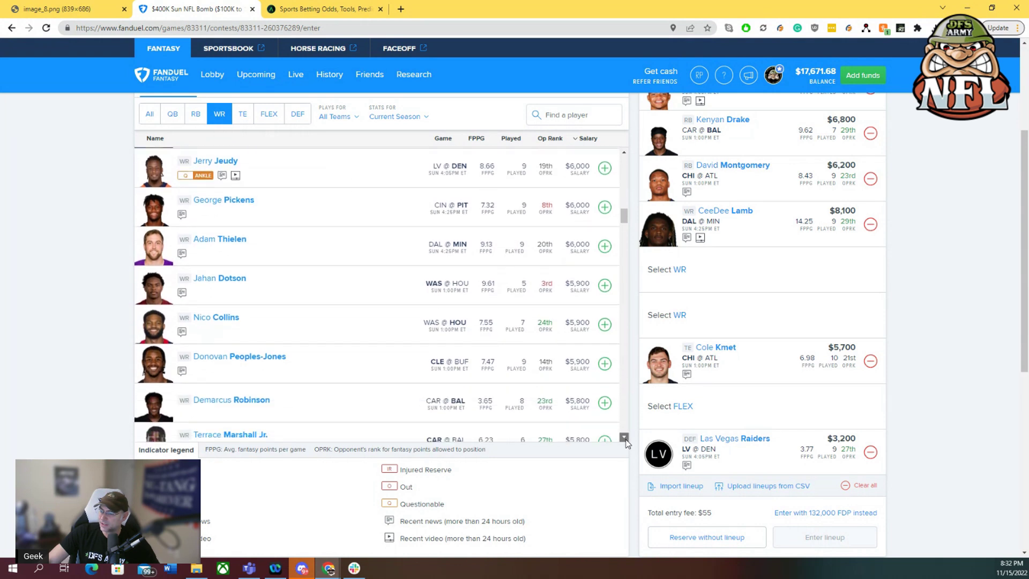
pyautogui.moveTo(624, 438); pyautogui.dragTo(625, 438)
# Search for 'wats', clear the search, and scroll the receivers to the $6,000–$5,800 range.
pyautogui.click(551, 111)
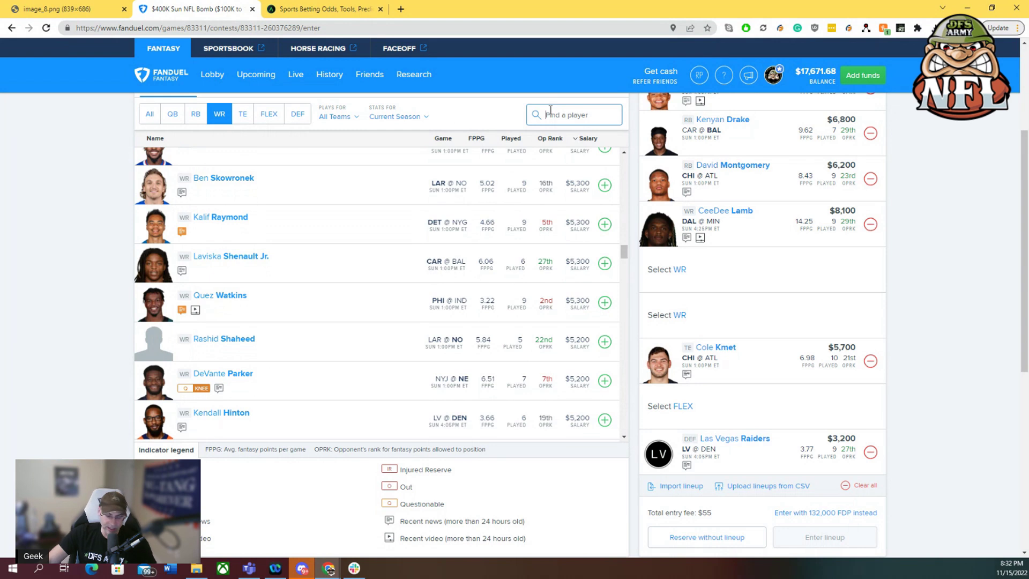
pyautogui.write('wats')
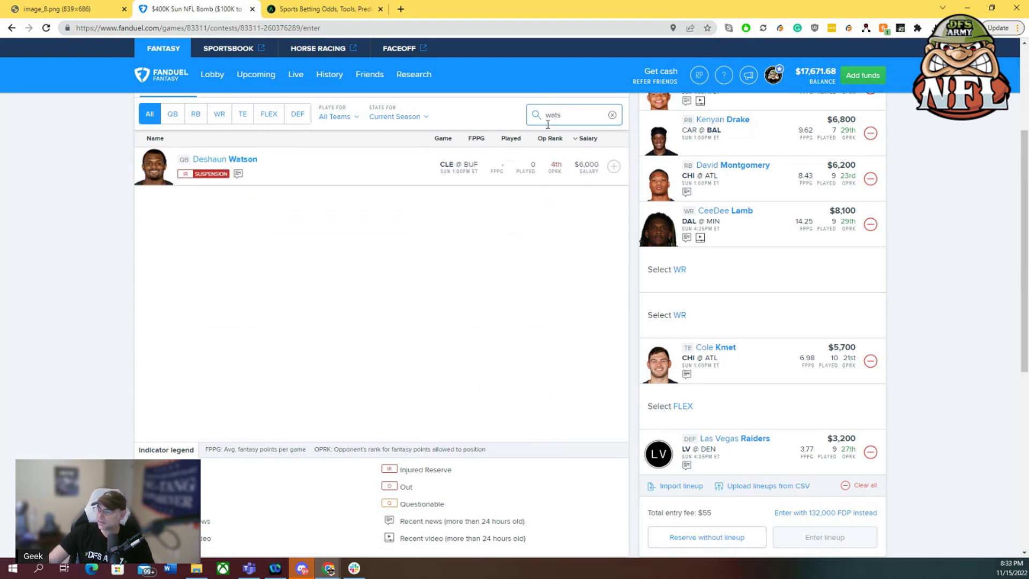
pyautogui.press('BackSpace')
pyautogui.press('BackSpace')
pyautogui.press('BackSpace')
pyautogui.press('BackSpace')
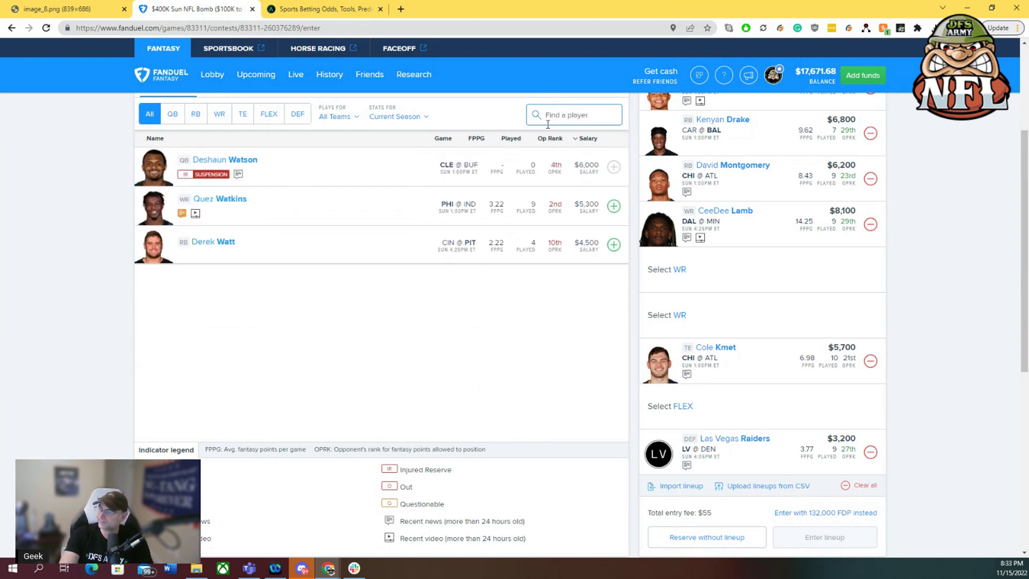
pyautogui.scroll(4, 552, 214)
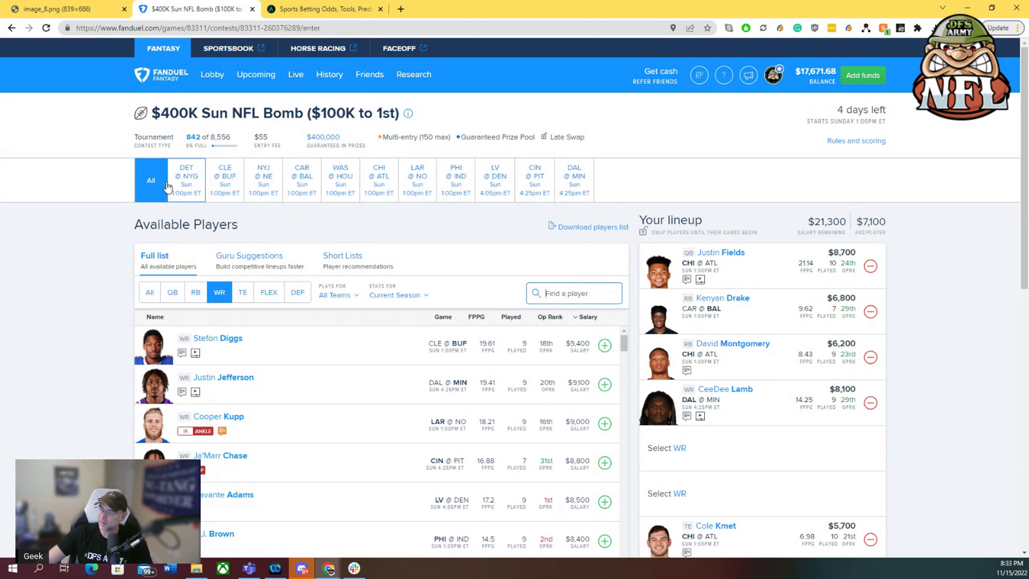
pyautogui.scroll(-3, 76, 208)
pyautogui.scroll(-10, 314, 253)
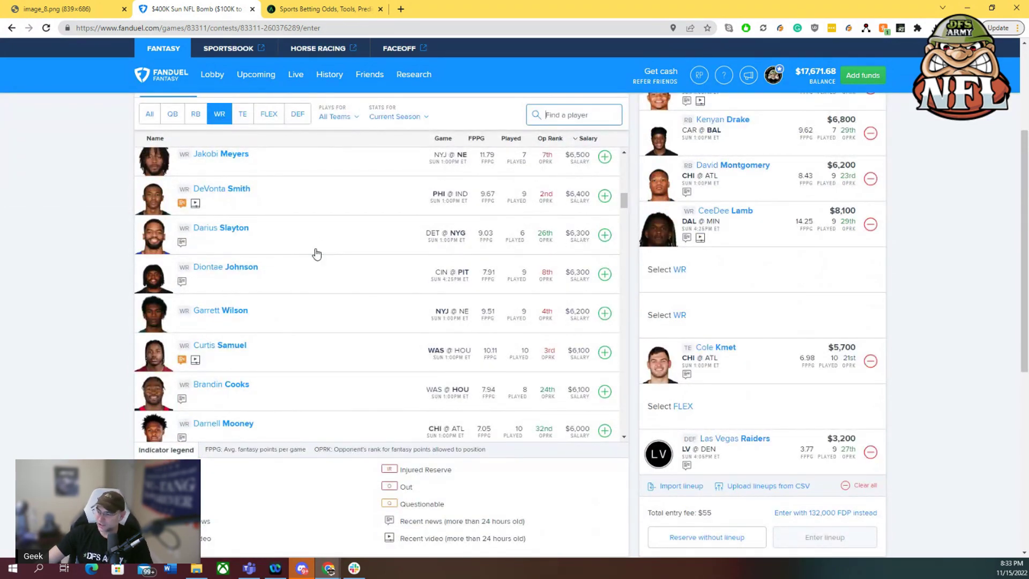
pyautogui.scroll(-5, 316, 253)
pyautogui.scroll(4, 28, 224)
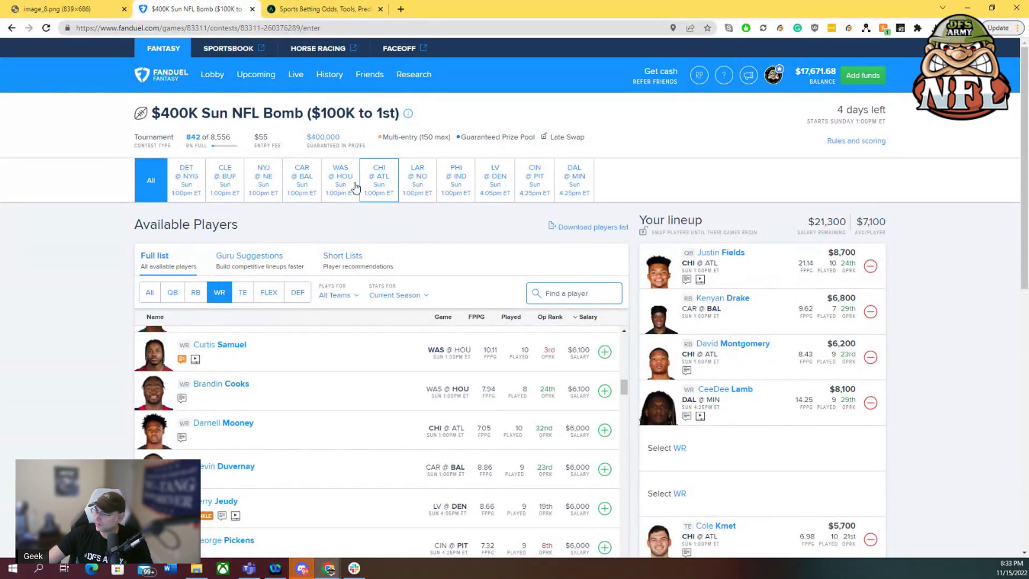
pyautogui.scroll(-4, 34, 209)
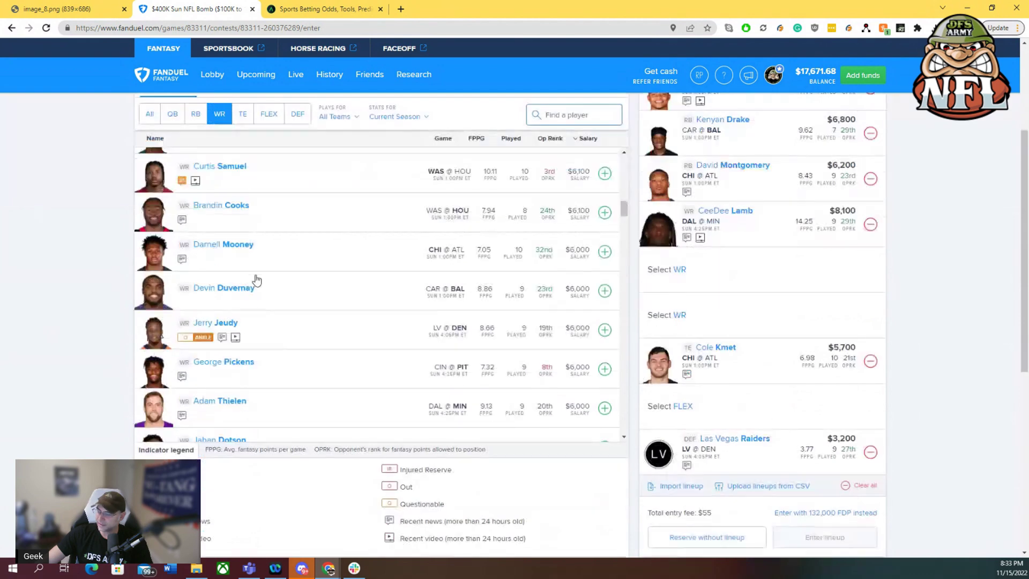
pyautogui.scroll(-3, 346, 276)
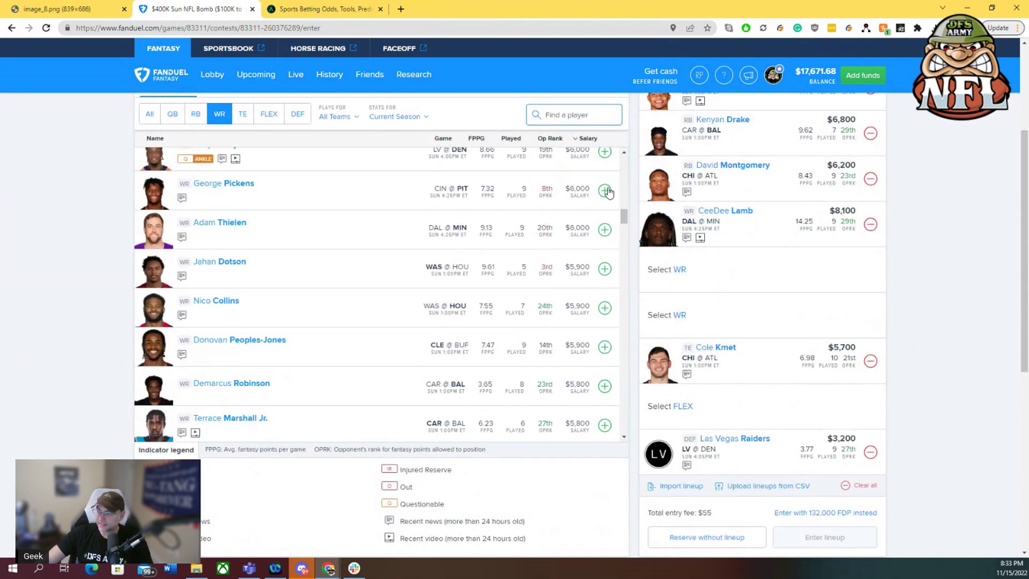
# Review George Pickens' game log, then close his player card.
pyautogui.click(233, 190)
pyautogui.click(270, 192)
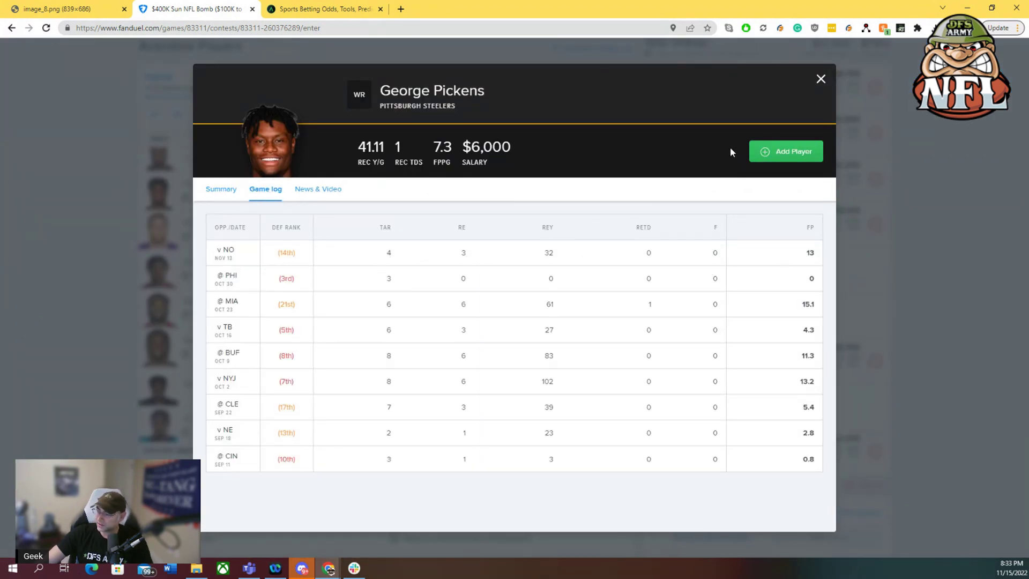
pyautogui.click(820, 80)
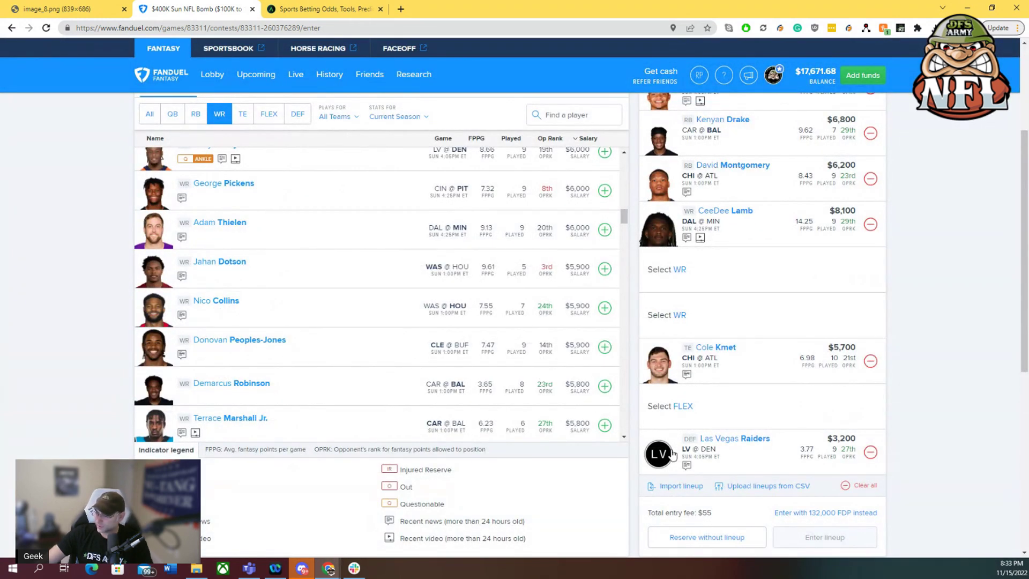
# Add Drake London as a wide receiver at $5,700, leaving $15,600 salary.
pyautogui.scroll(-3, 375, 295)
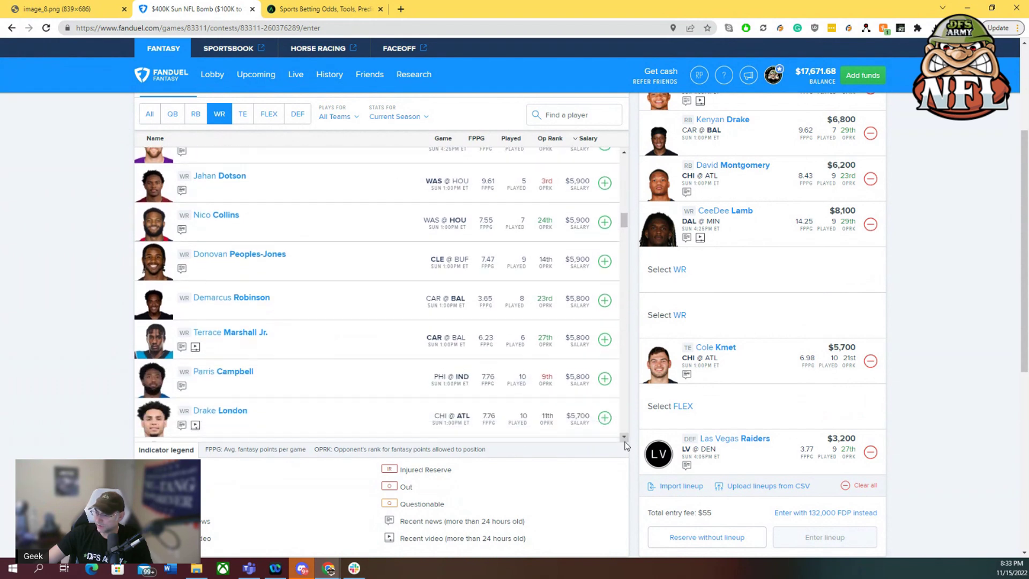
pyautogui.scroll(-4, 625, 438)
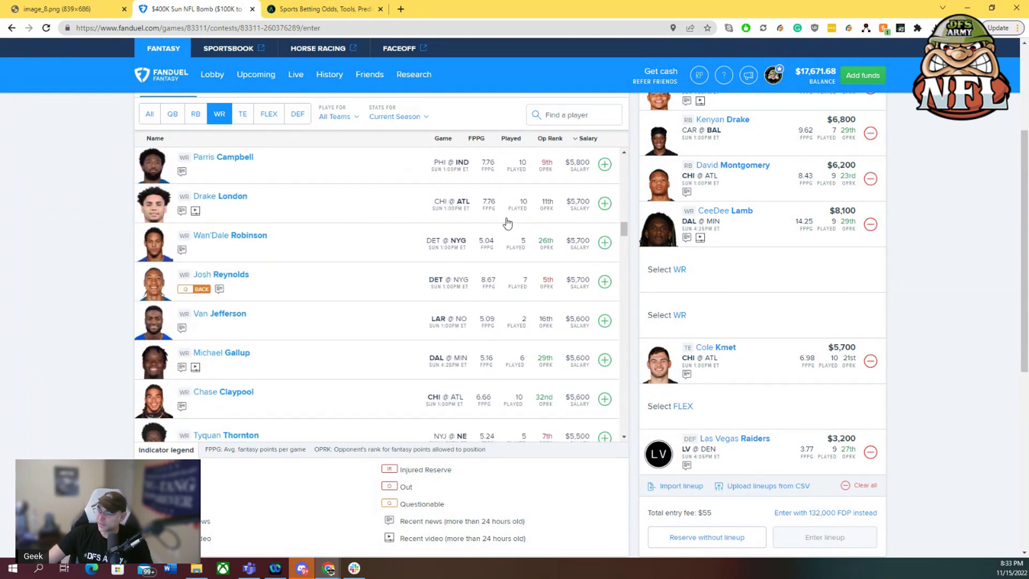
pyautogui.click(605, 204)
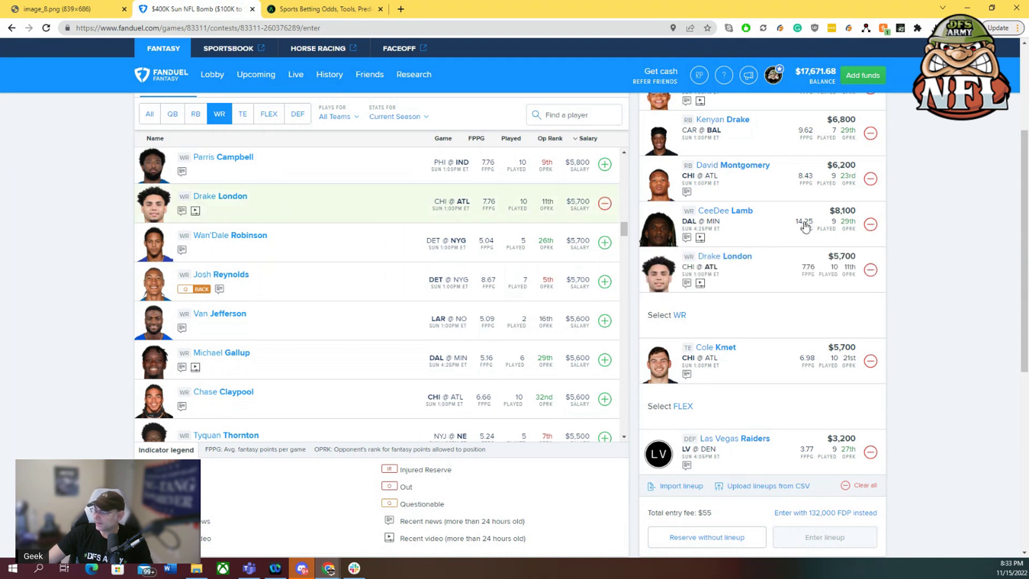
pyautogui.scroll(3, 836, 375)
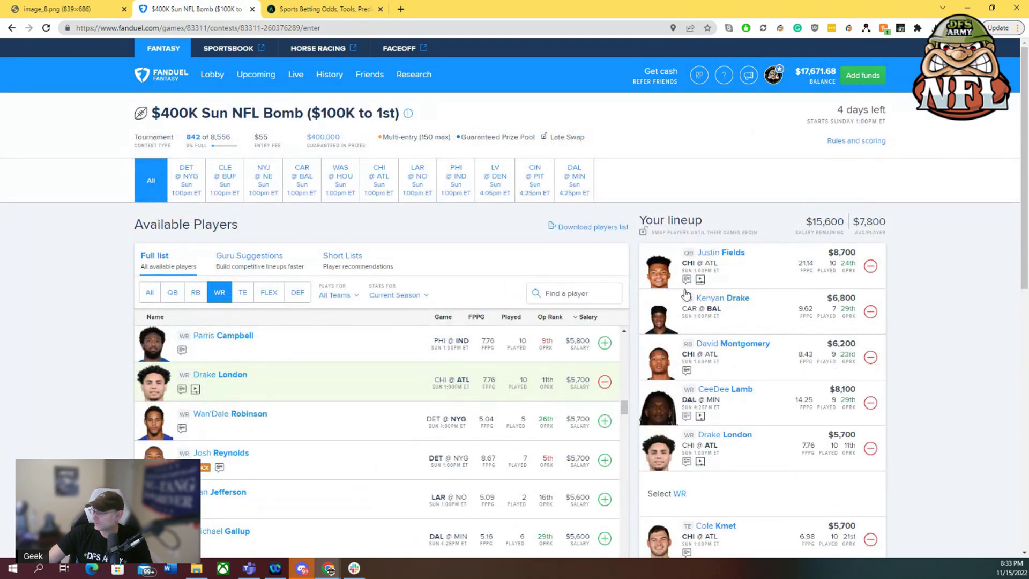
pyautogui.scroll(-3, 751, 259)
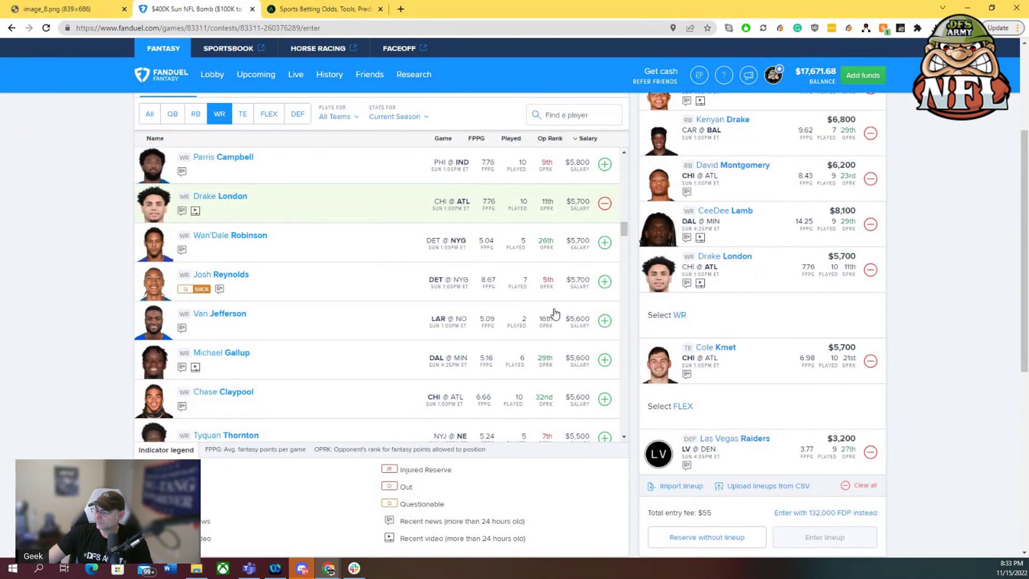
# Open Drake London's player card and view his season game log (12.3 at CAR, 20.6 at LAR).
pyautogui.click(725, 257)
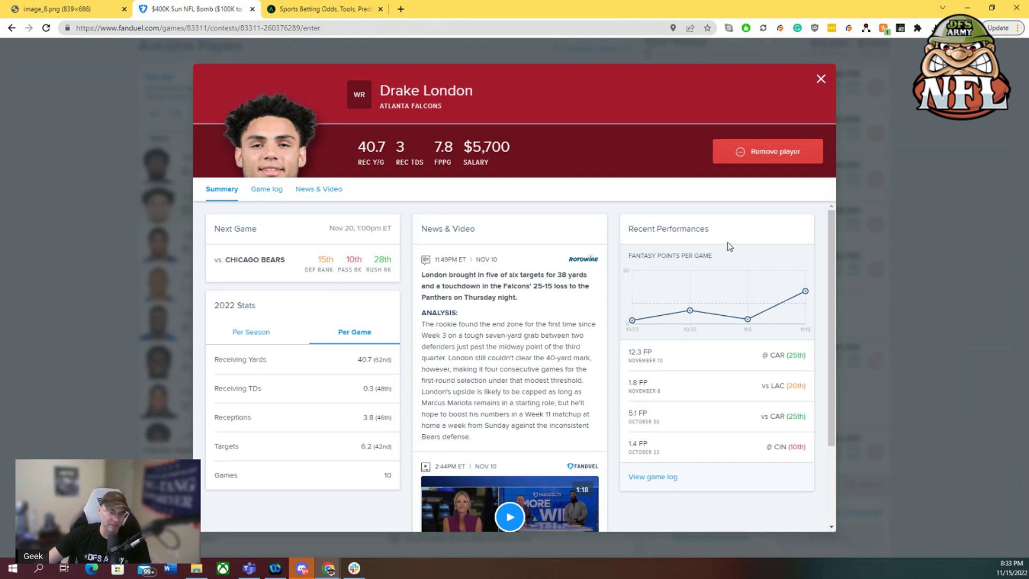
pyautogui.click(265, 190)
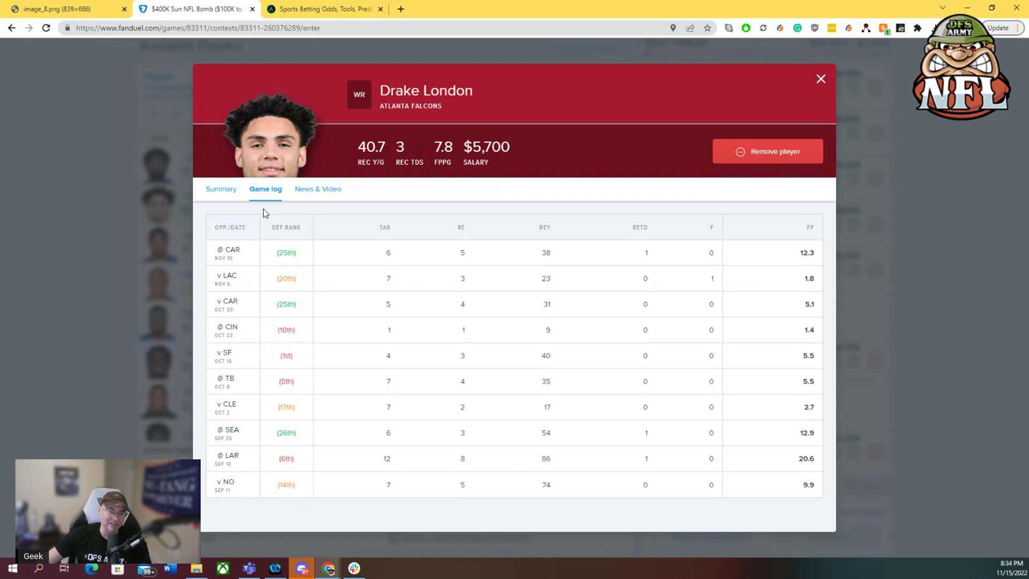
# Close Drake London's card and browse the wide receiver list for the last WR slot.
pyautogui.click(821, 78)
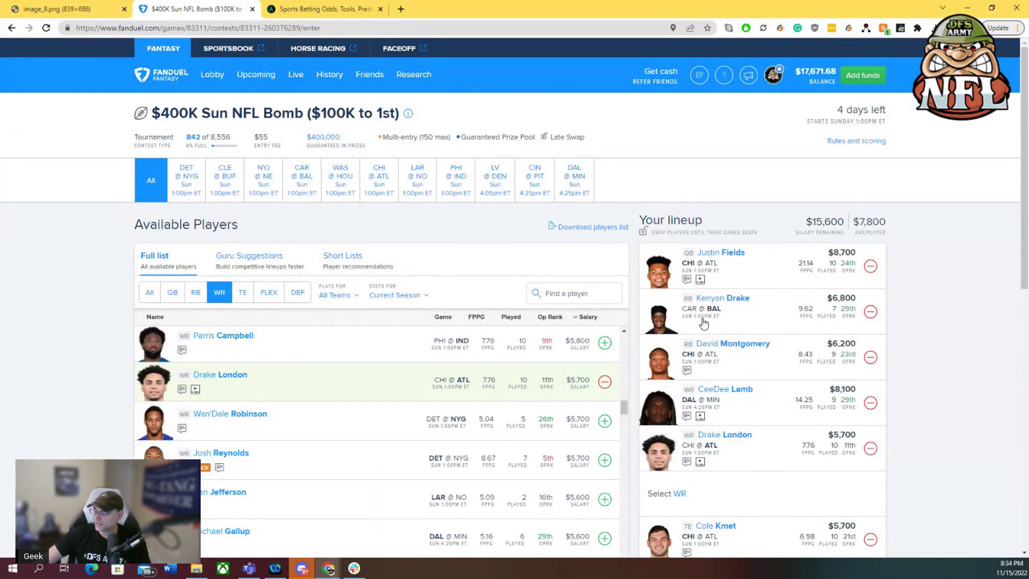
pyautogui.scroll(-3, 749, 356)
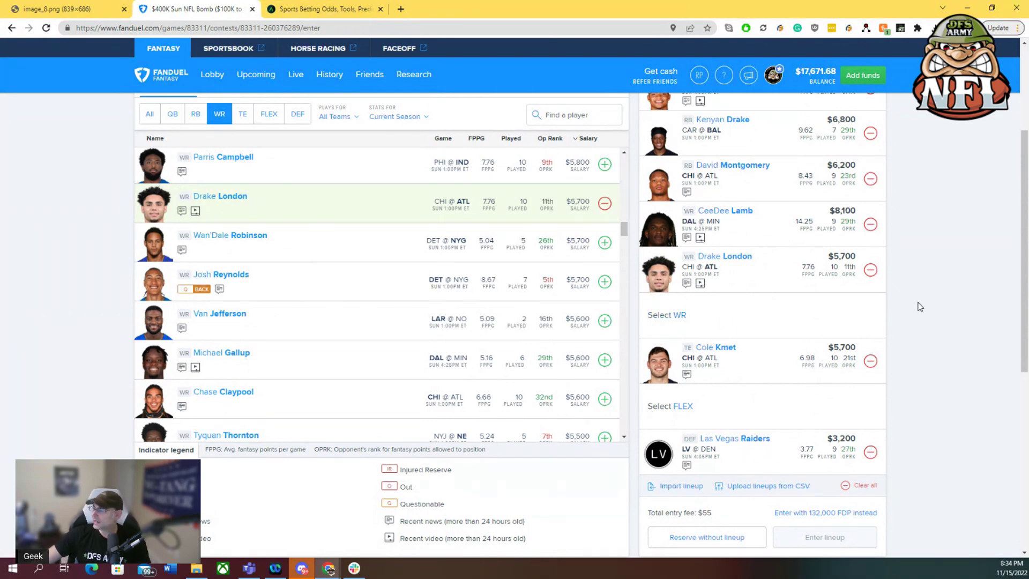
pyautogui.scroll(4, 922, 308)
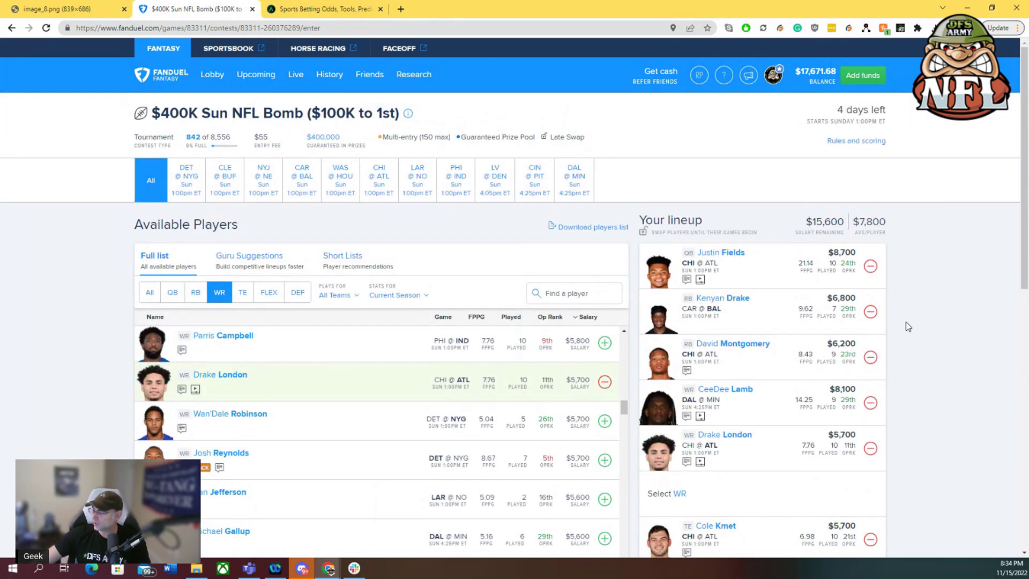
pyautogui.scroll(-4, 916, 344)
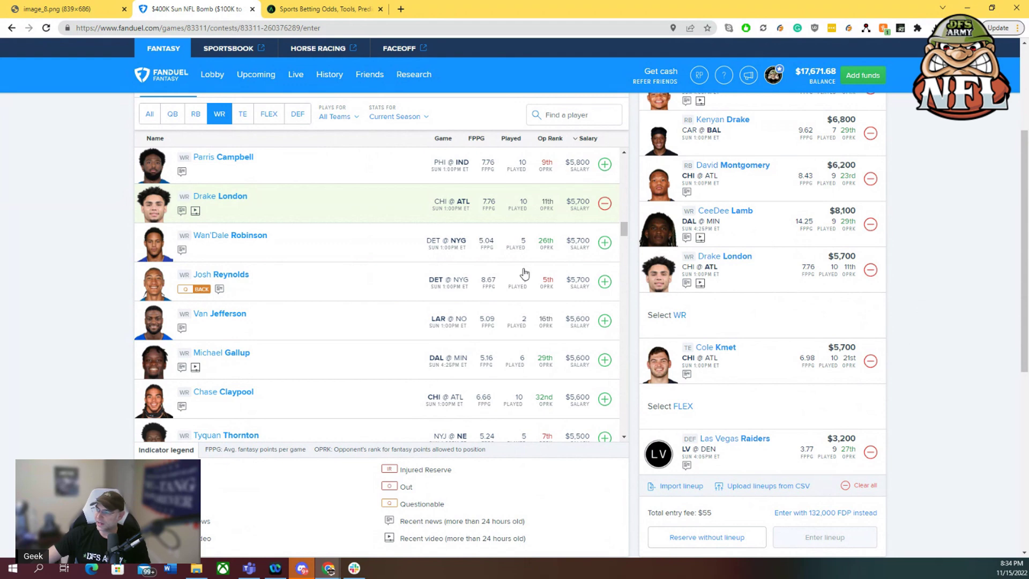
pyautogui.scroll(-3, 498, 290)
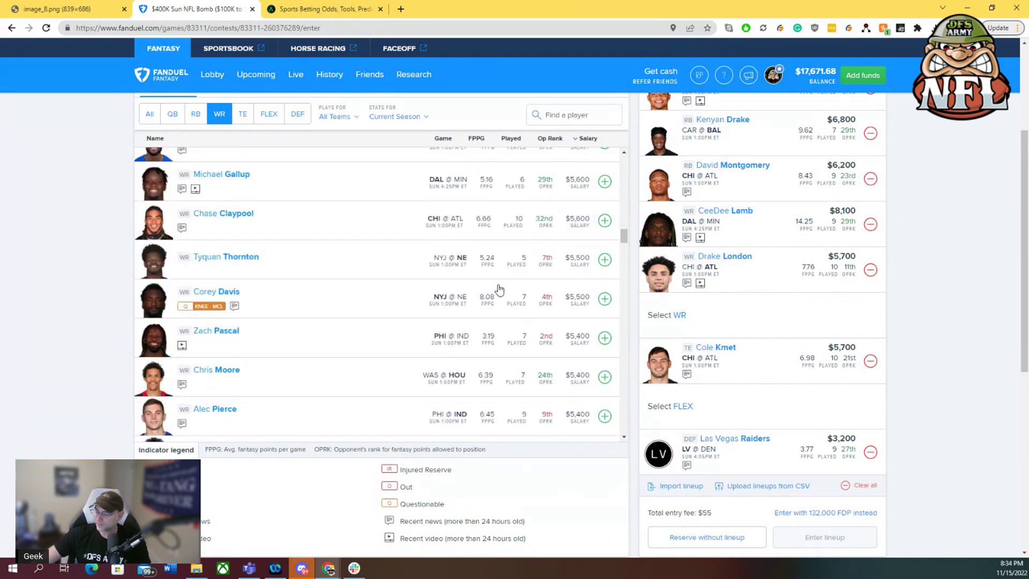
pyautogui.scroll(-3, 498, 289)
pyautogui.scroll(-3, 474, 276)
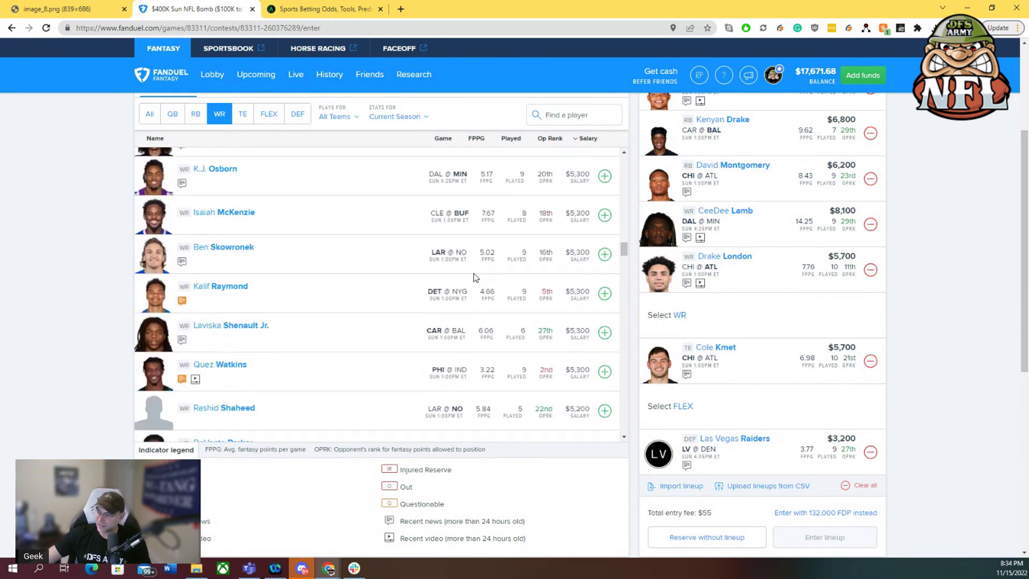
pyautogui.scroll(-3, 475, 277)
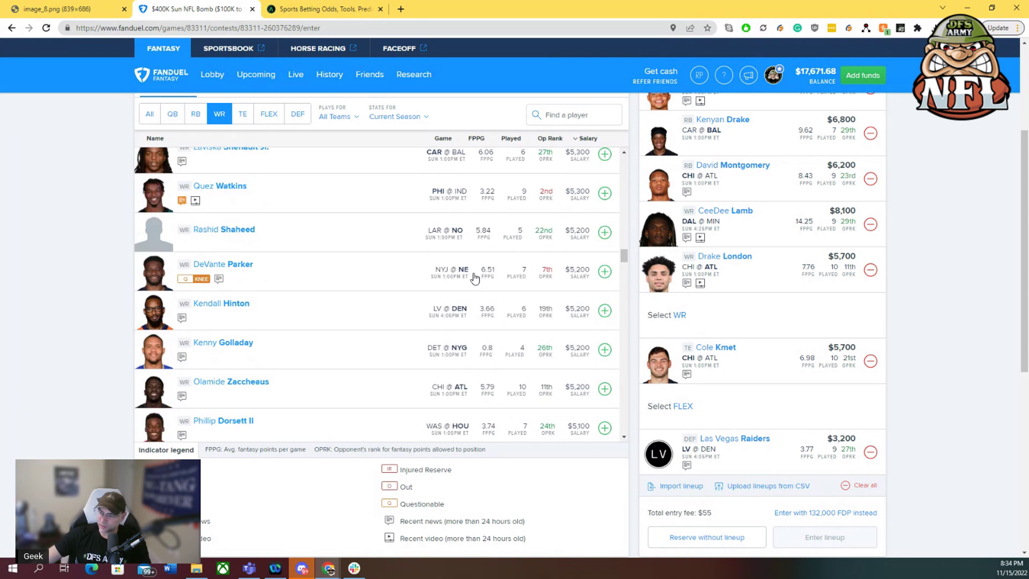
pyautogui.scroll(-9, 475, 277)
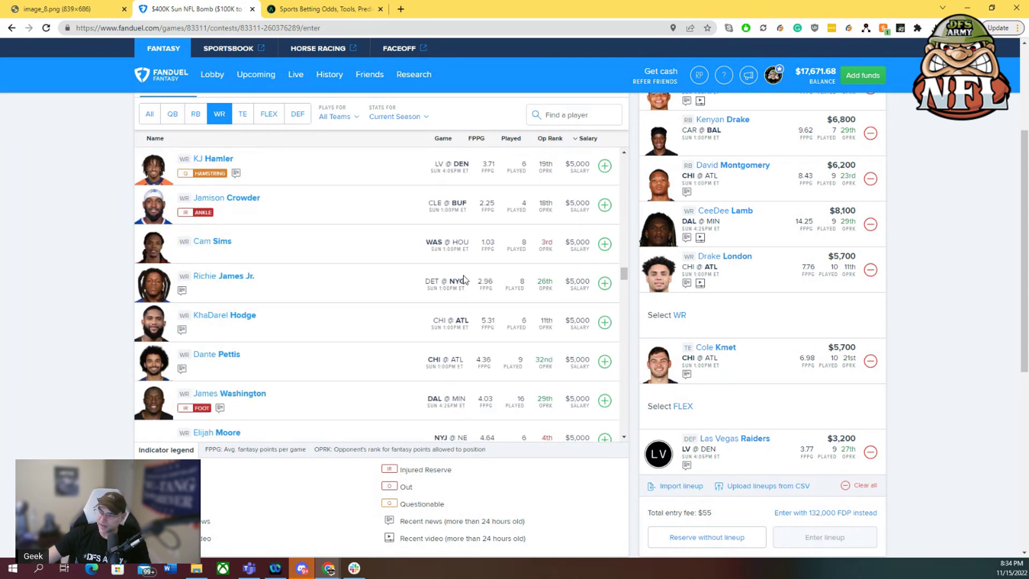
pyautogui.scroll(-3, 464, 280)
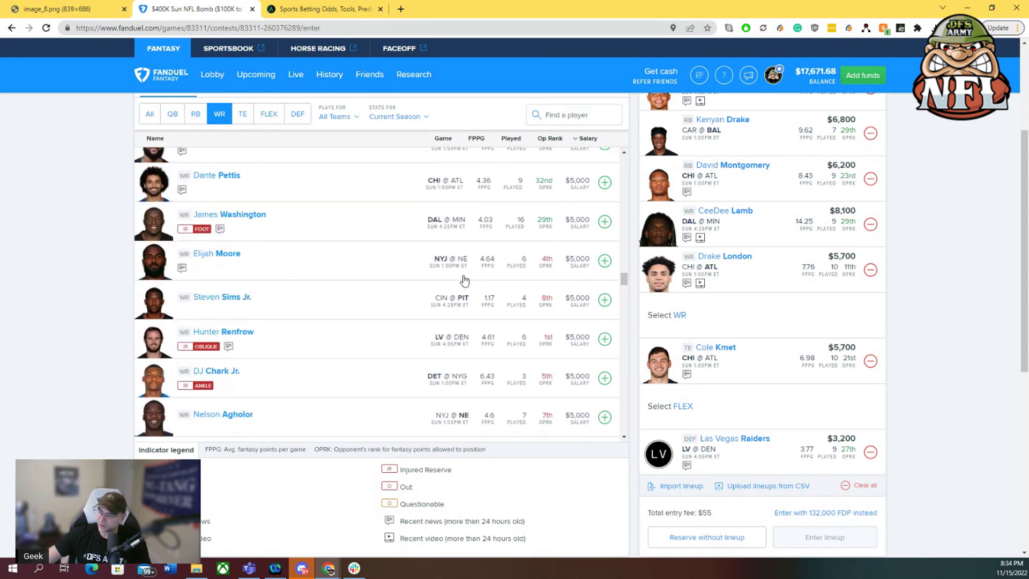
pyautogui.scroll(12, 465, 280)
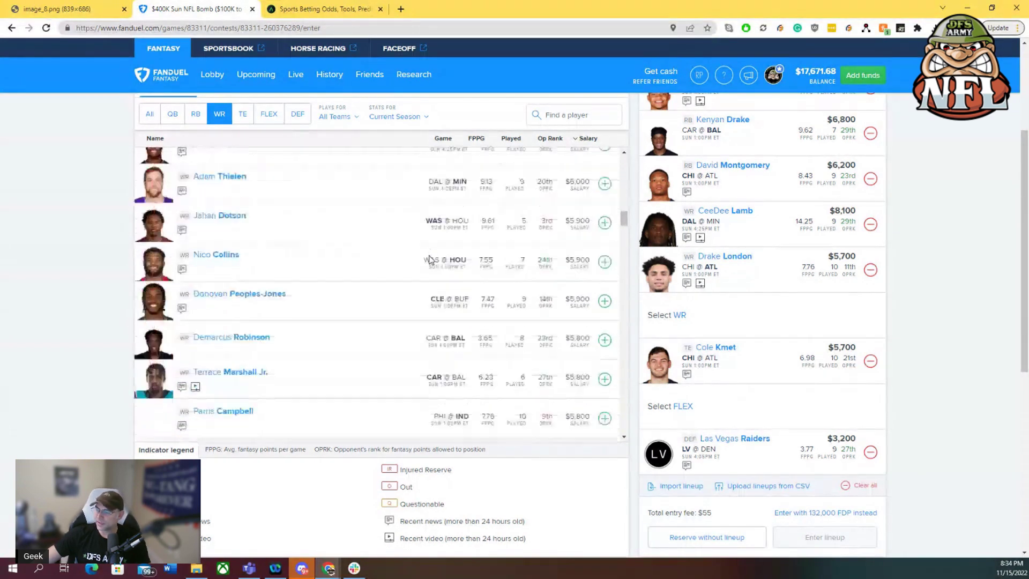
pyautogui.scroll(-5, 428, 259)
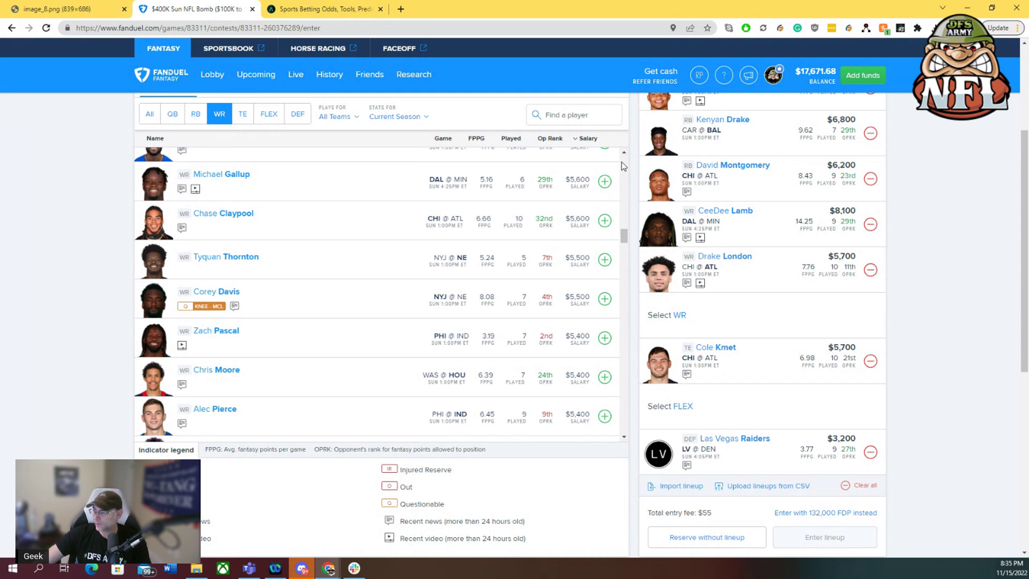
pyautogui.scroll(3, 627, 152)
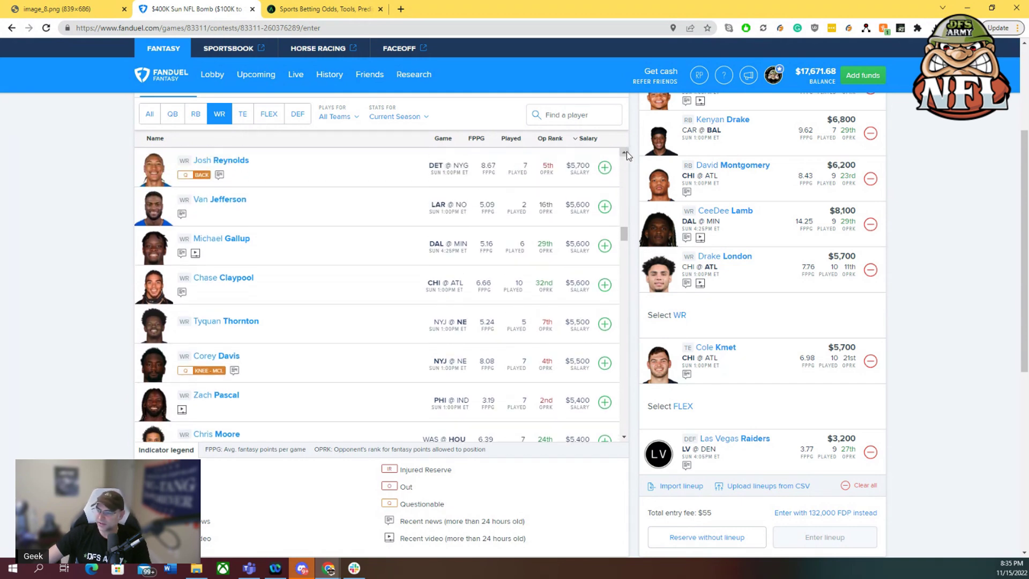
pyautogui.click(626, 151)
pyautogui.scroll(3, 920, 223)
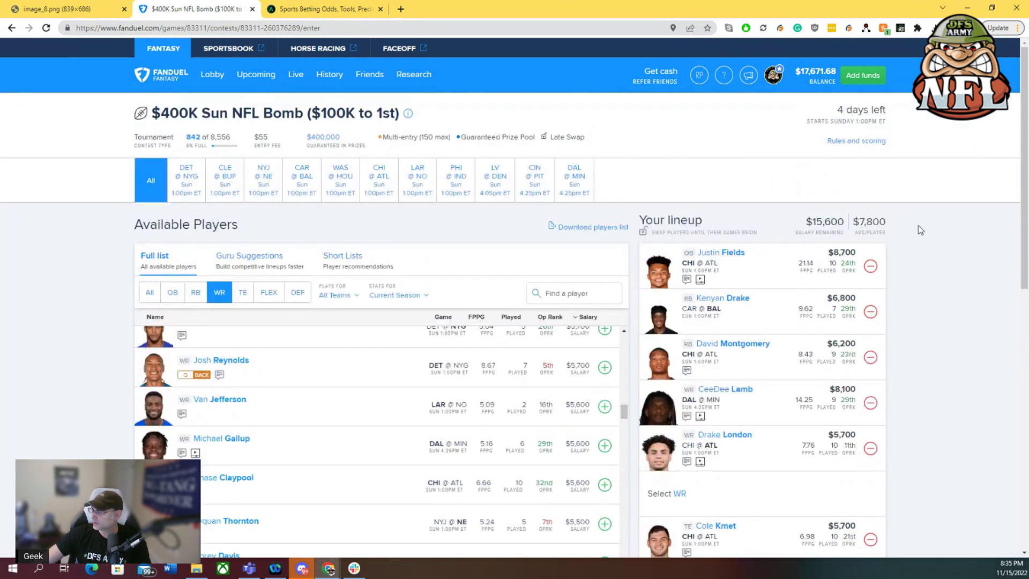
pyautogui.scroll(-3, 275, 257)
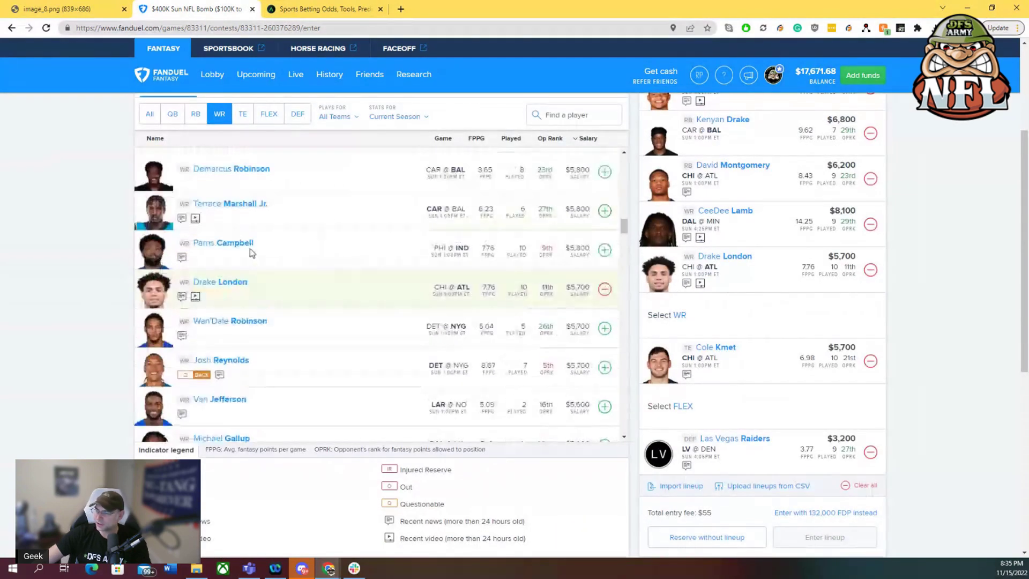
pyautogui.scroll(3, 248, 253)
# Filter the player pool to running backs only, led by Saquon Barkley at $9,700.
pyautogui.click(270, 114)
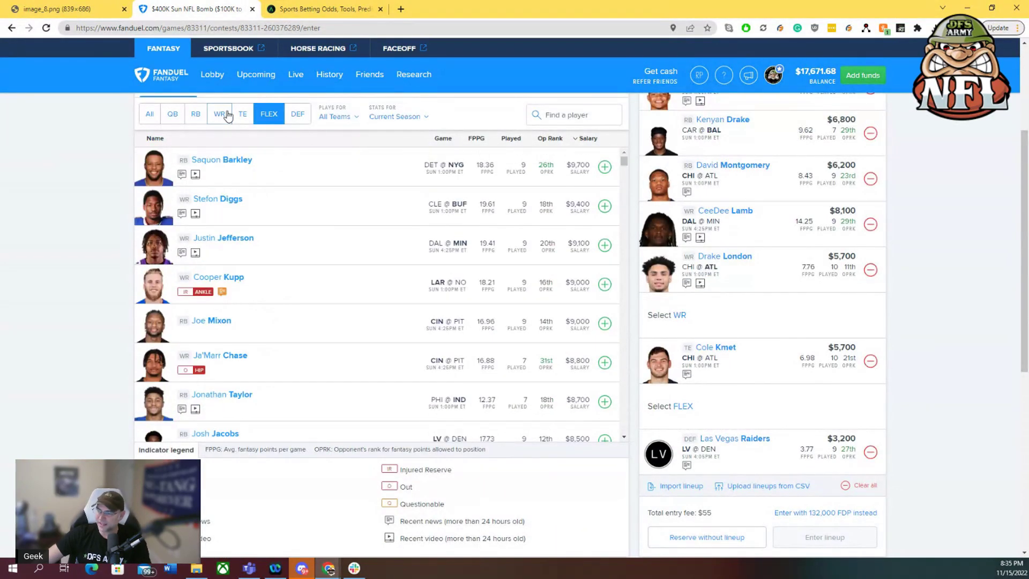
pyautogui.click(196, 114)
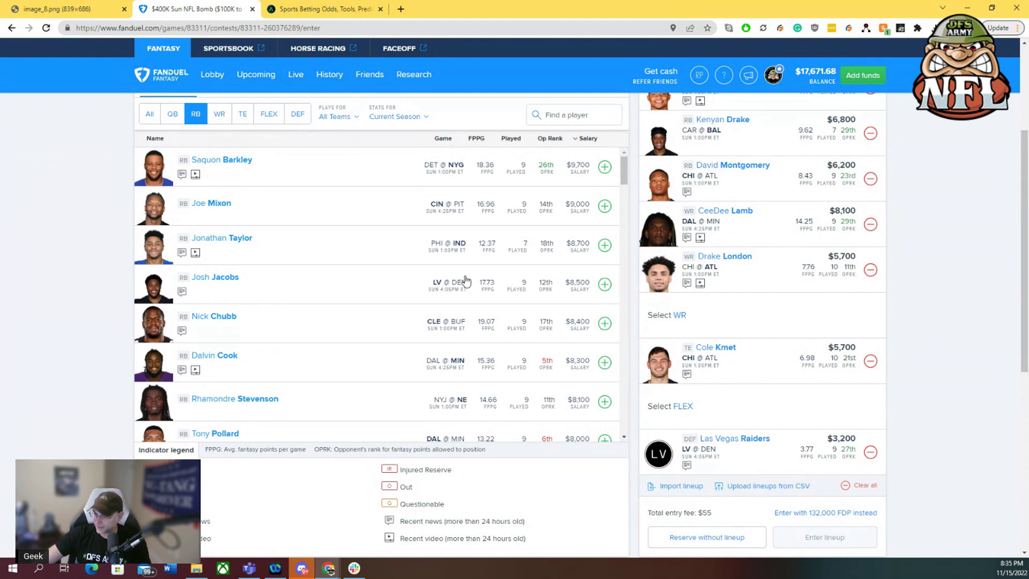
pyautogui.scroll(-3, 466, 281)
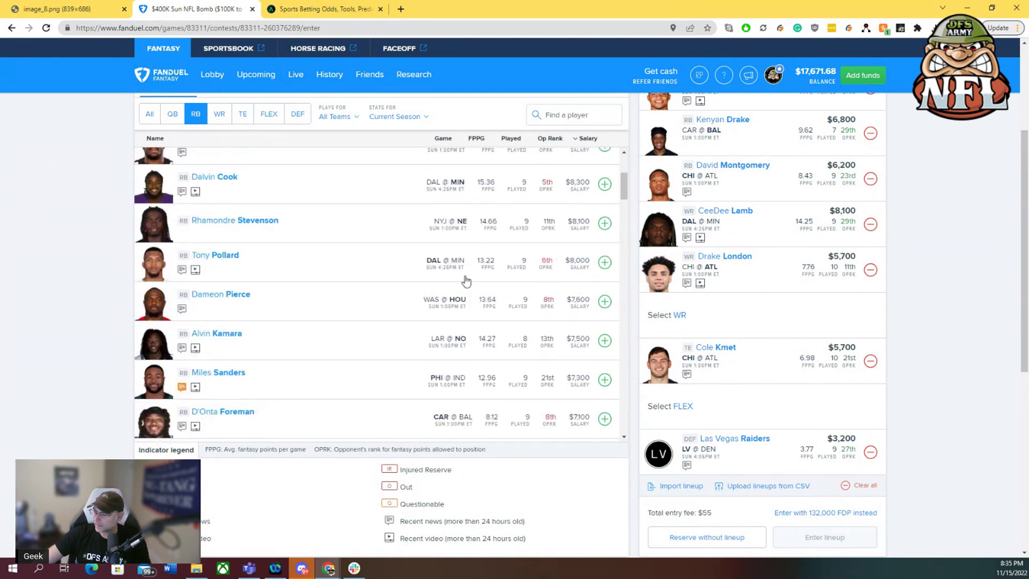
pyautogui.scroll(-3, 465, 281)
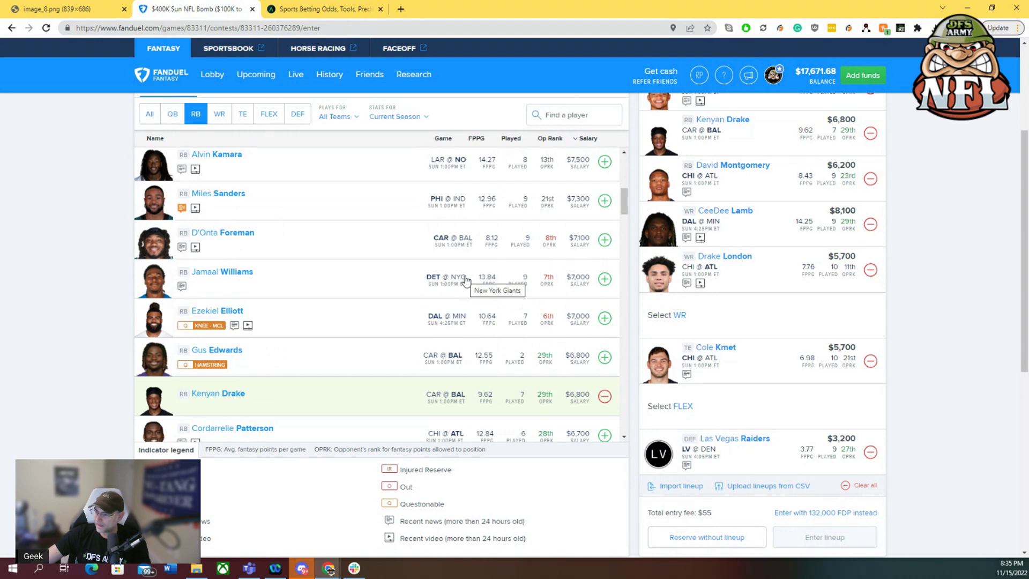
pyautogui.scroll(3, 466, 281)
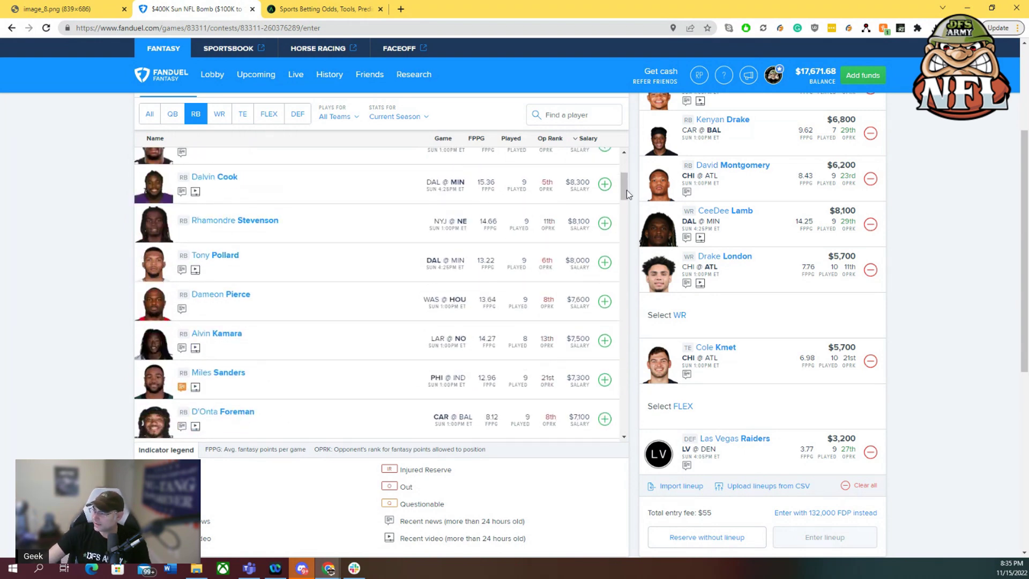
pyautogui.moveTo(626, 190); pyautogui.dragTo(630, 173)
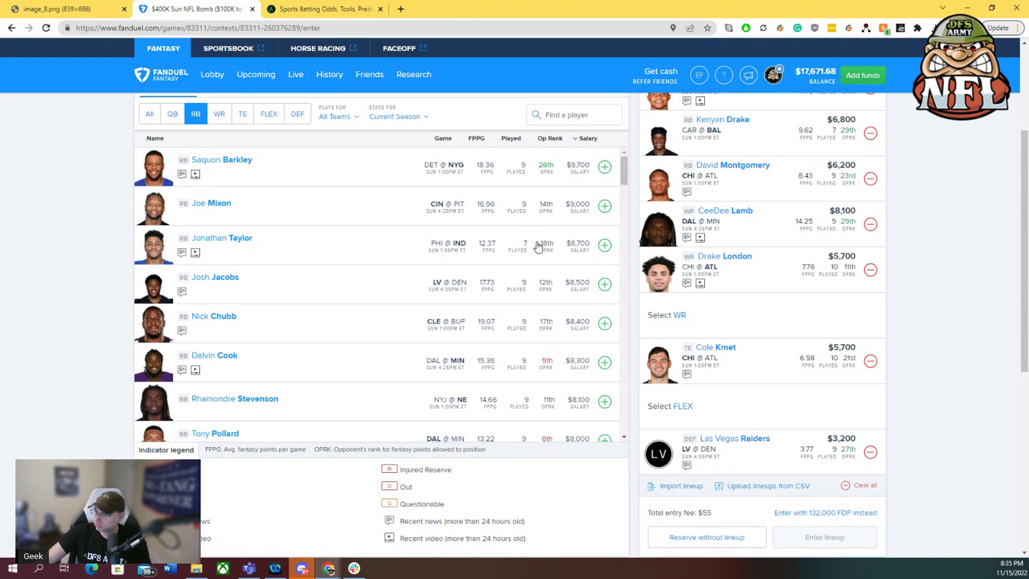
# Try Saquon Barkley in the FLEX slot.
pyautogui.click(604, 167)
pyautogui.scroll(1, 966, 297)
pyautogui.scroll(3, 958, 294)
pyautogui.scroll(-6, 915, 299)
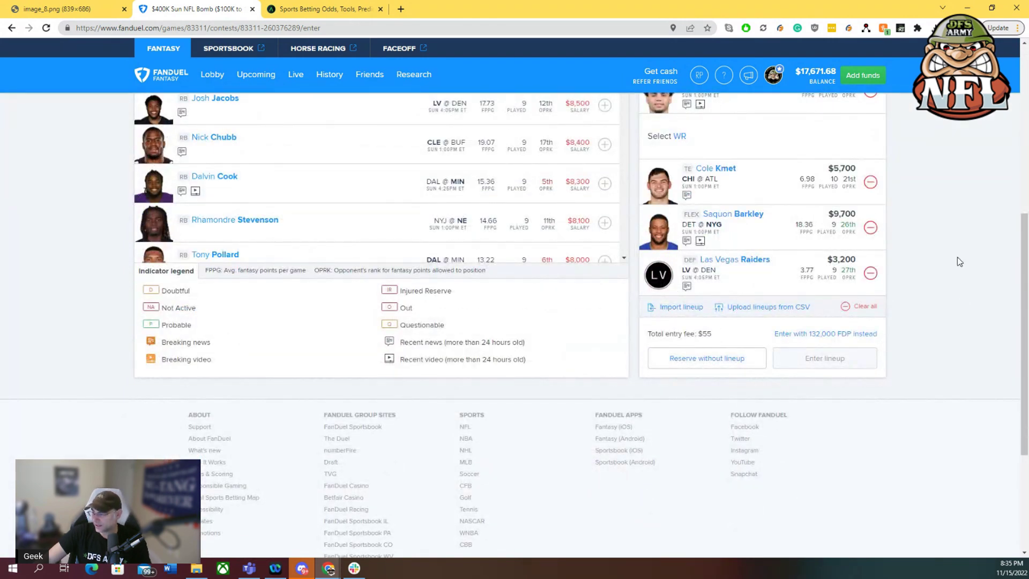
pyautogui.scroll(3, 938, 267)
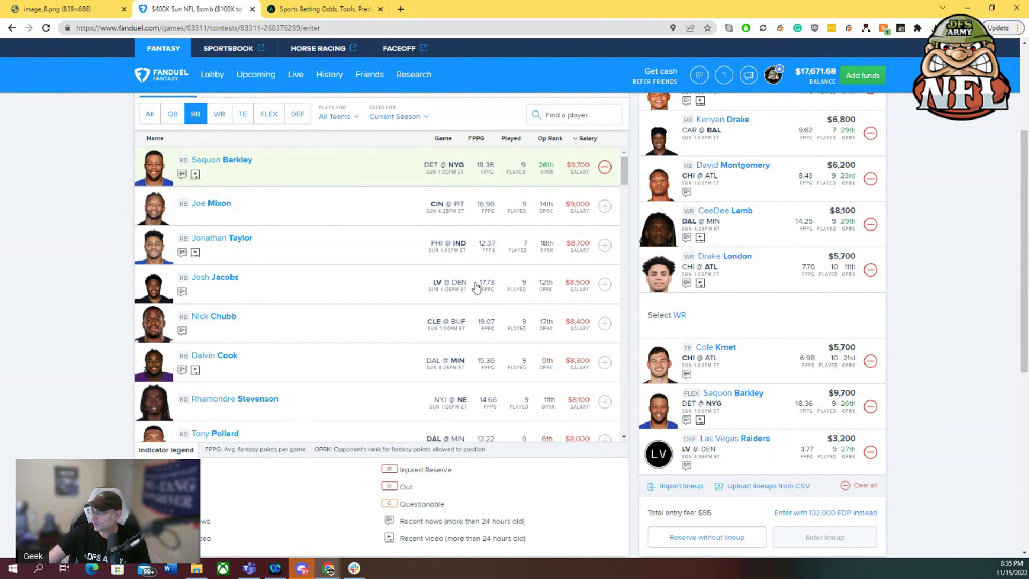
pyautogui.scroll(-15, 462, 268)
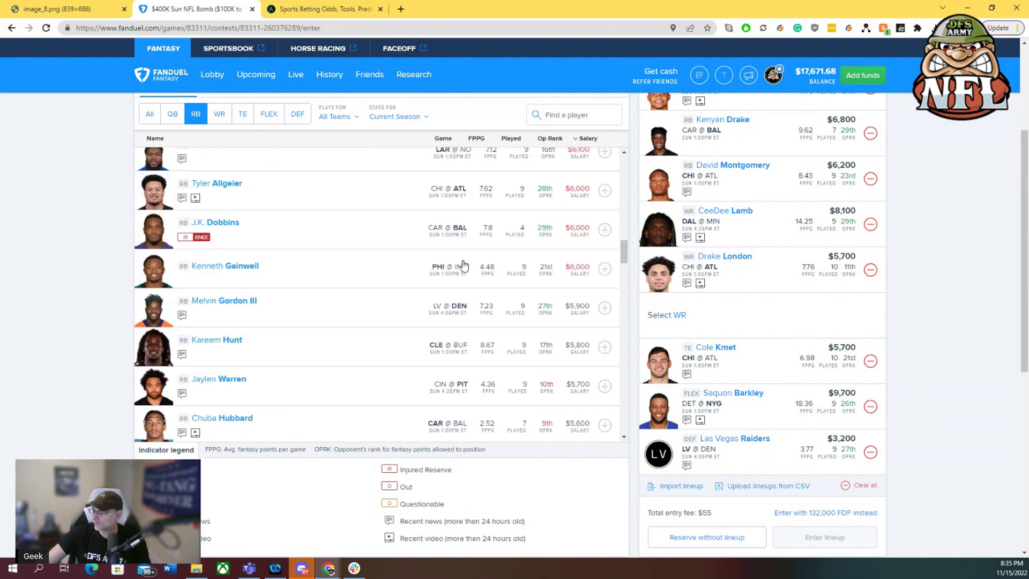
# Swap Barkley out for Tony Pollard at FLEX for $8,000.
pyautogui.click(870, 407)
pyautogui.scroll(3, 225, 203)
pyautogui.scroll(5, 231, 156)
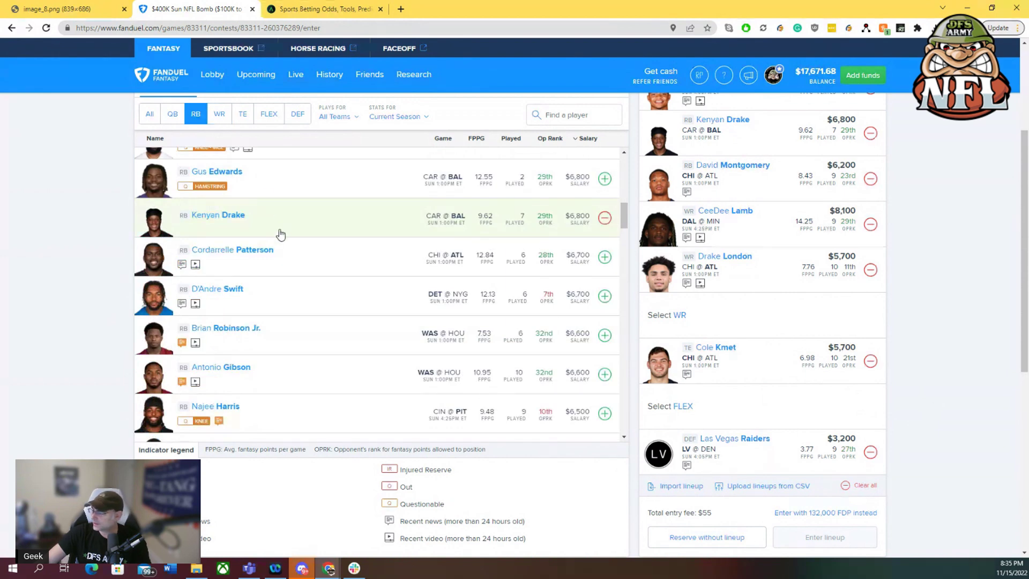
pyautogui.scroll(4, 450, 266)
pyautogui.scroll(3, 556, 236)
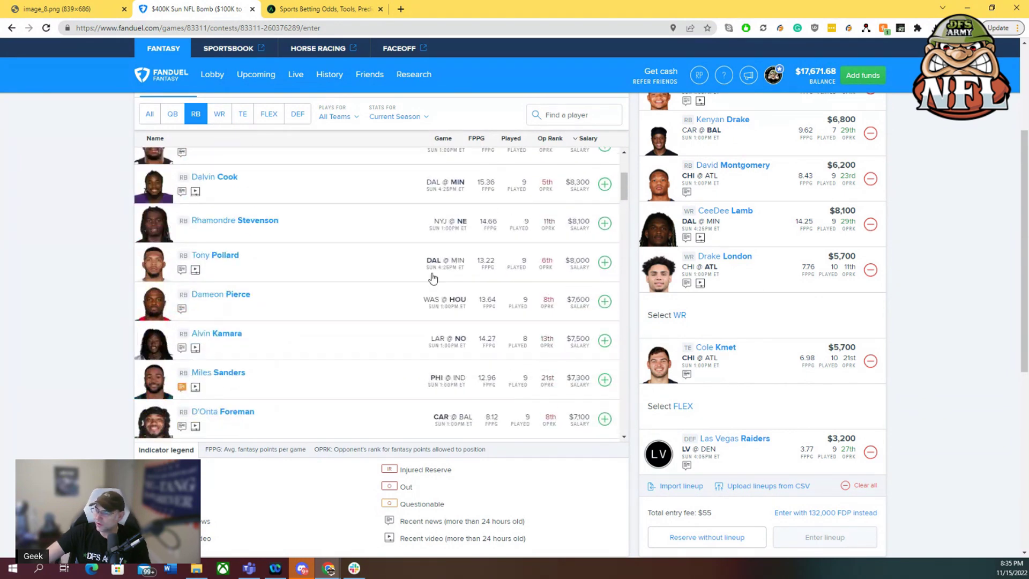
pyautogui.click(605, 262)
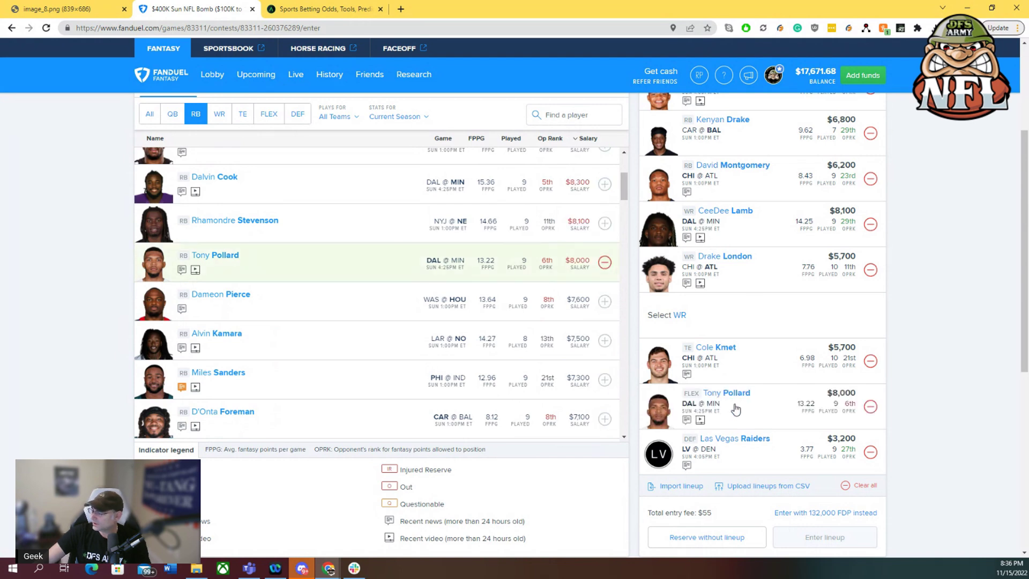
pyautogui.scroll(3, 1000, 279)
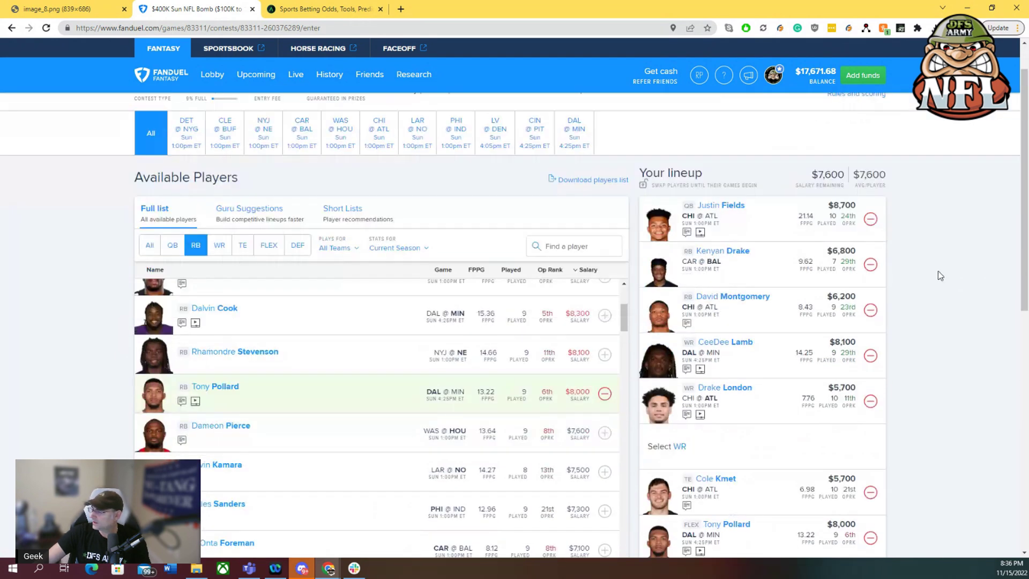
pyautogui.scroll(-4, 939, 271)
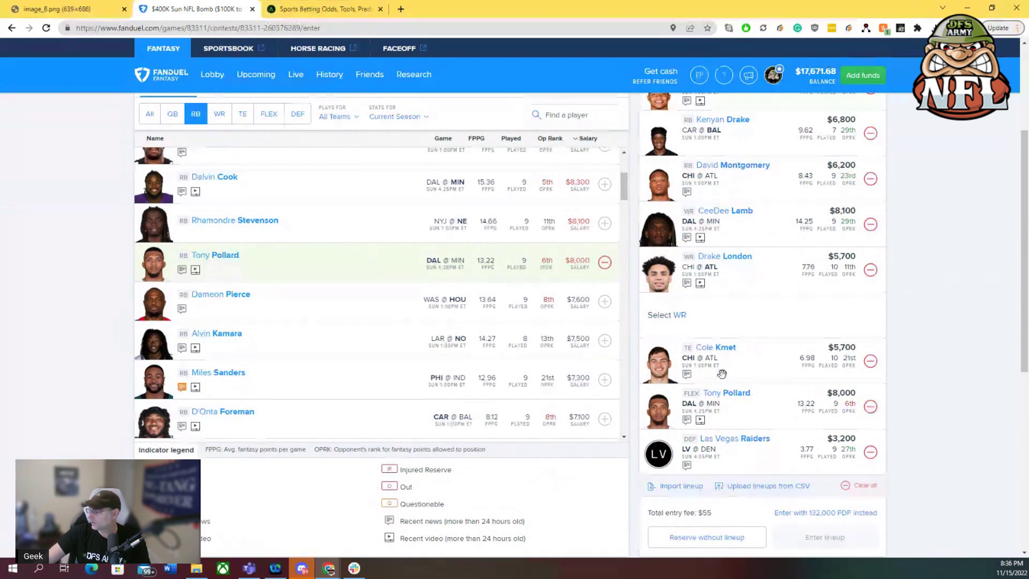
pyautogui.scroll(3, 308, 235)
# Drop Tony Pollard and add Justin Jefferson ($9,100) as the last wide receiver.
pyautogui.click(219, 113)
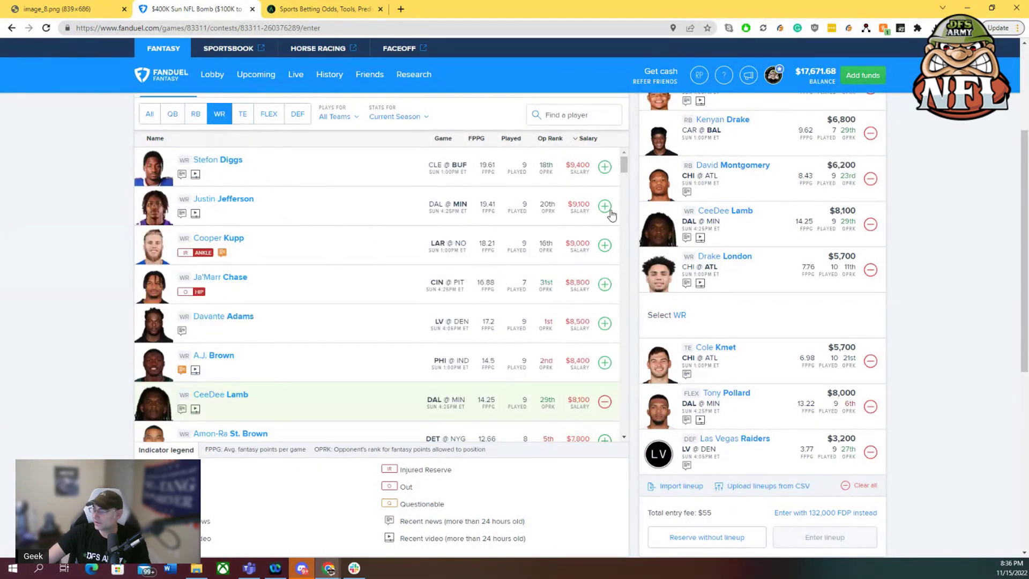
pyautogui.click(870, 407)
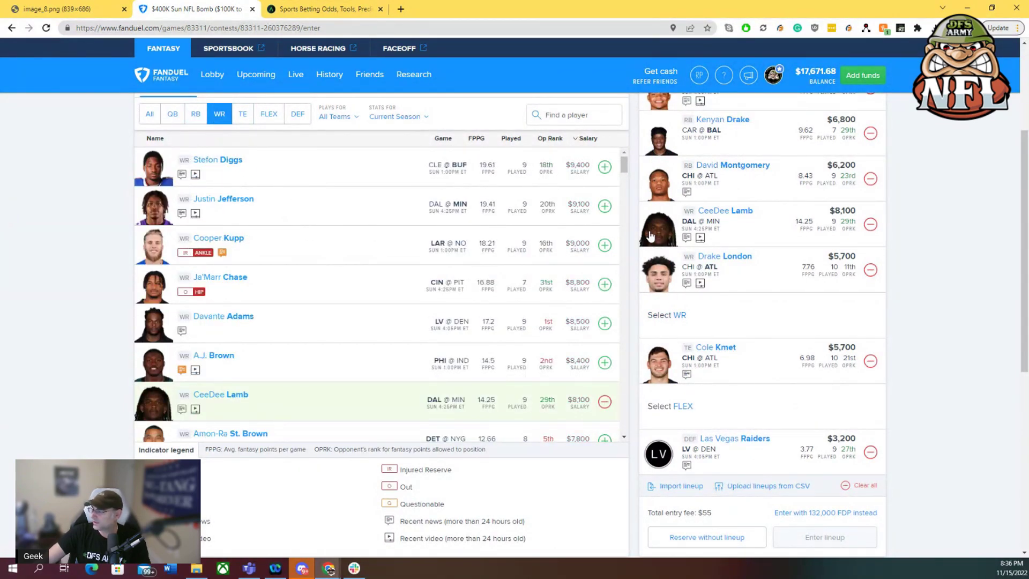
pyautogui.click(605, 207)
pyautogui.scroll(3, 933, 306)
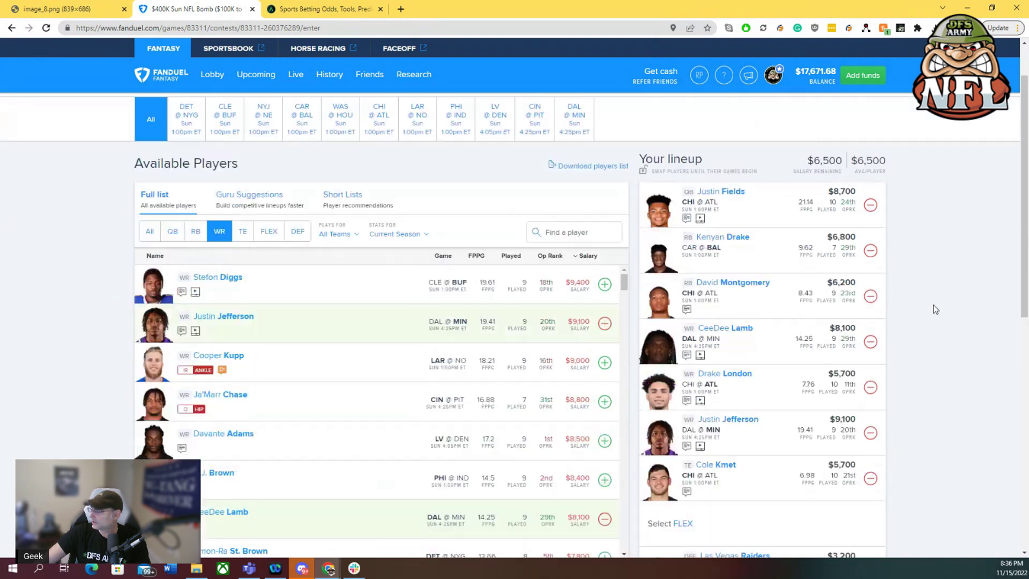
pyautogui.scroll(-3, 878, 245)
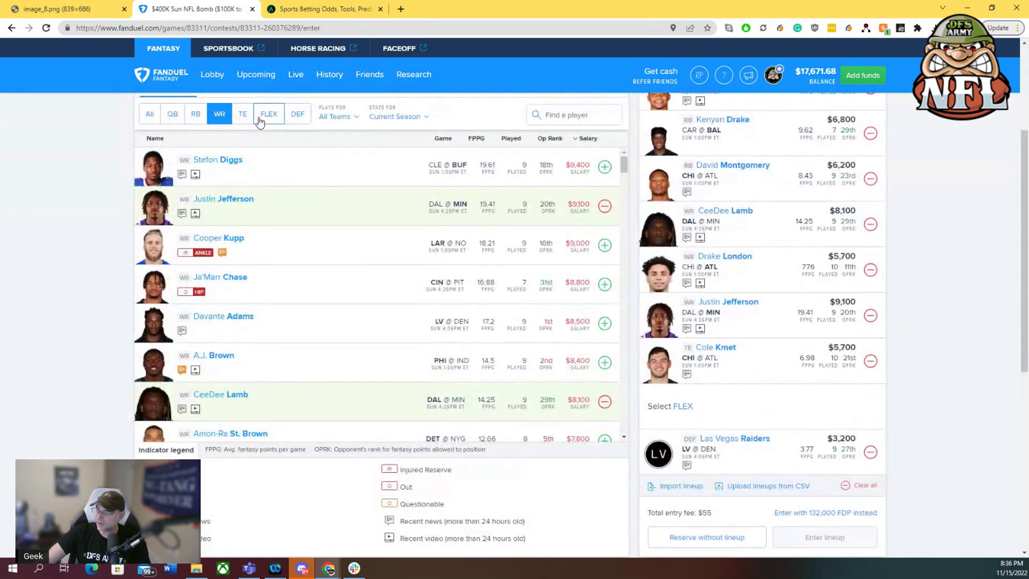
# List FLEX-eligible players and scroll down to find Devin Singletary.
pyautogui.click(268, 114)
pyautogui.scroll(-15, 392, 243)
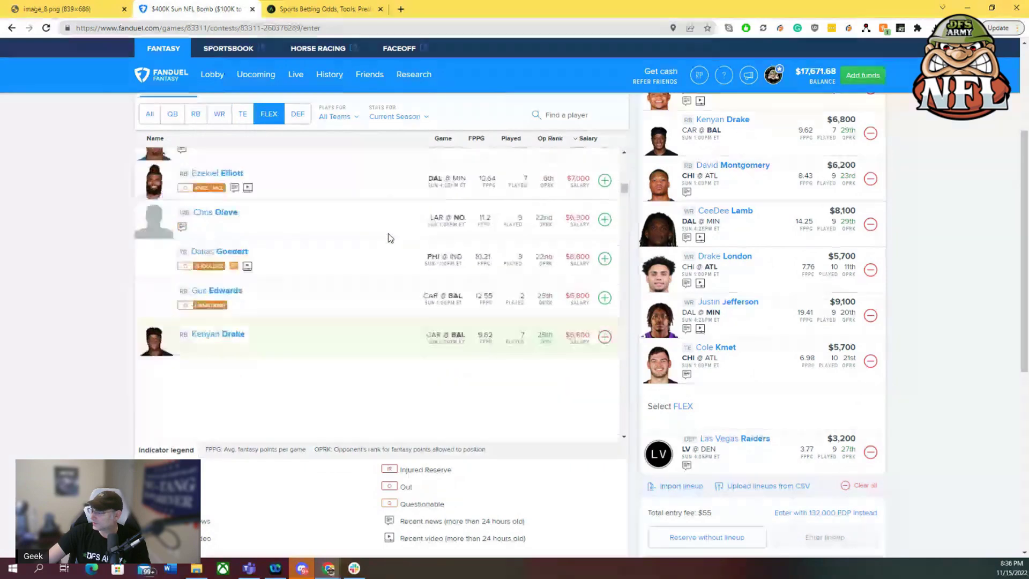
pyautogui.scroll(-10, 387, 232)
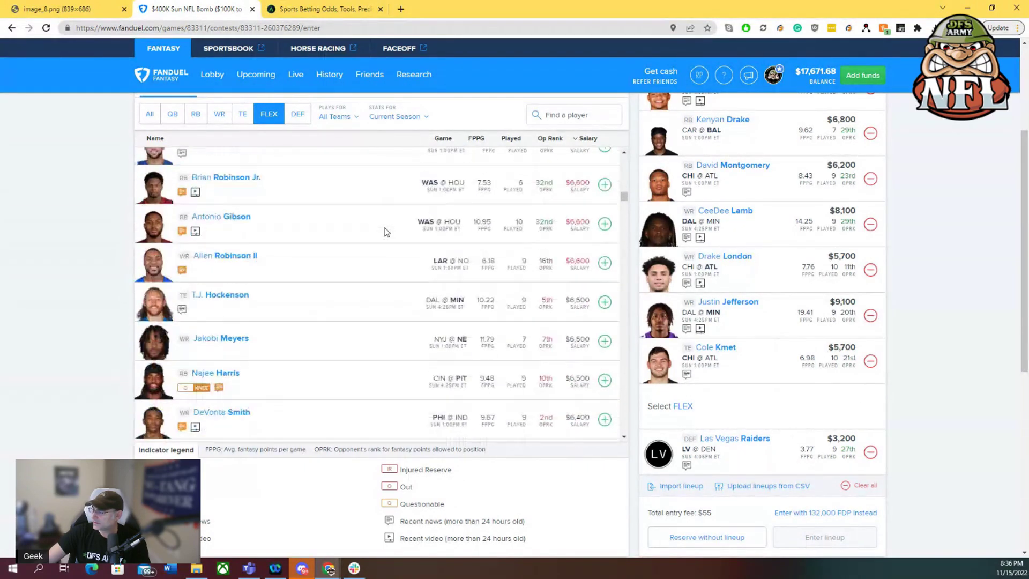
pyautogui.scroll(-3, 79, 230)
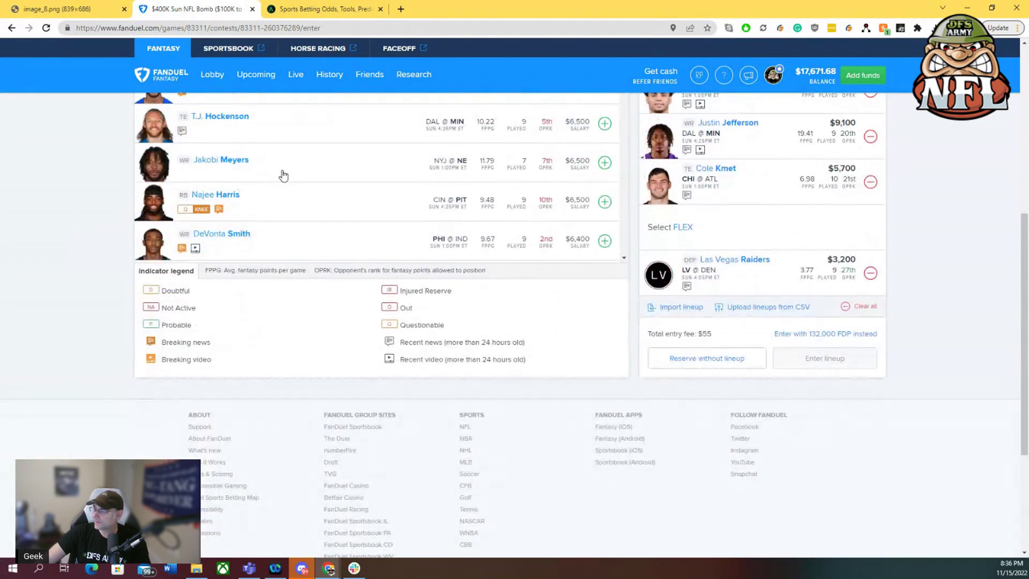
pyautogui.scroll(-2, 623, 257)
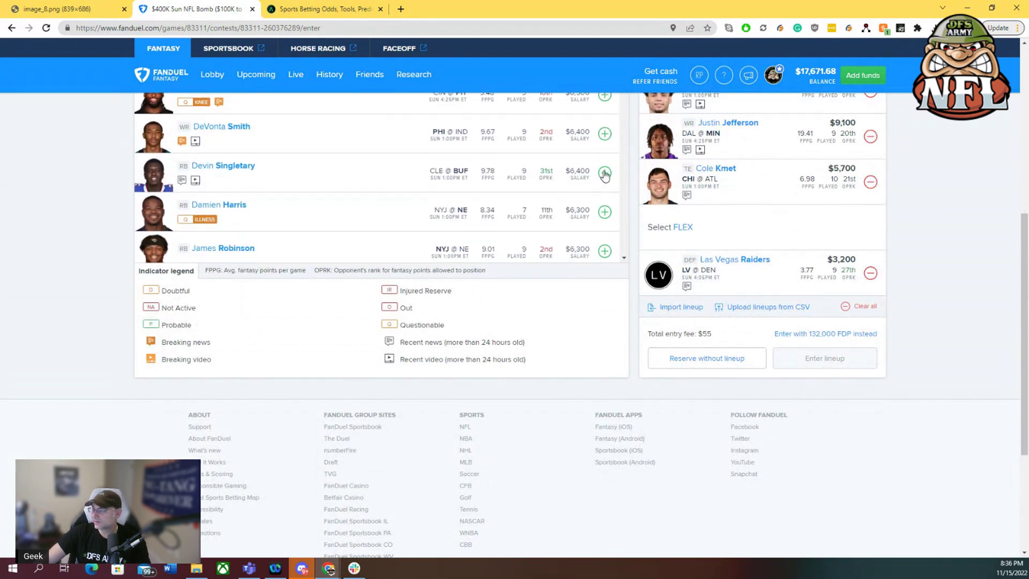
# Add Devin Singletary to the FLEX slot for $6,400.
pyautogui.click(605, 173)
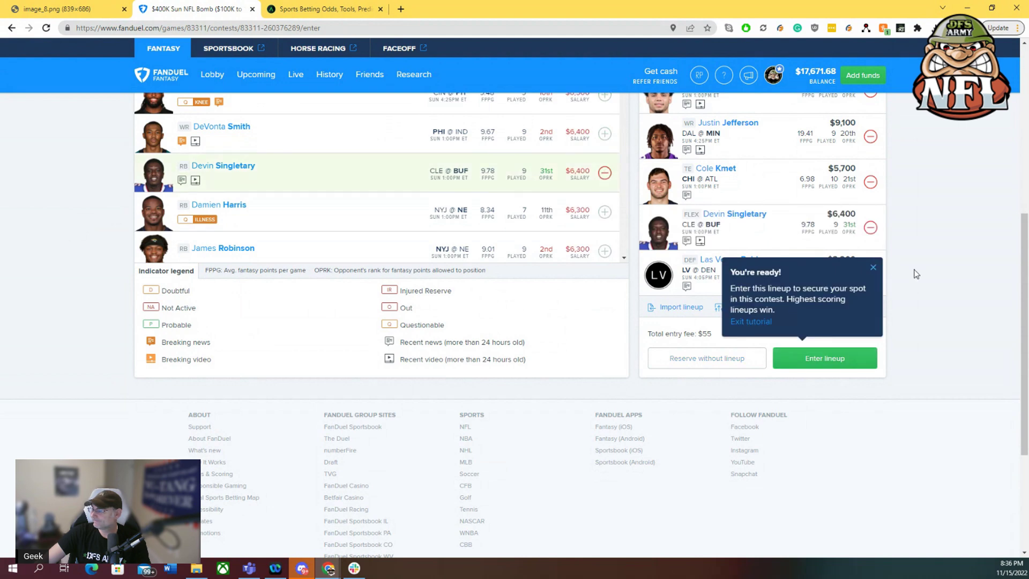
pyautogui.scroll(3, 944, 279)
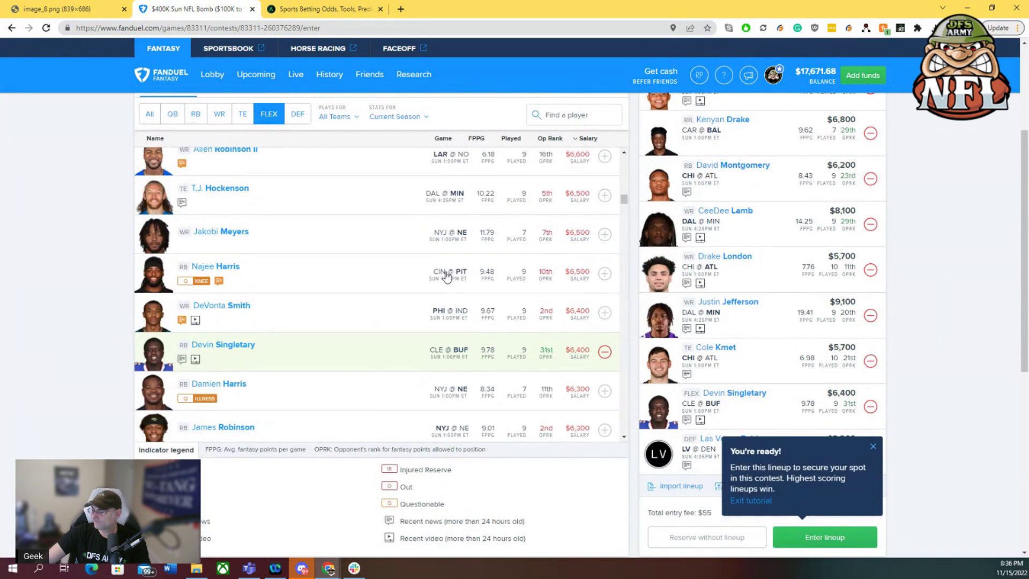
pyautogui.scroll(-3, 448, 275)
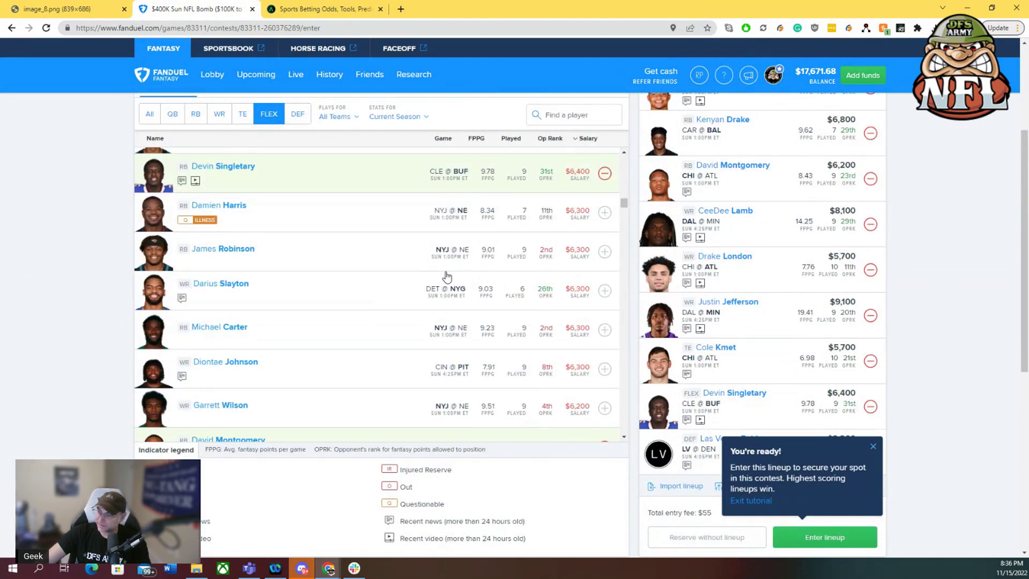
pyautogui.scroll(-3, 448, 277)
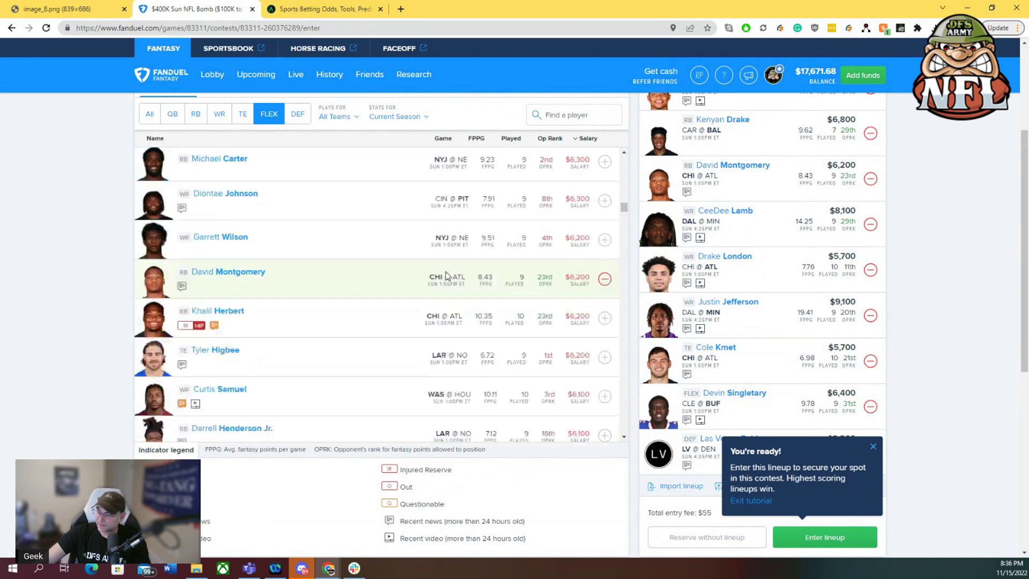
# Dismiss the "You're ready!" tip and check all nine filled lineup slots.
pyautogui.click(873, 448)
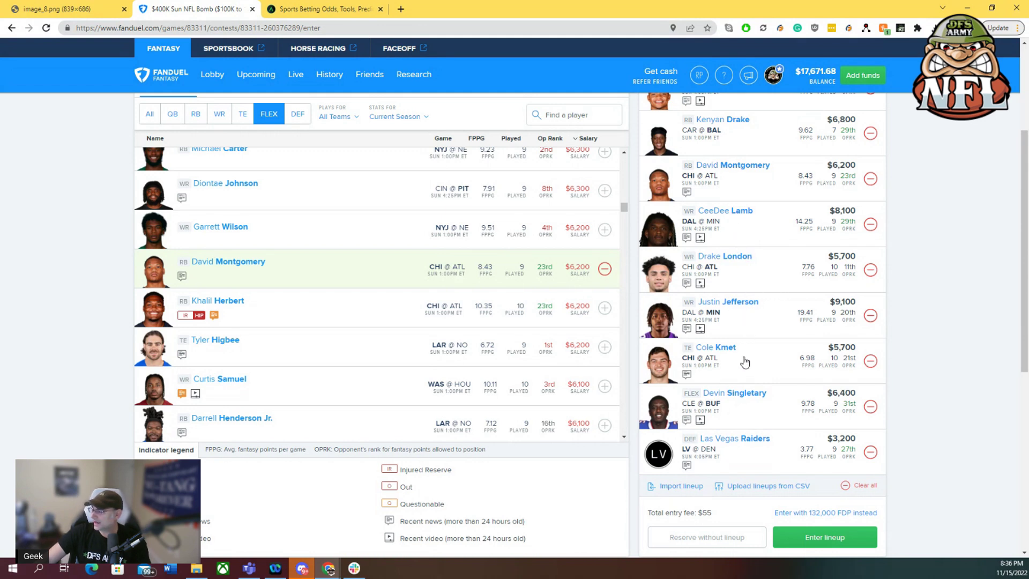
pyautogui.scroll(3, 750, 239)
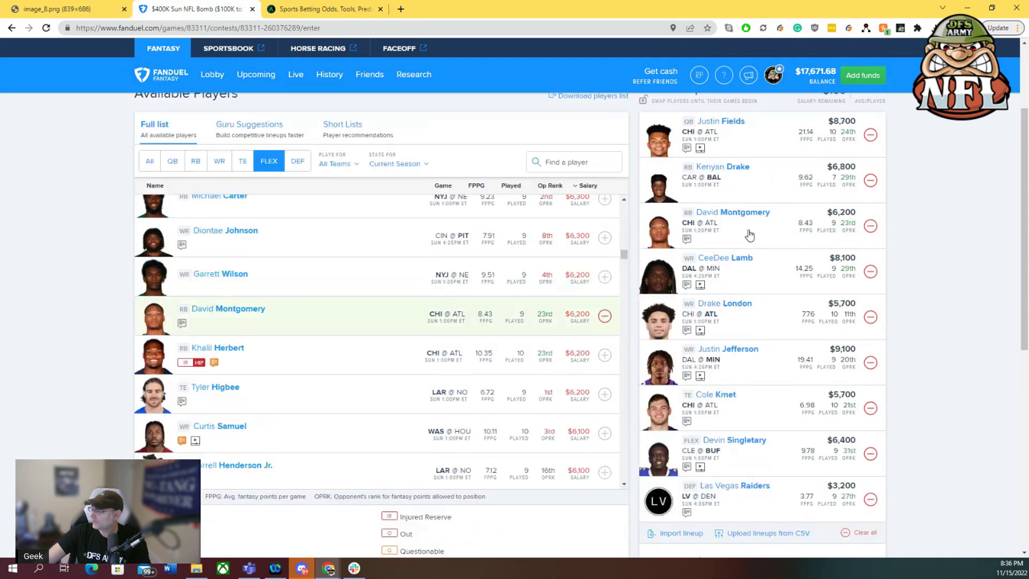
pyautogui.scroll(-4, 750, 290)
pyautogui.scroll(4, 759, 321)
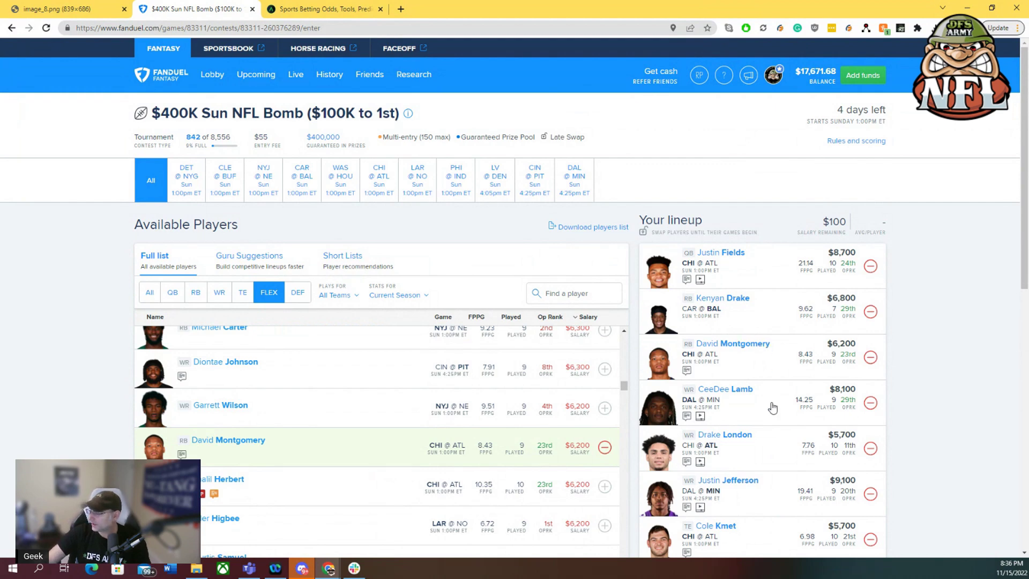
pyautogui.scroll(-3, 753, 434)
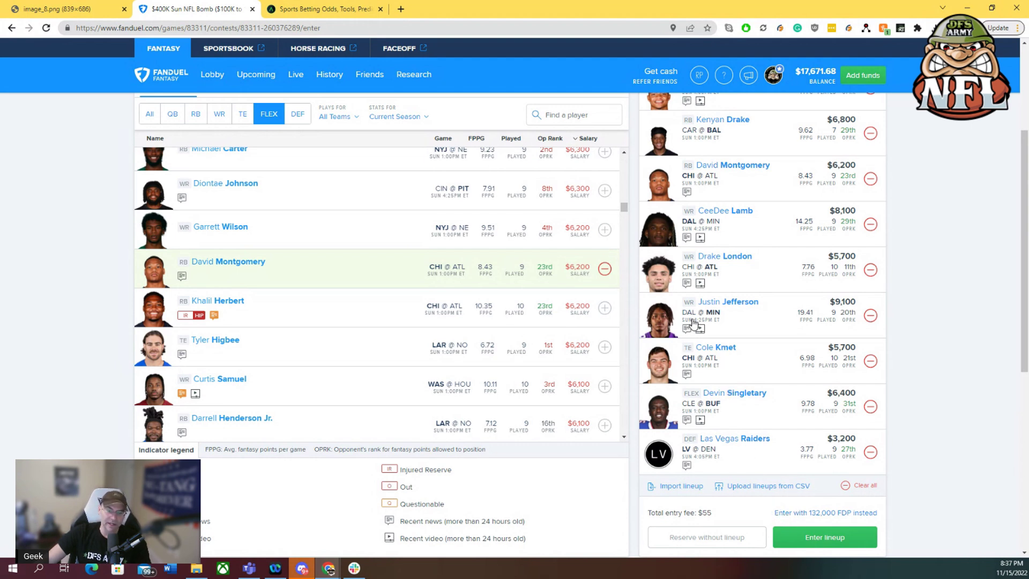
pyautogui.scroll(-3, 880, 349)
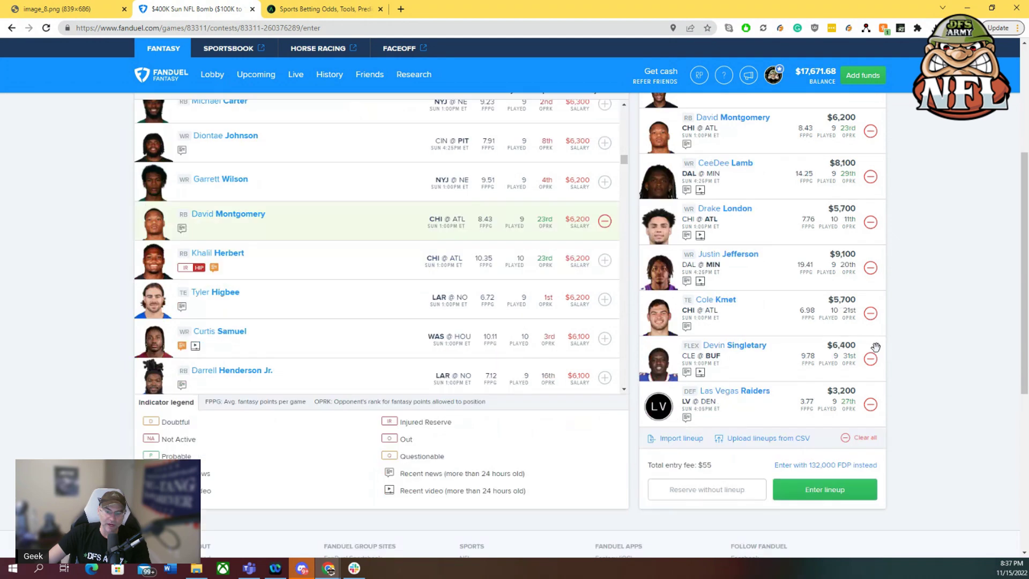
# Enter the nine-player lineup into the $400K Sun NFL Bomb contest.
pyautogui.click(821, 363)
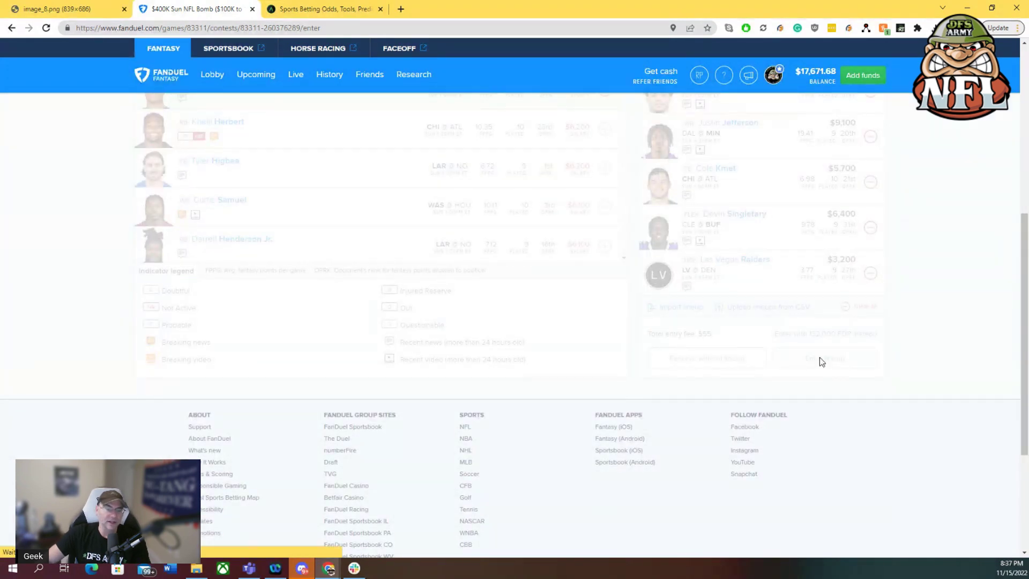